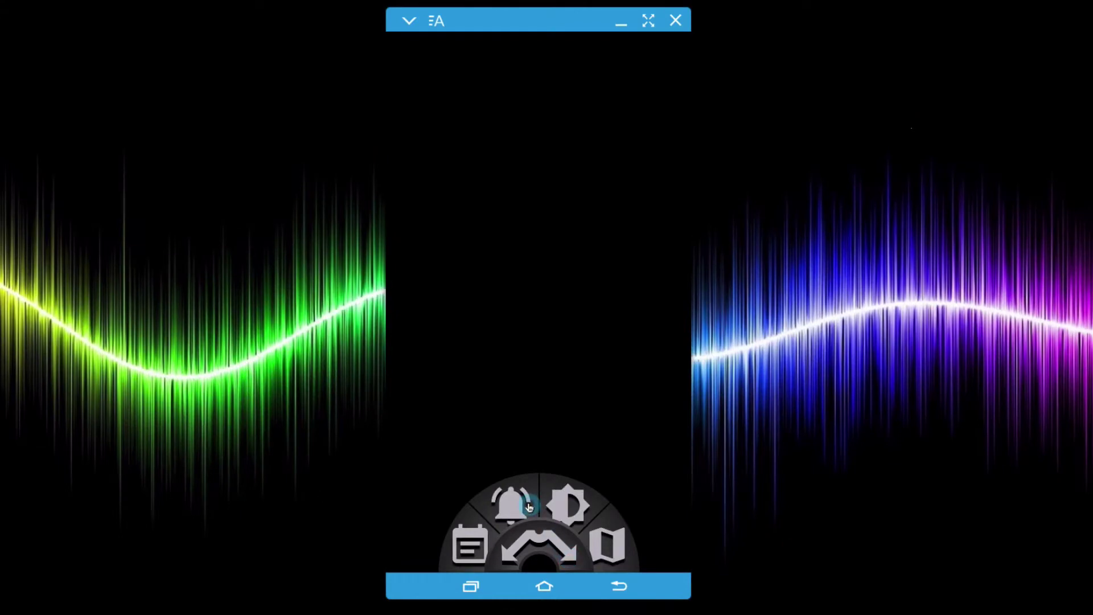
Switch the wheel menu to its other icon set and preview the app drawer before returning to the home screen
click(577, 556)
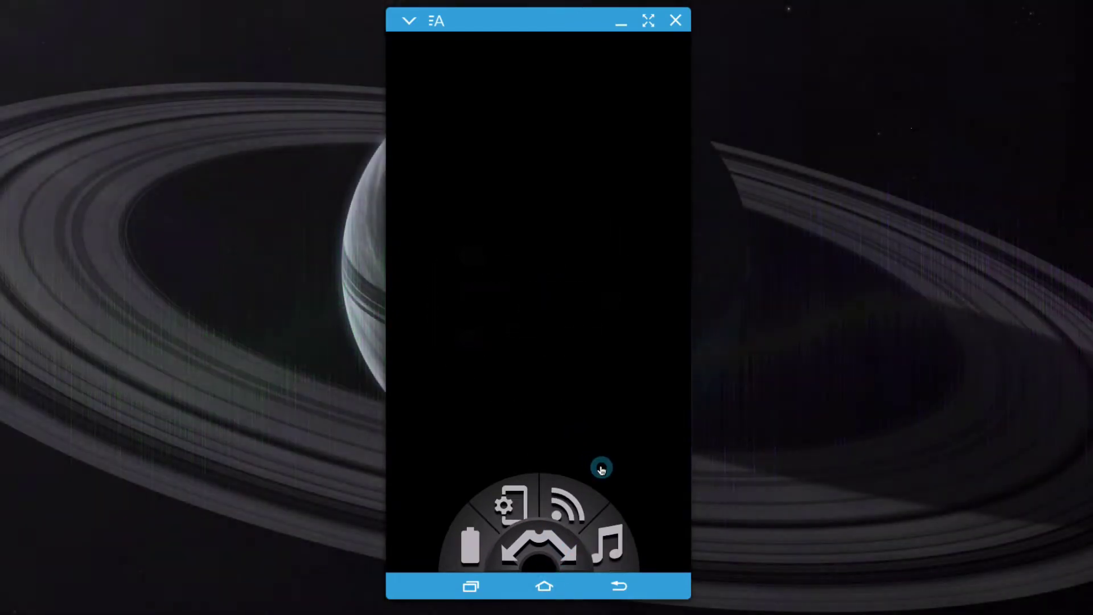
click(611, 205)
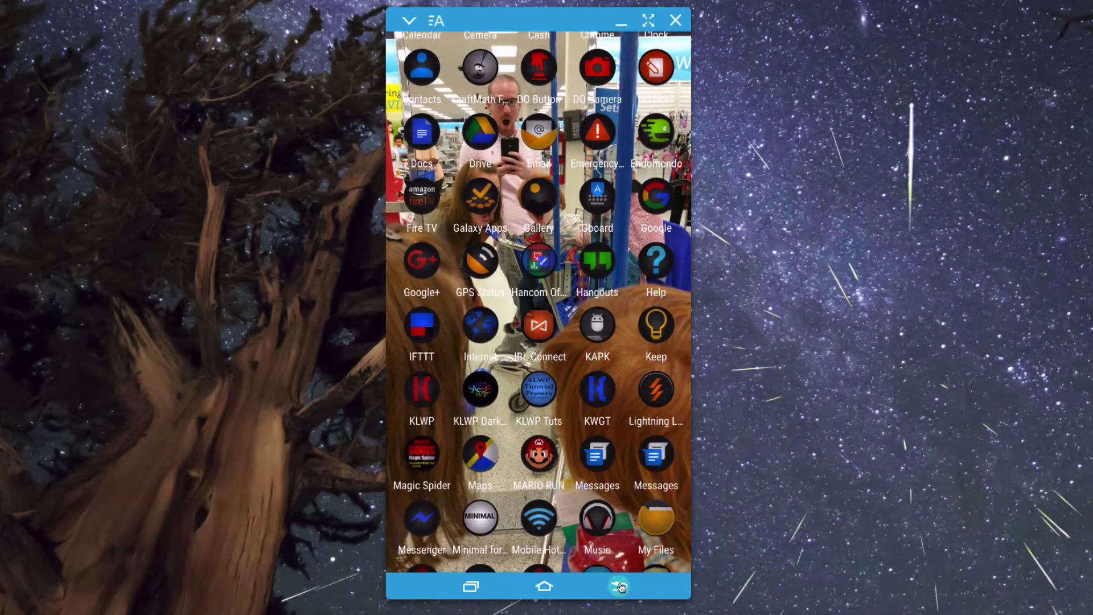
click(620, 588)
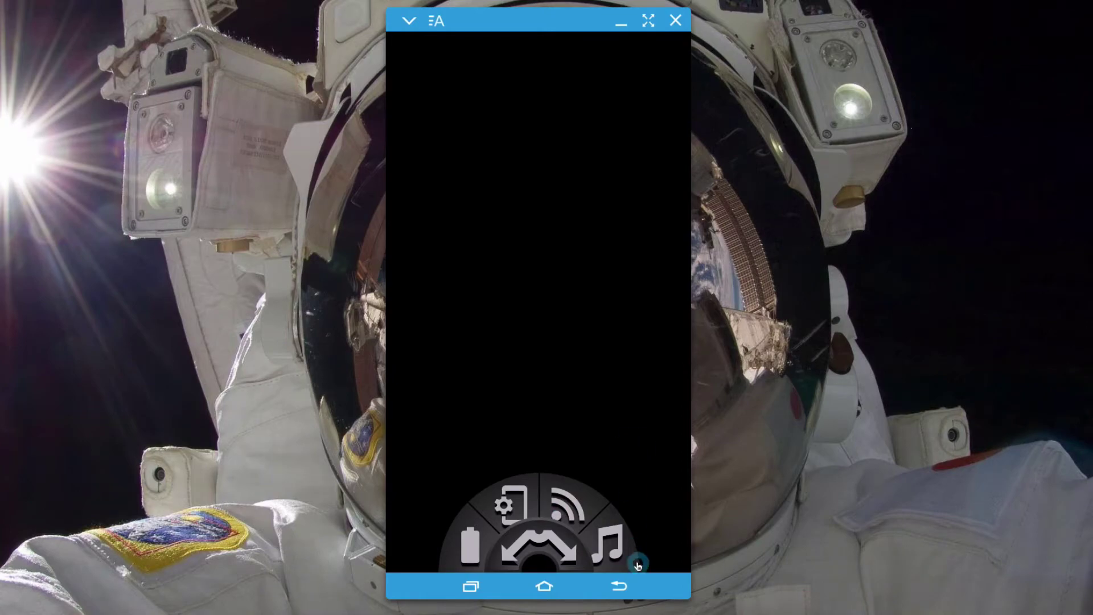
Reveal the dock and look at the apps in its Theming folder, closing the folder again
drag(638, 565, 625, 558)
click(606, 552)
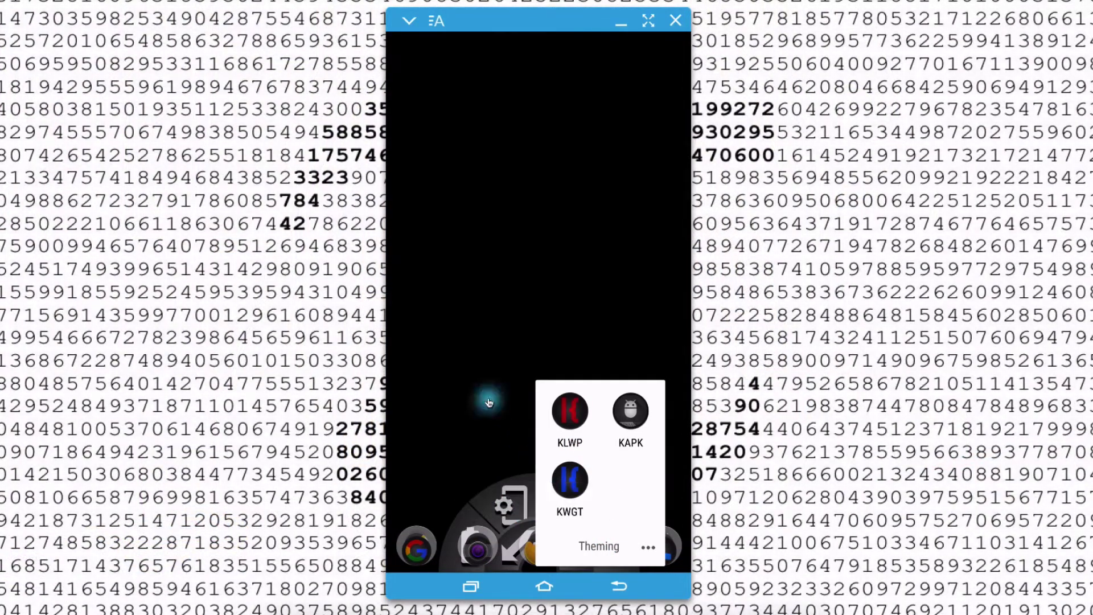
click(489, 403)
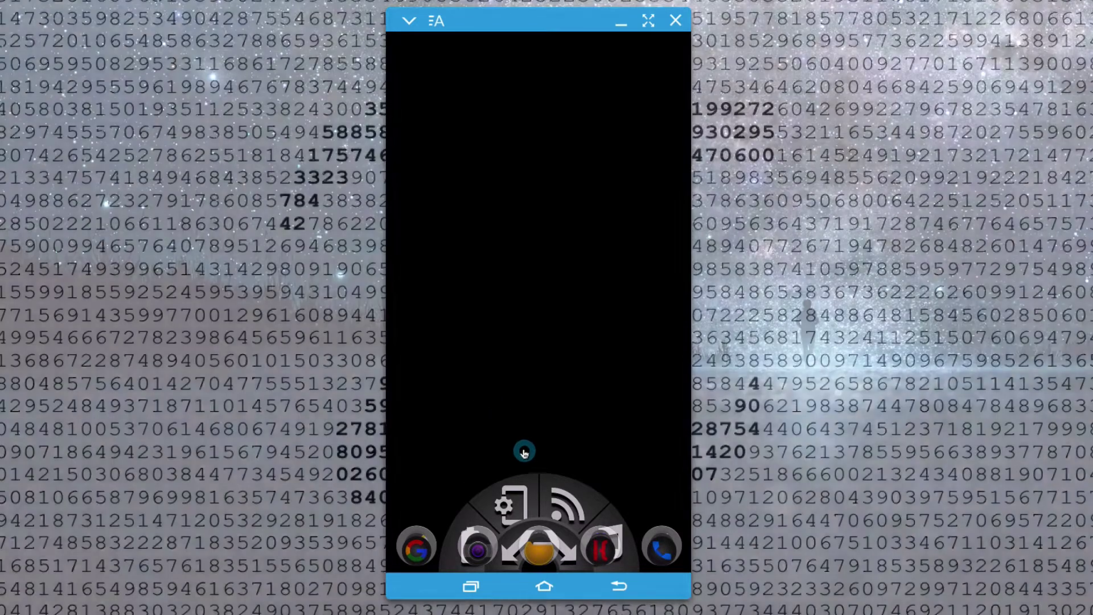
Show the app drawer over the wallpaper and return to the home screen
drag(527, 455, 560, 47)
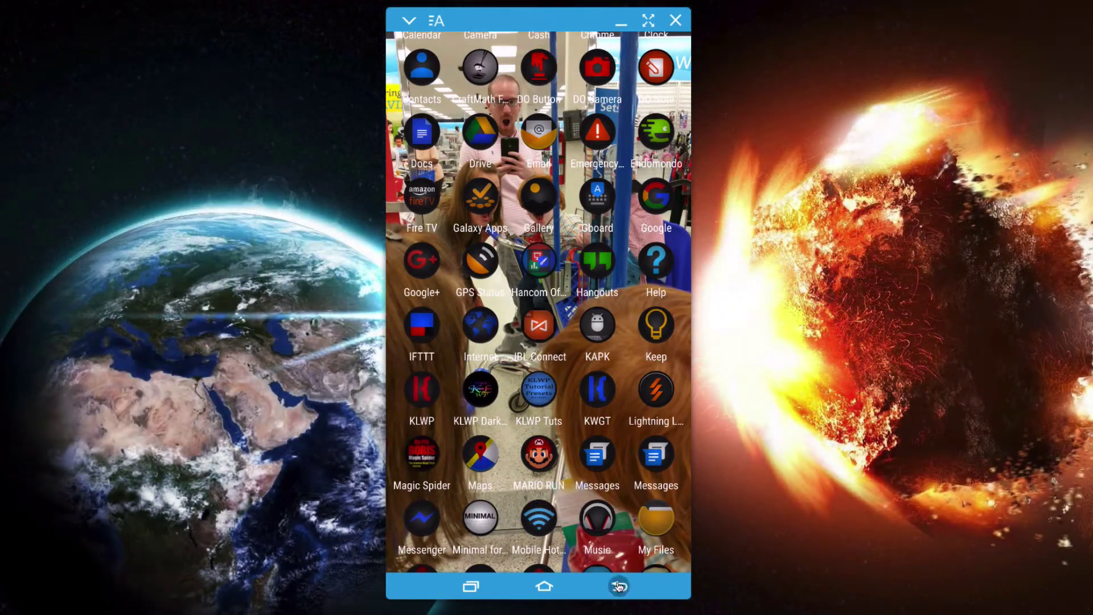
click(620, 587)
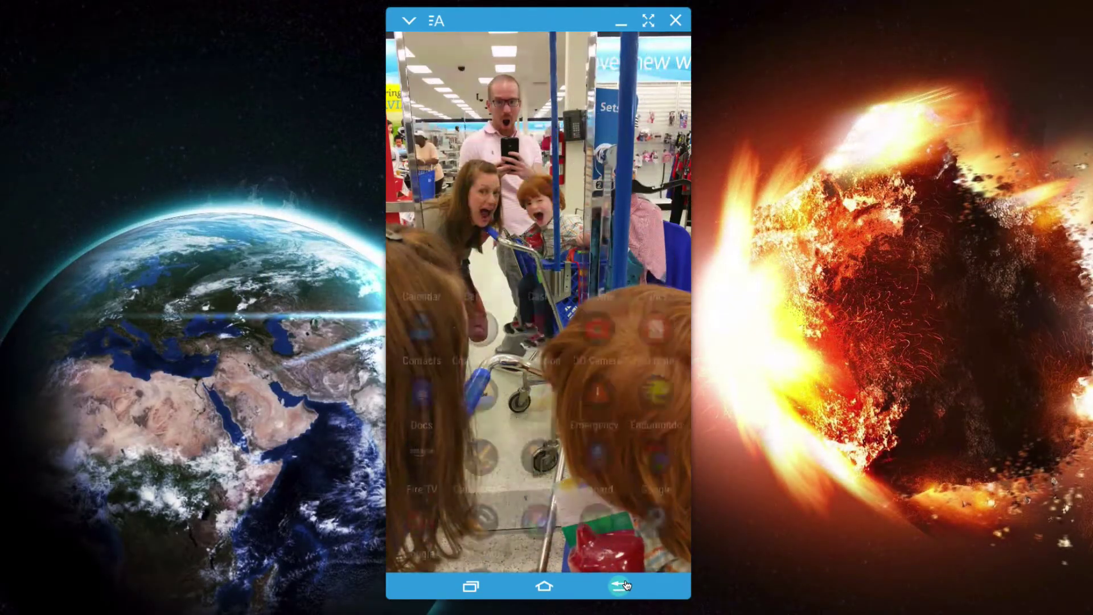
click(505, 180)
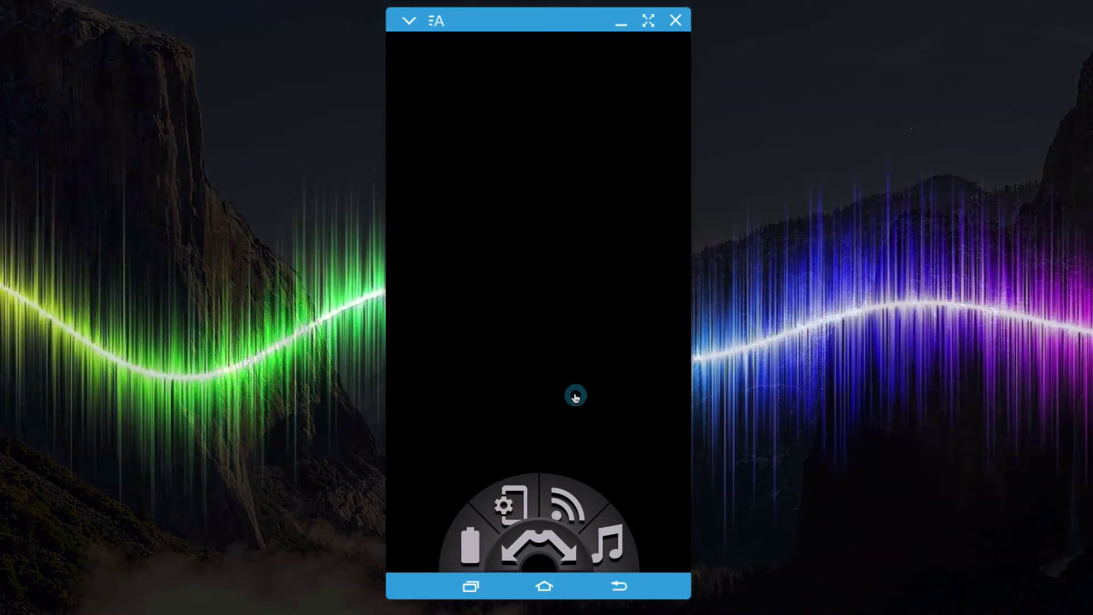
Try to set the app drawer's background transparency to 0% in Nova Settings, leaving straight for the home screen
drag(575, 394, 586, 140)
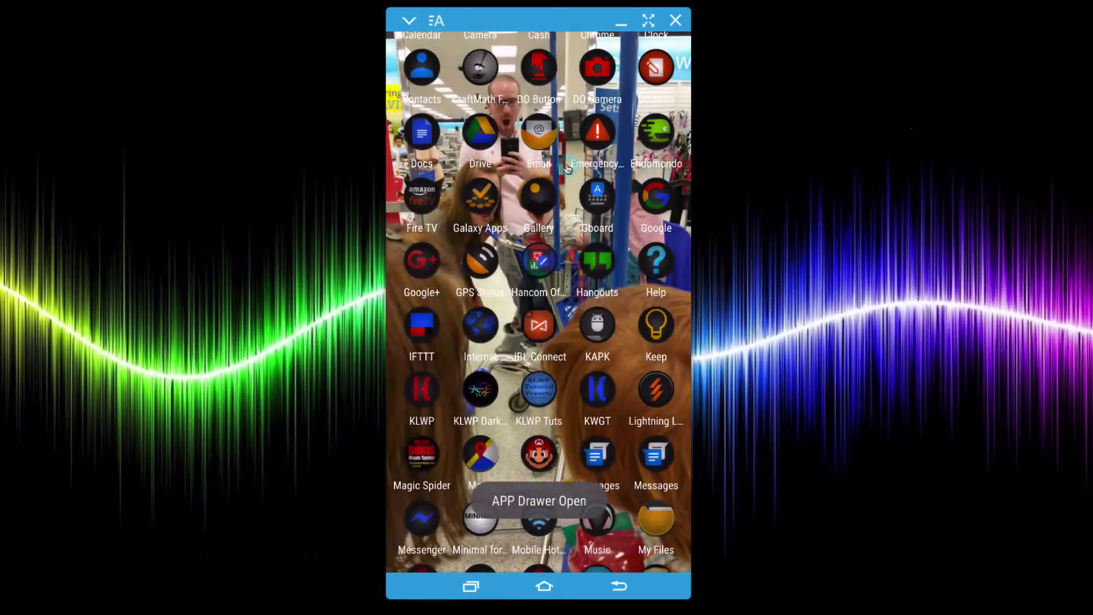
drag(563, 416, 563, 191)
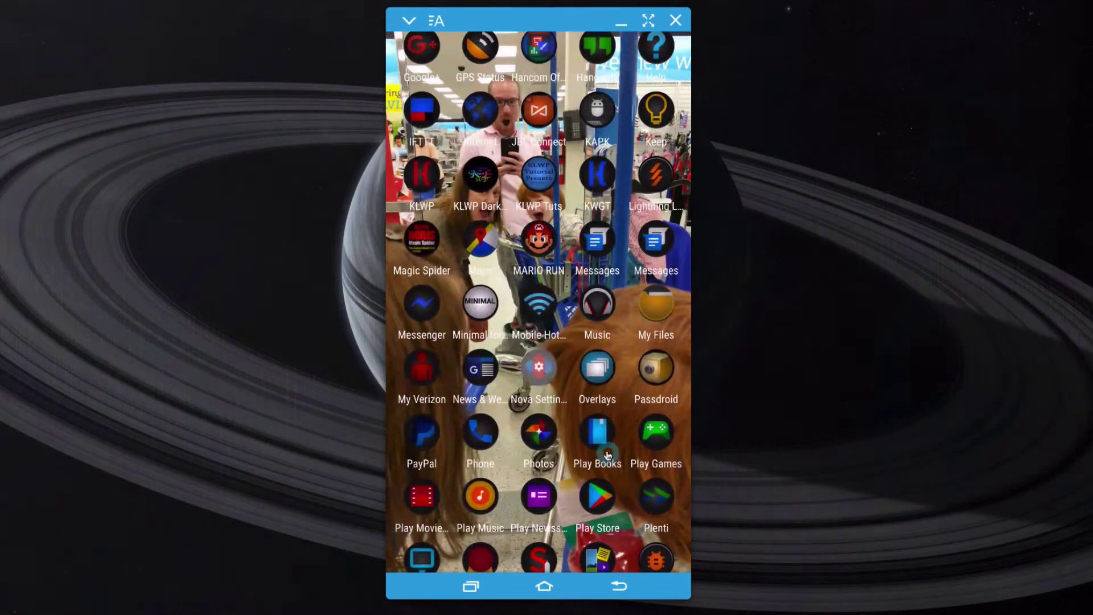
click(539, 368)
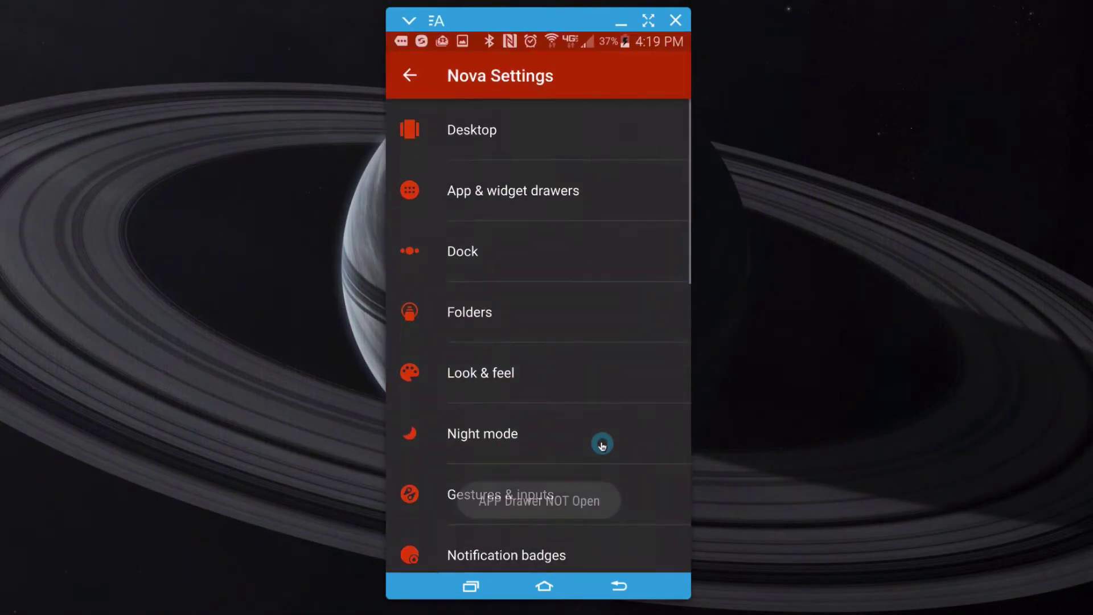
click(497, 199)
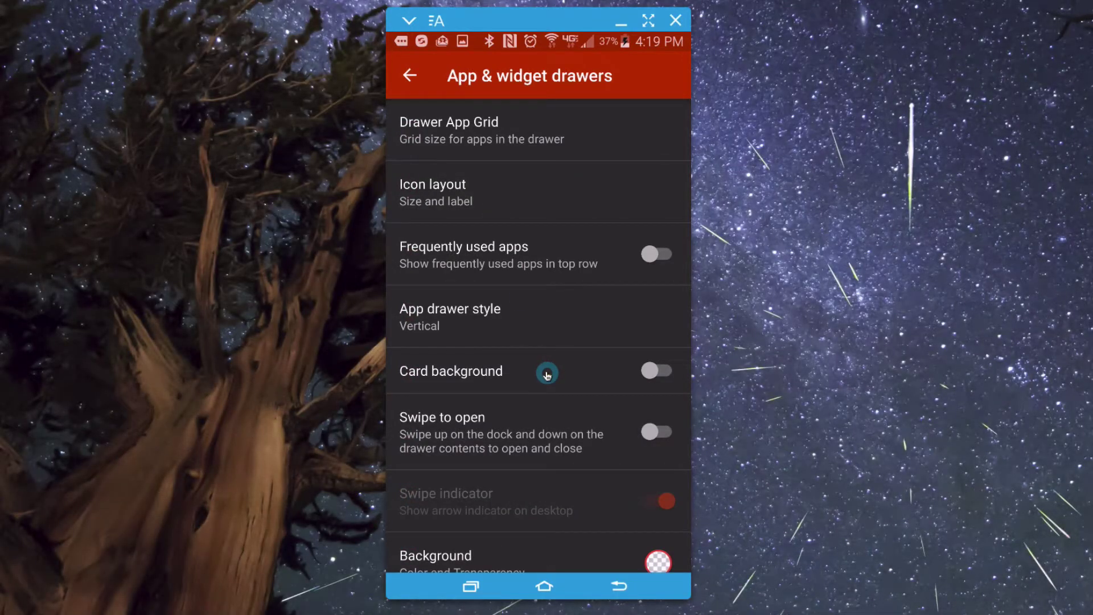
drag(478, 334, 542, 252)
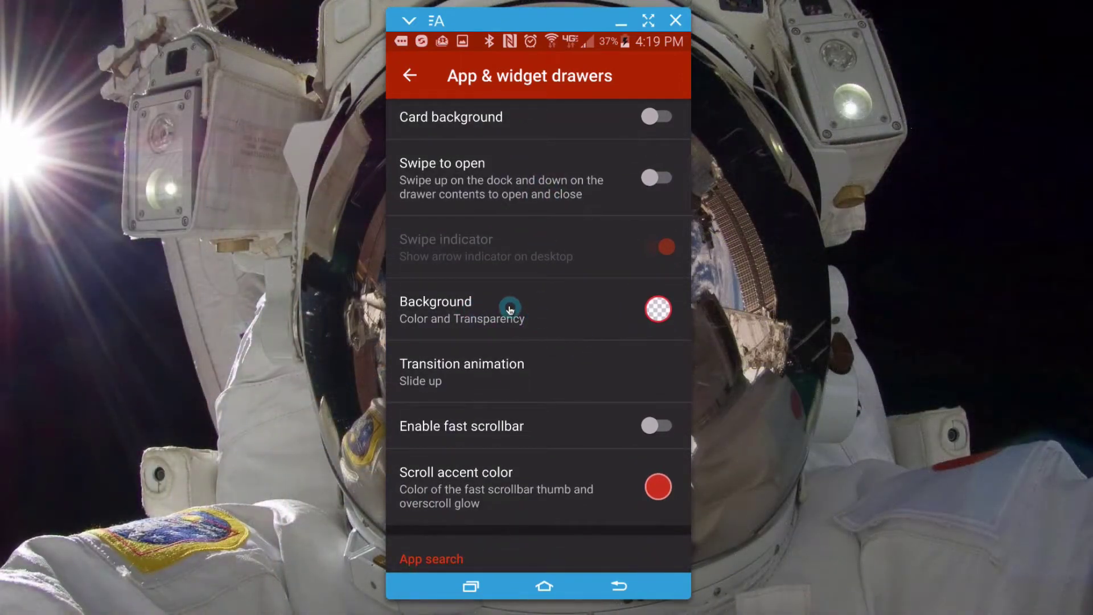
click(654, 309)
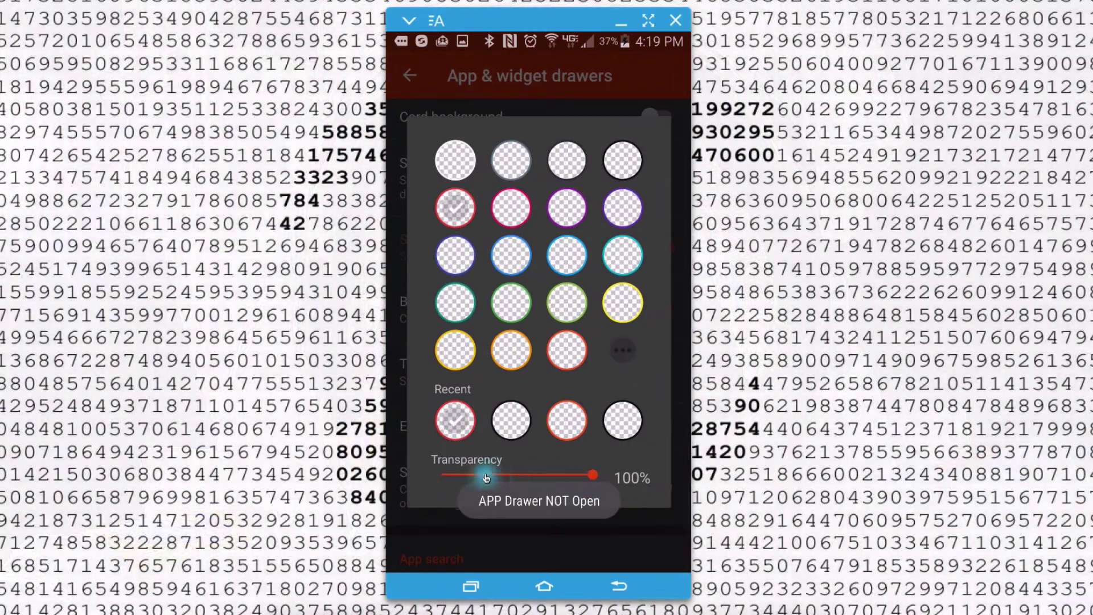
drag(593, 475, 403, 478)
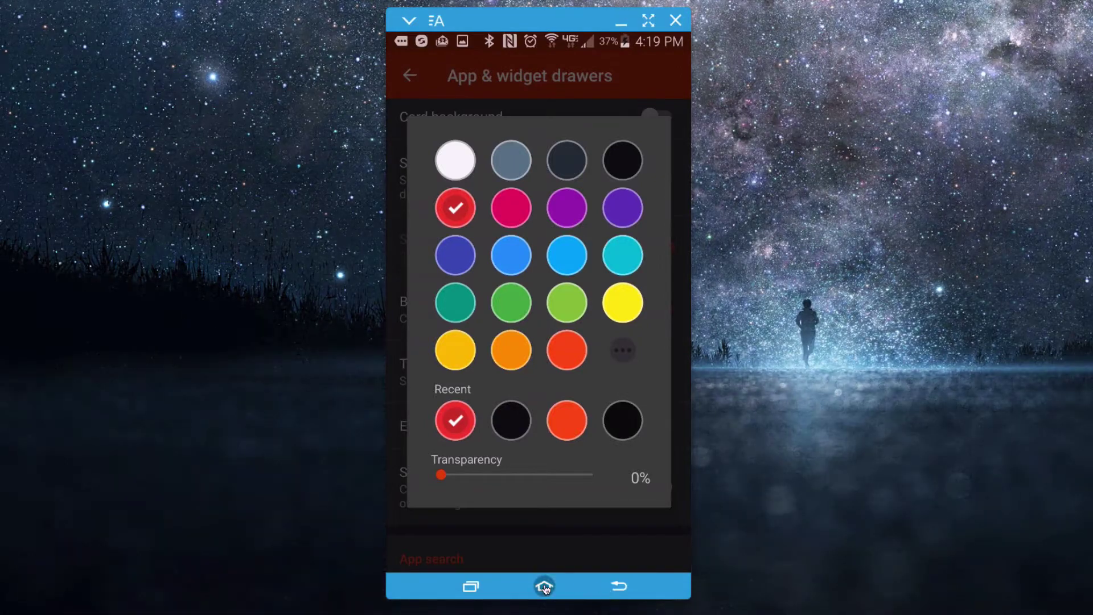
click(545, 585)
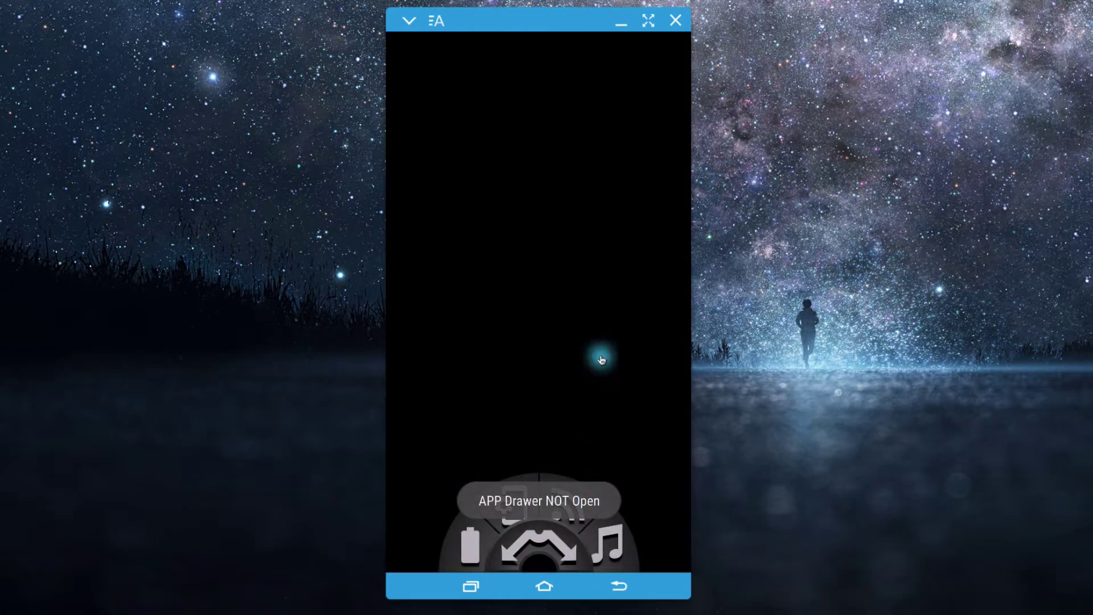
Set the app drawer's background transparency to 0% with the red color and check it in the opened drawer
drag(600, 359, 597, 182)
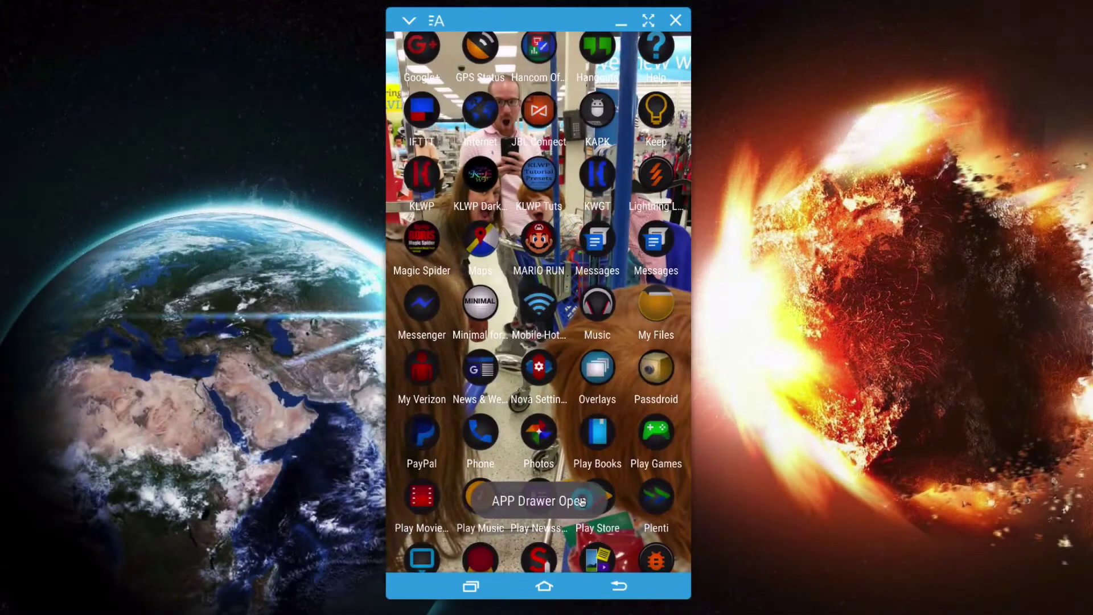
click(540, 365)
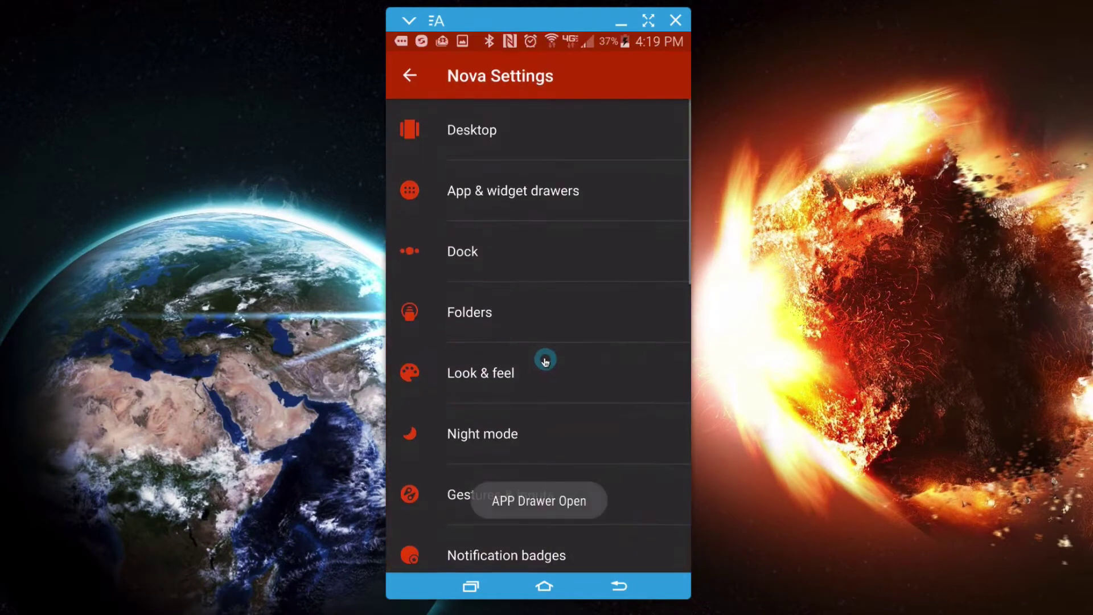
click(526, 192)
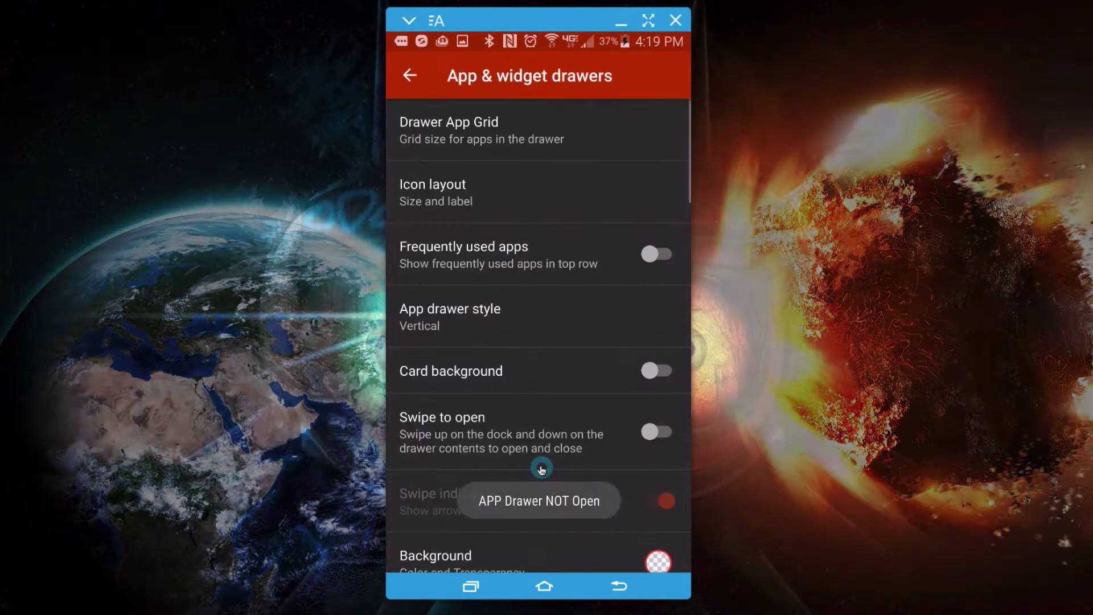
click(530, 476)
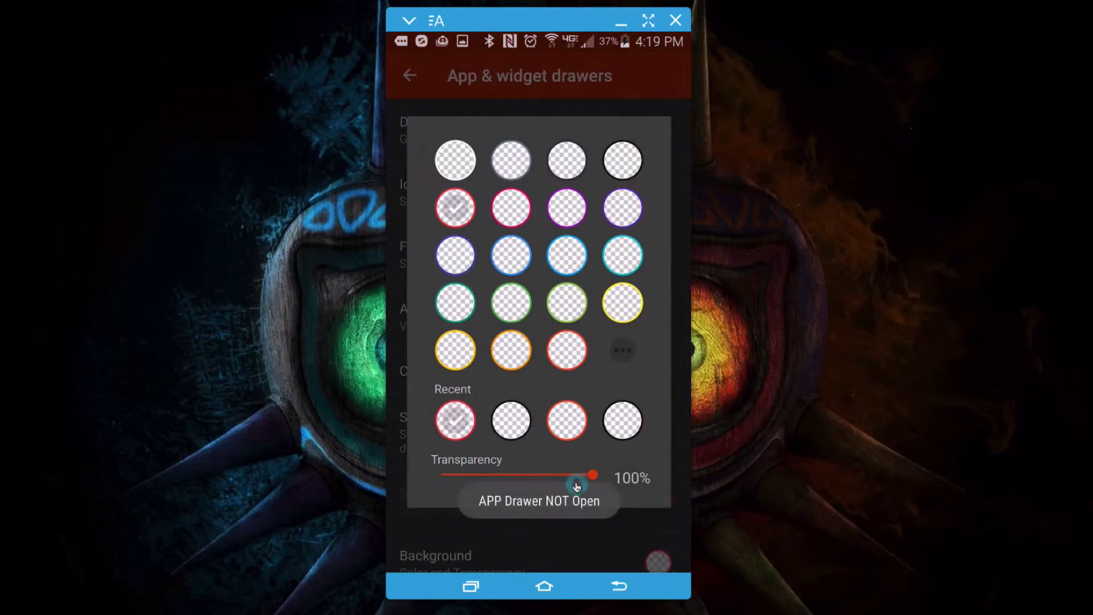
drag(430, 479, 403, 485)
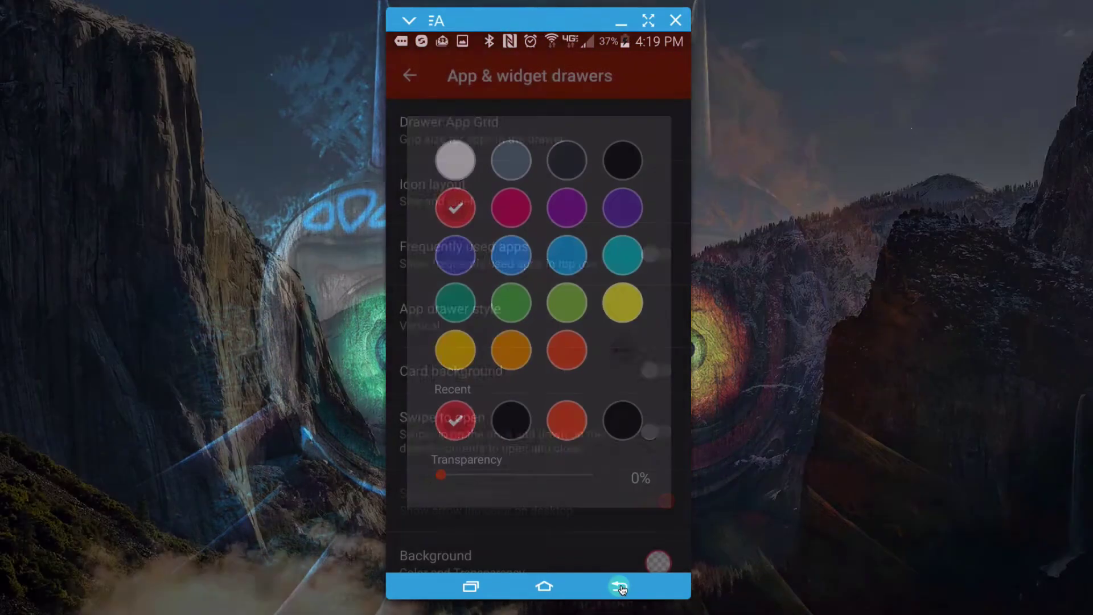
click(620, 586)
click(621, 586)
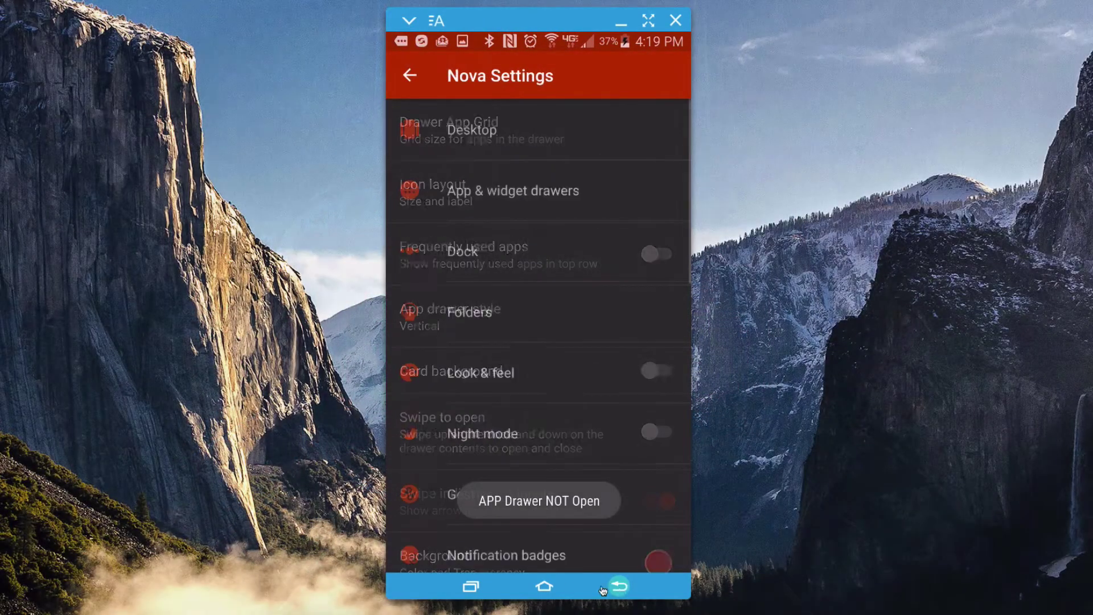
click(620, 586)
drag(625, 471, 589, 153)
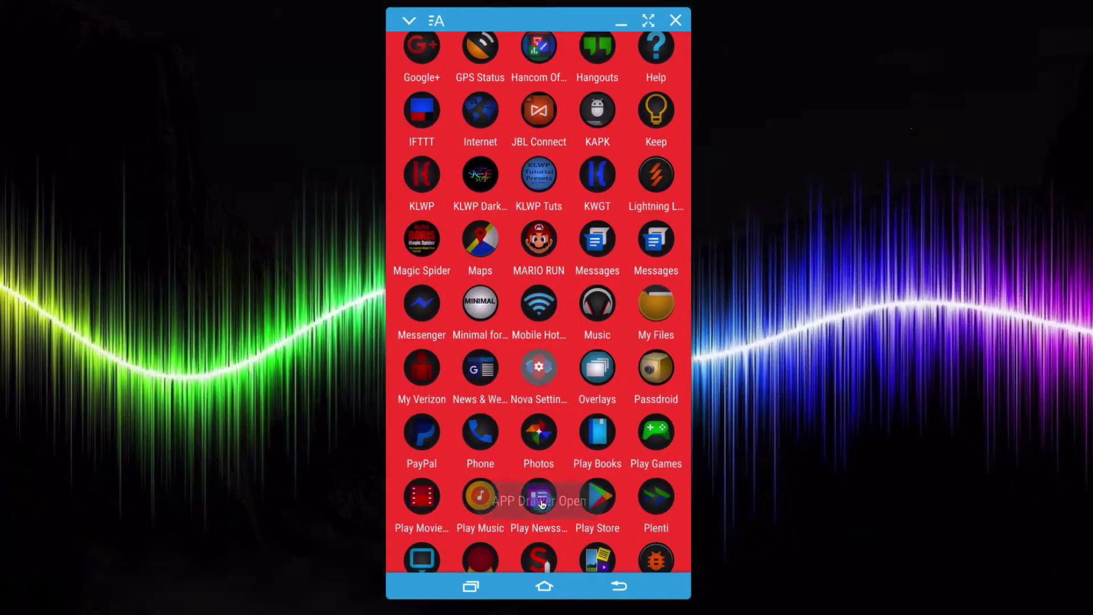
Set the app drawer's background transparency to 100% in Nova Settings and go back to the home screen
click(544, 397)
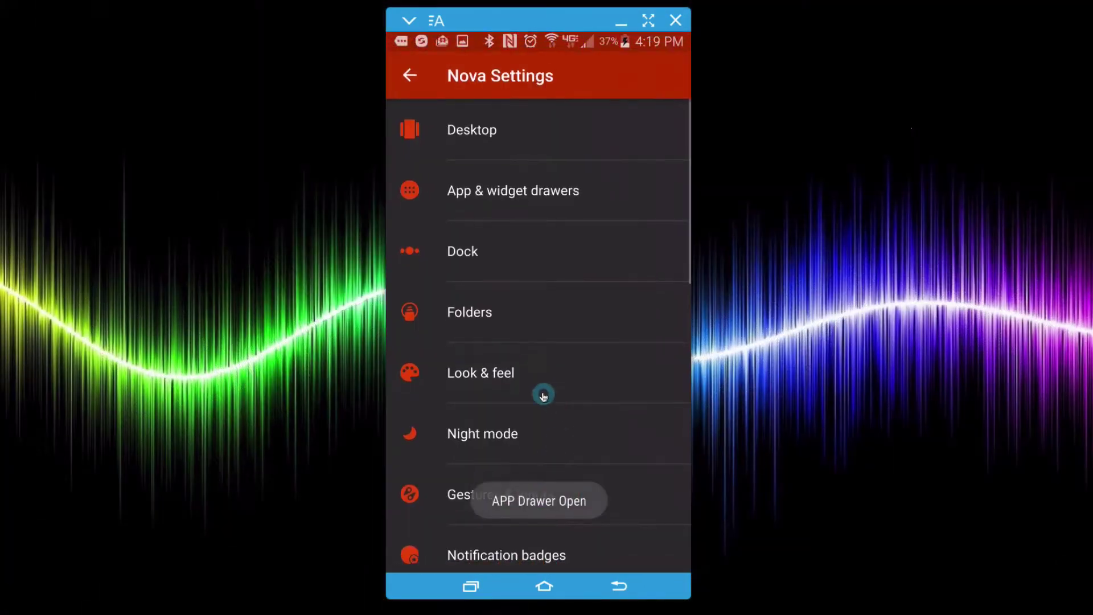
click(519, 212)
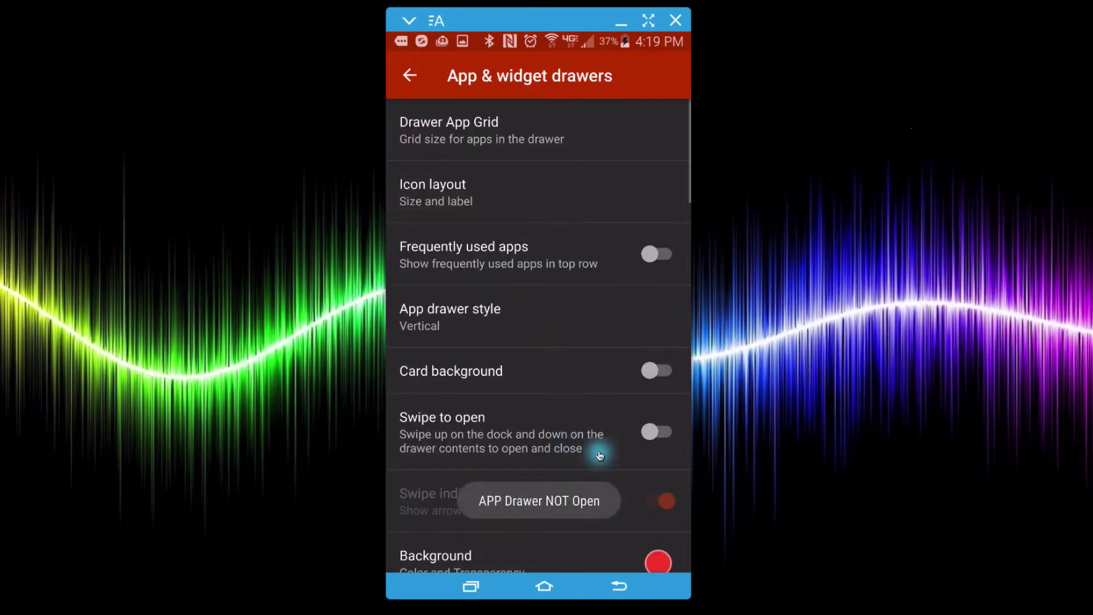
drag(600, 455, 588, 325)
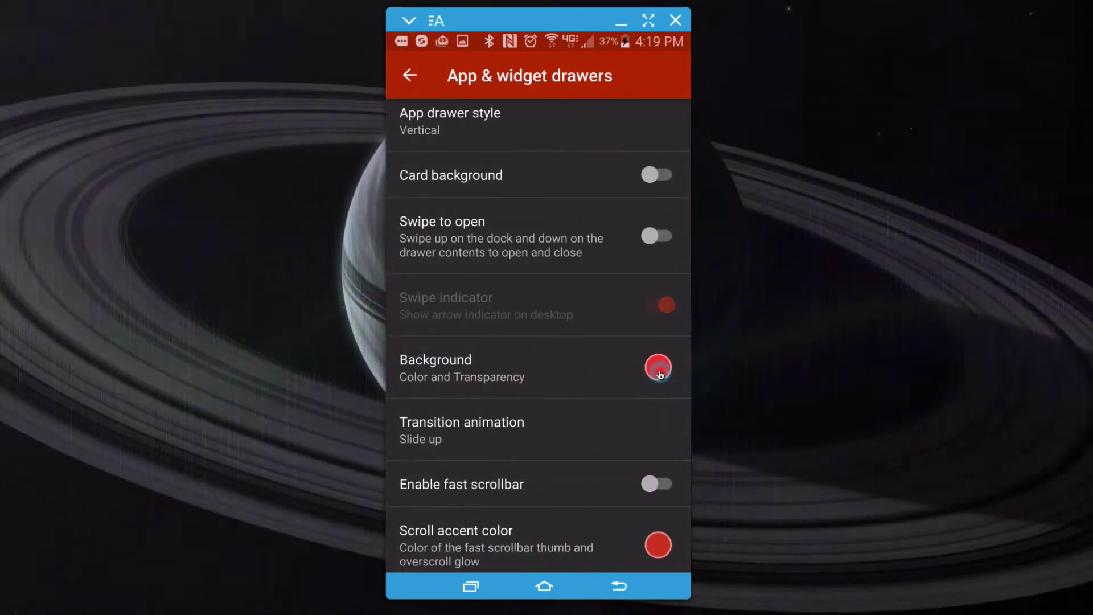
click(659, 369)
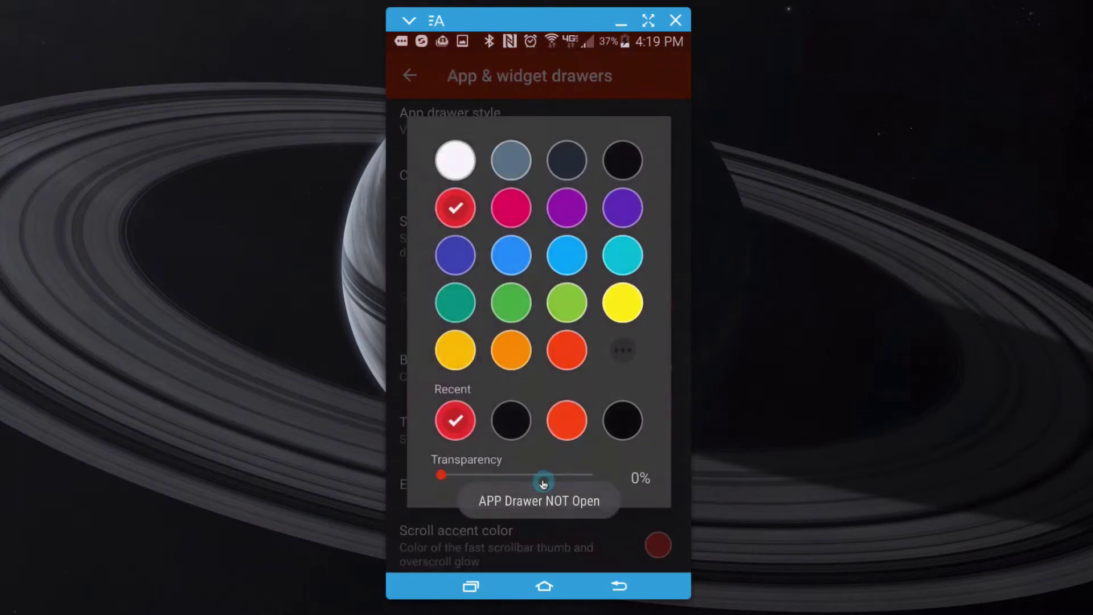
drag(618, 486, 652, 486)
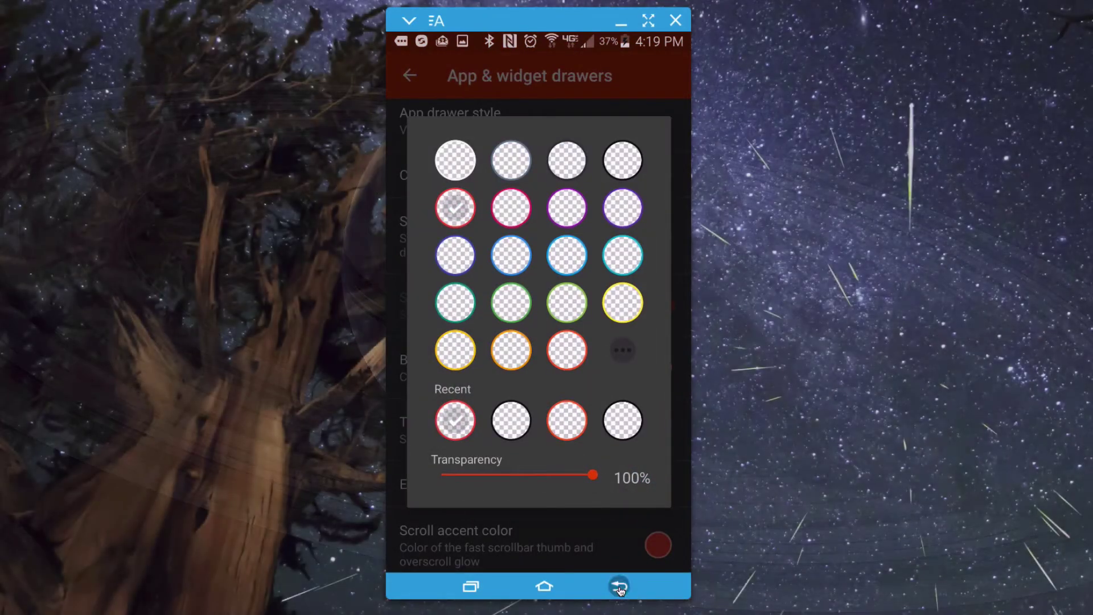
click(621, 588)
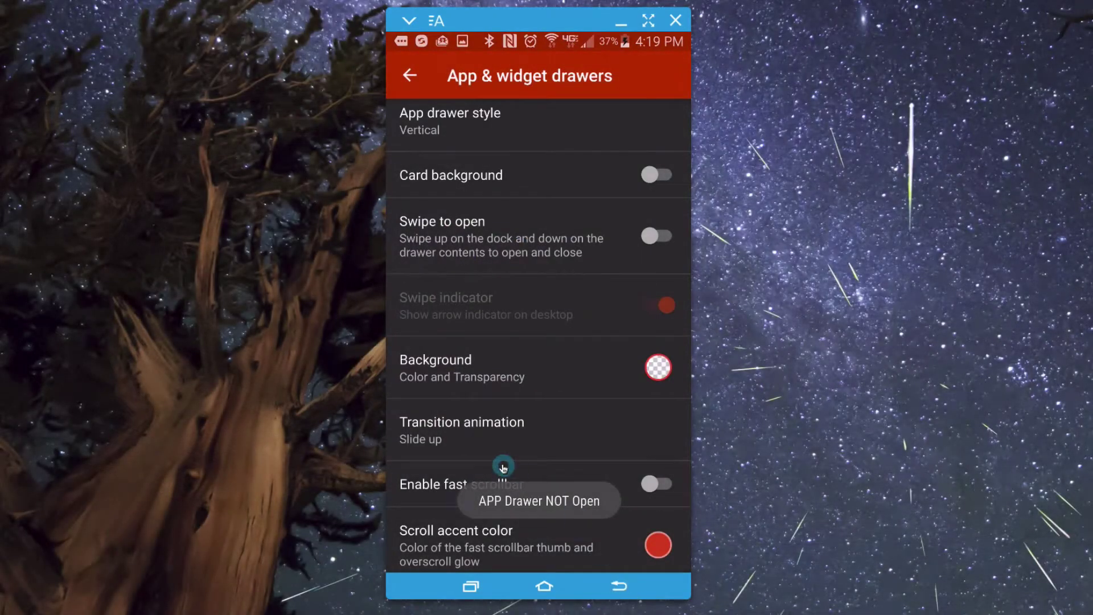
drag(445, 505, 441, 292)
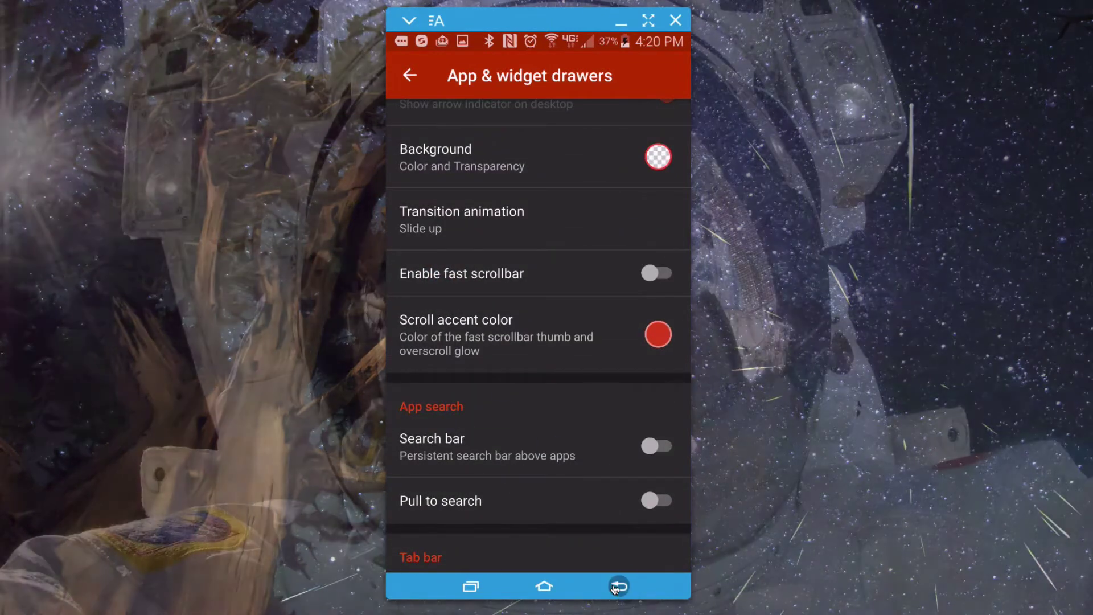
click(619, 587)
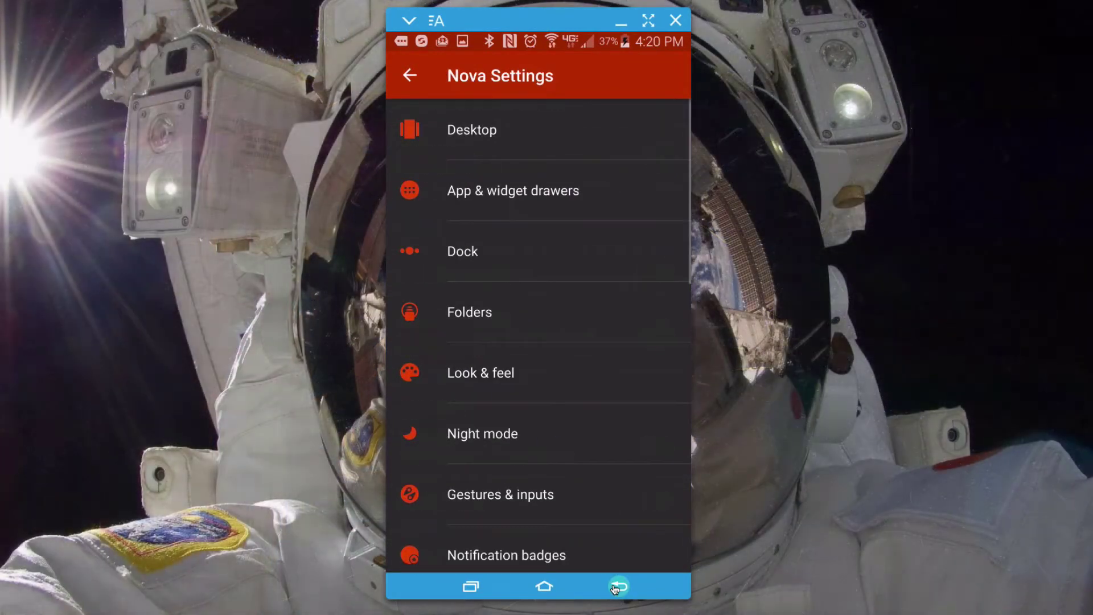
click(615, 589)
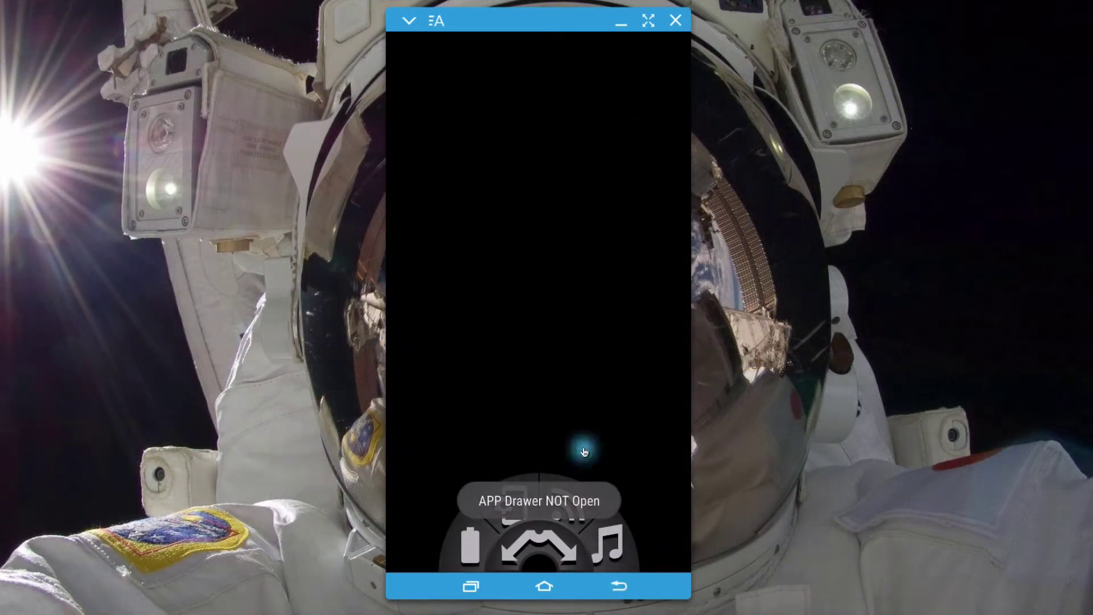
Check the app drawer's background, close the drawer and reveal the status bar on the home screen
drag(584, 452, 538, 34)
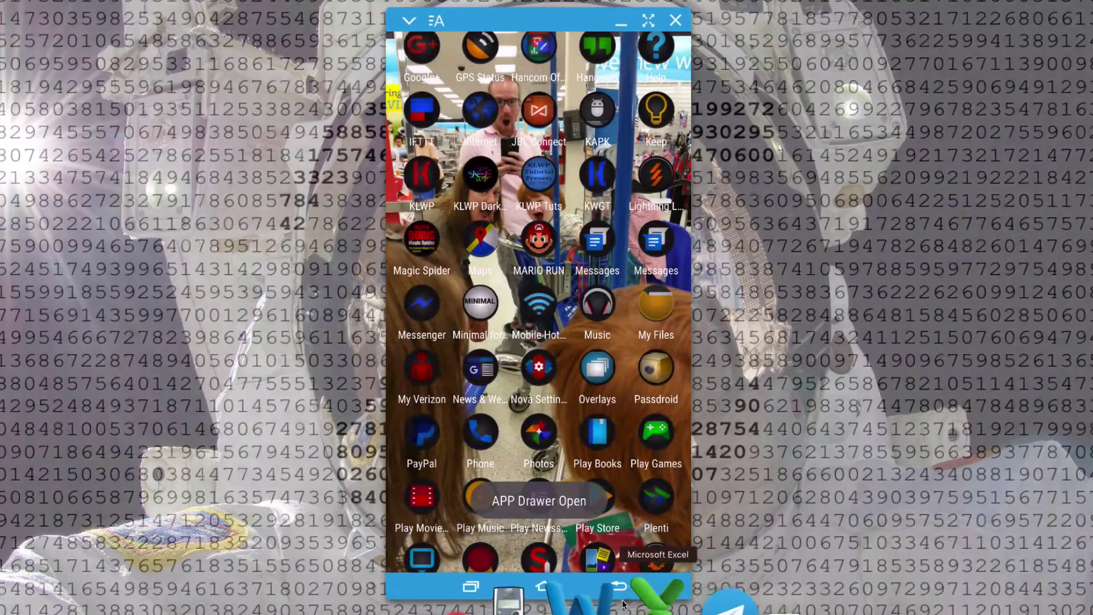
click(635, 582)
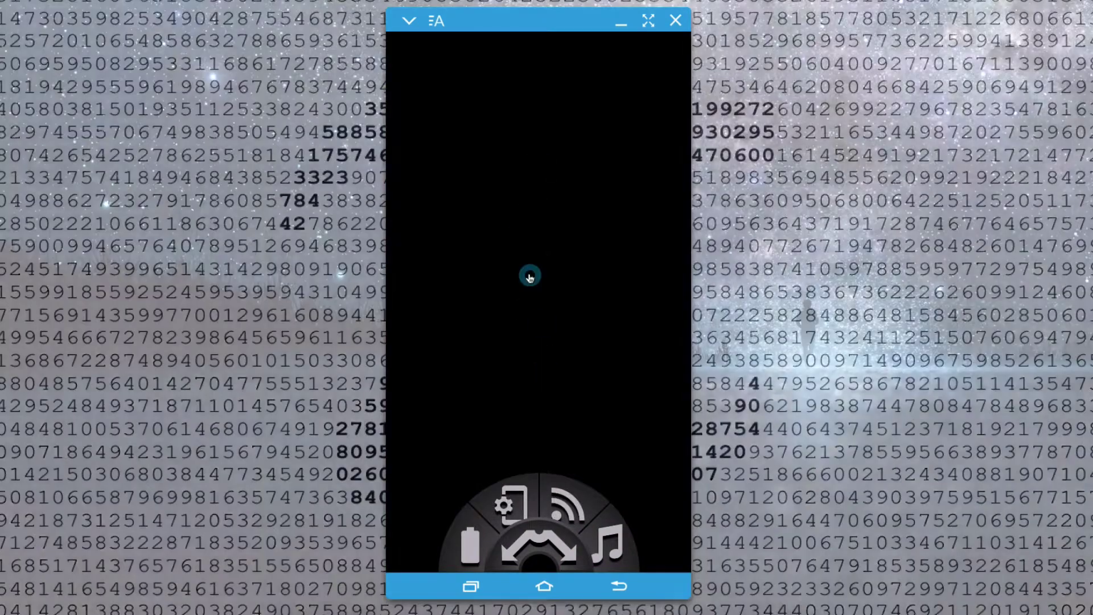
drag(523, 219, 520, 416)
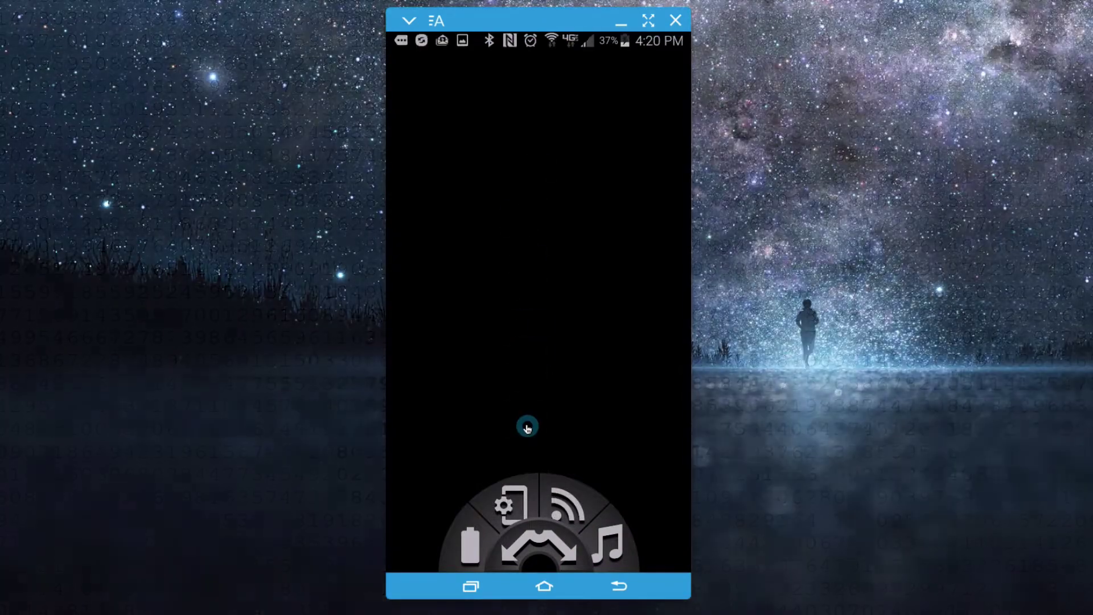
Switch off the Variable Set %WIN profile in Tasker, apply the change and return to the home screen
click(463, 260)
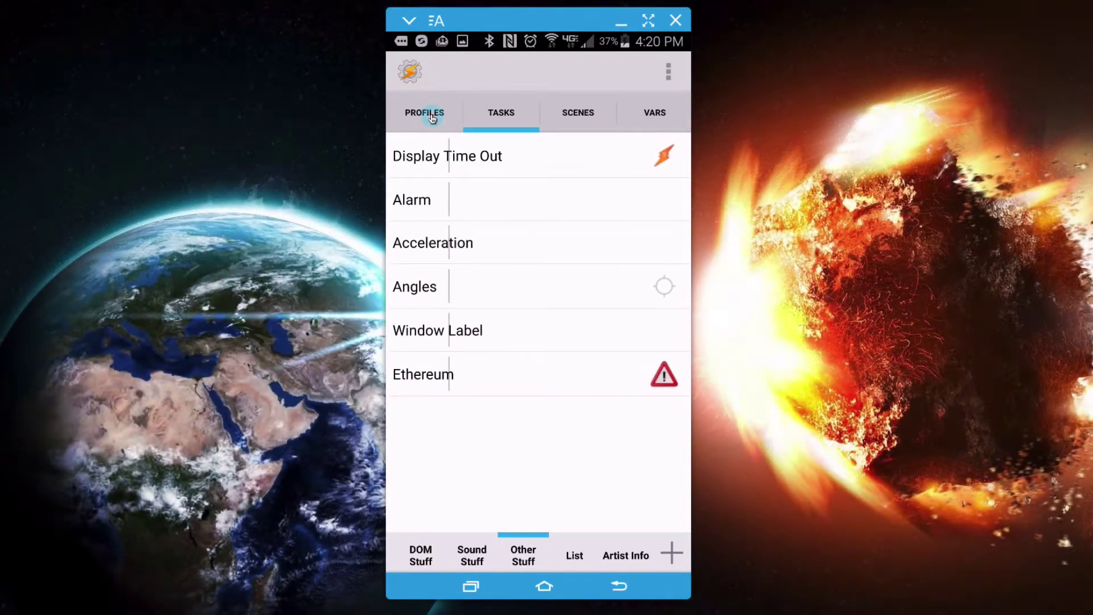
click(432, 118)
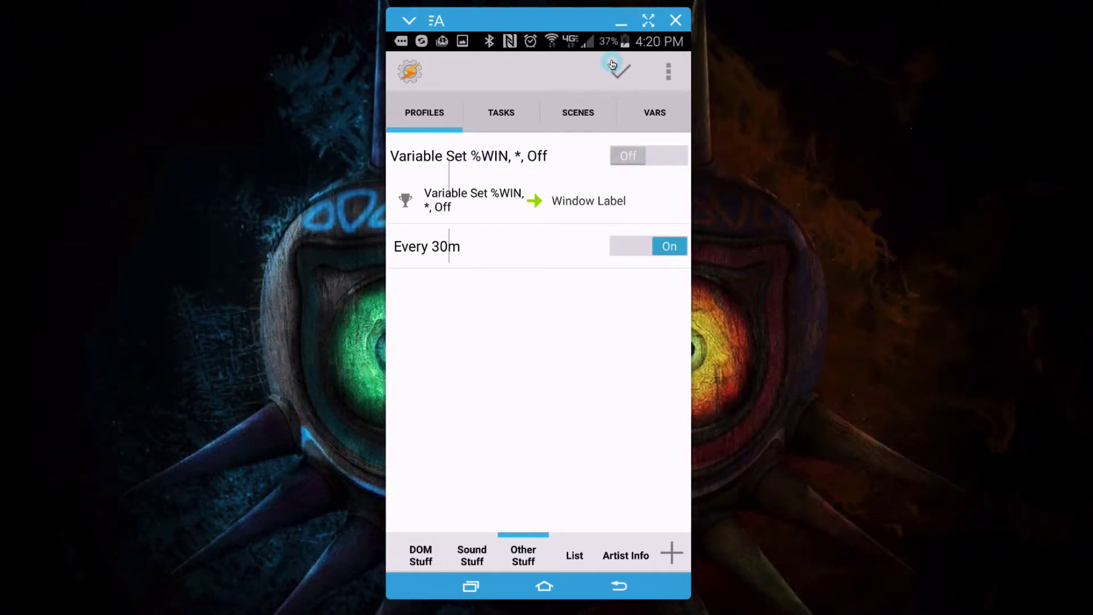
click(617, 85)
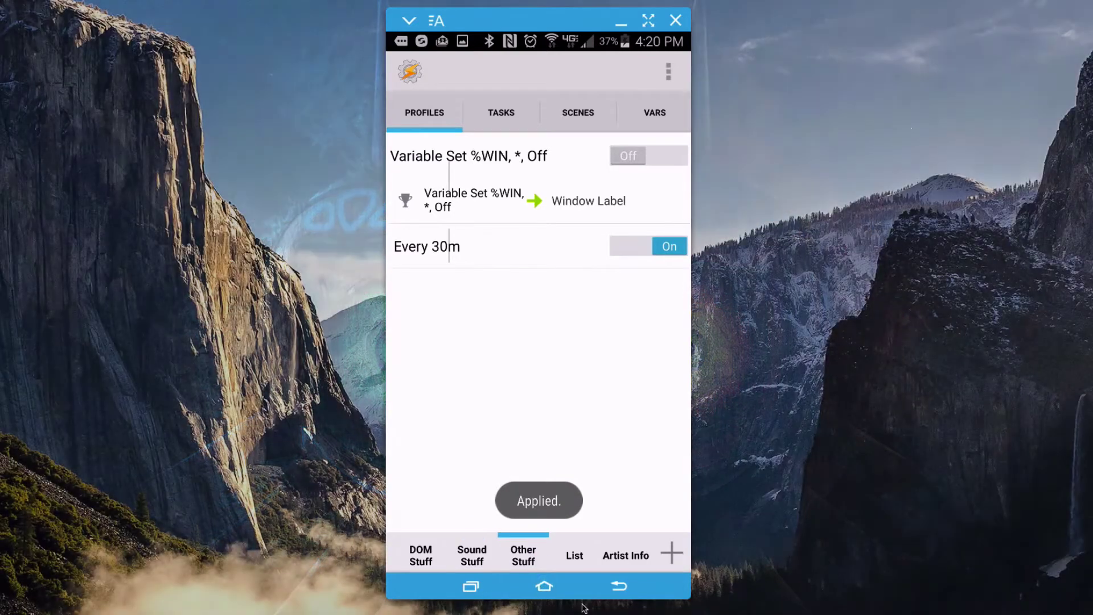
click(545, 587)
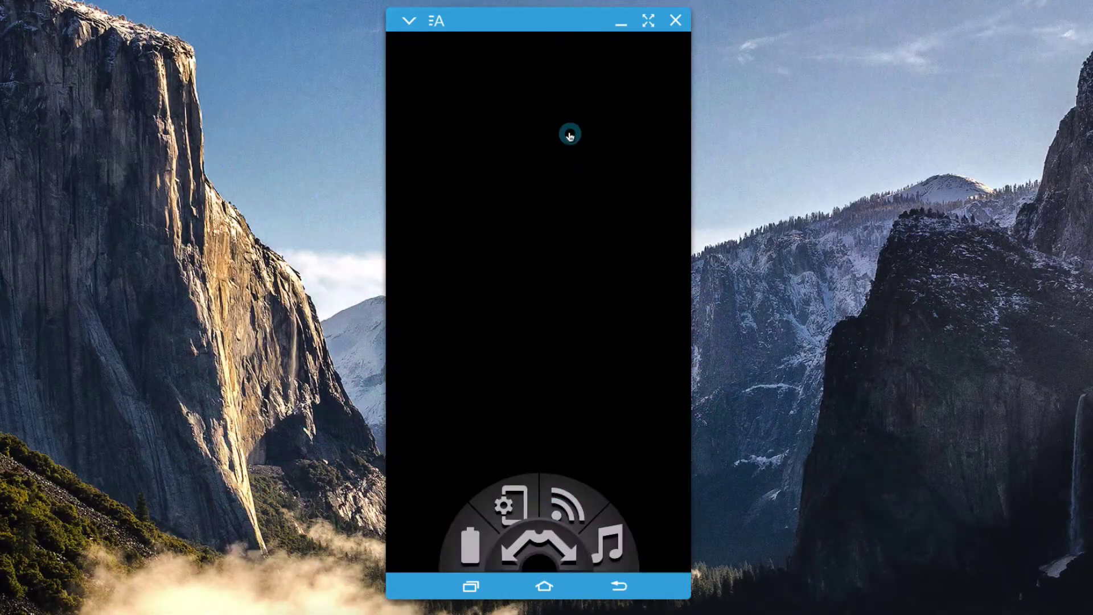
Check how the home screen reacts to the opened app drawer with the Tasker profile disabled, and close the drawer
drag(564, 365, 570, 135)
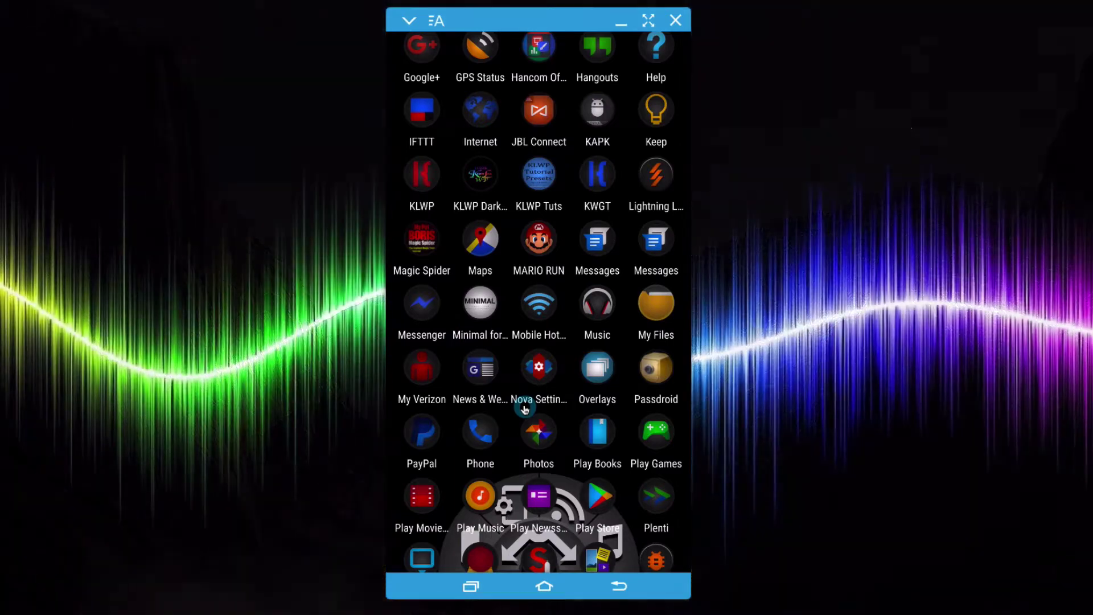
click(616, 587)
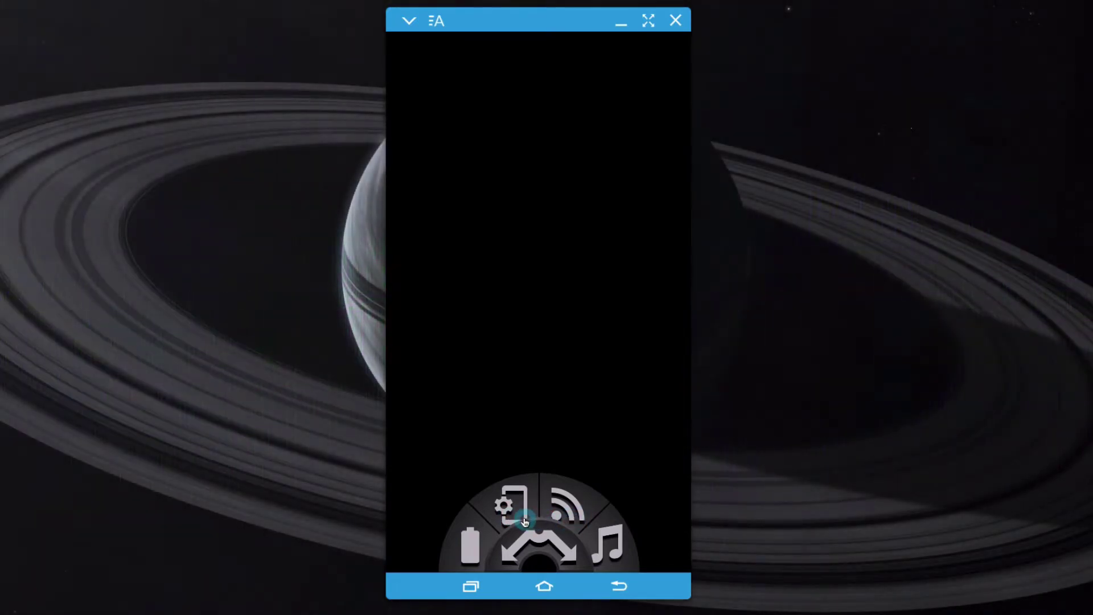
drag(571, 436, 575, 280)
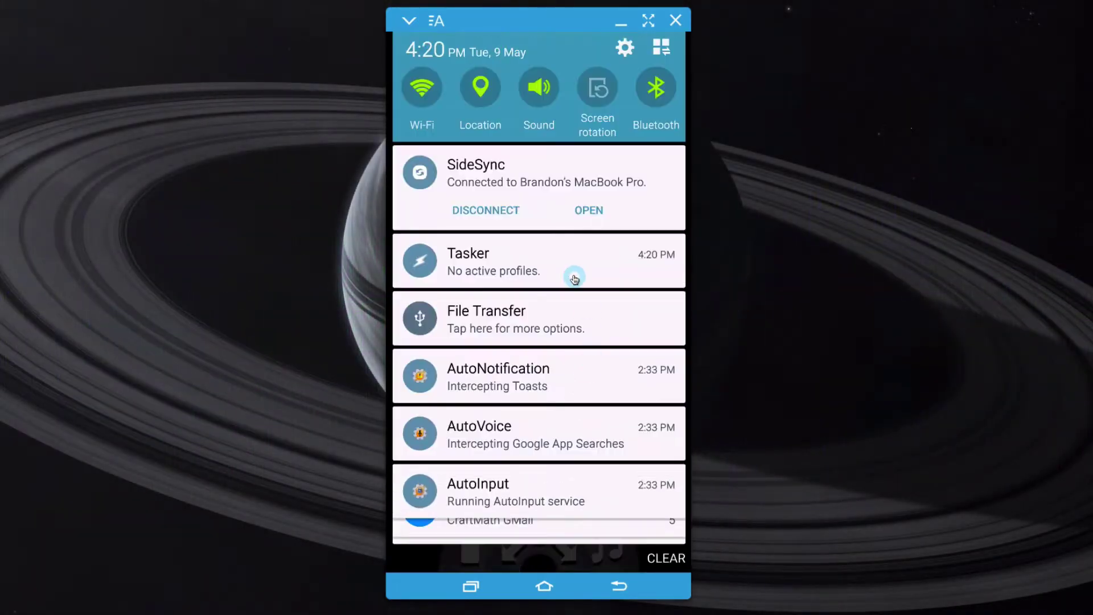
click(483, 270)
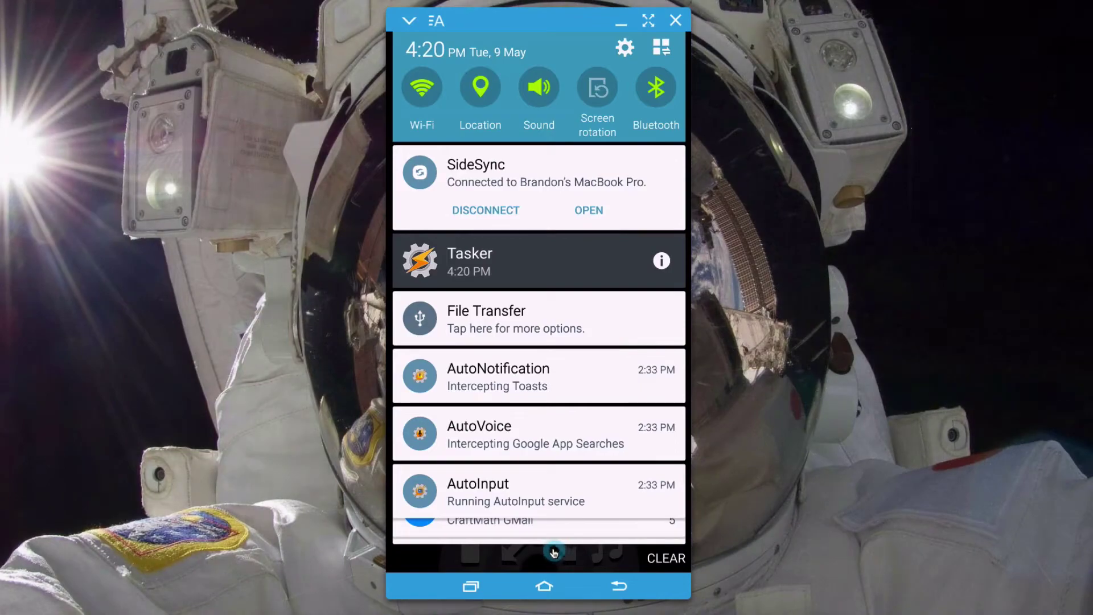
drag(554, 551, 555, 136)
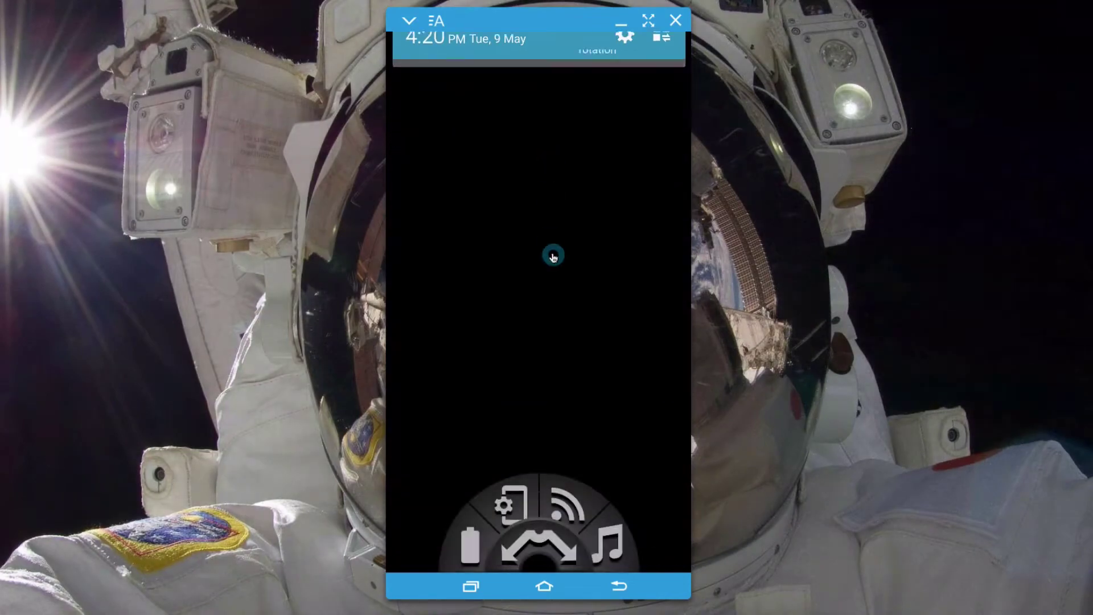
Open Tasker and start a new profile triggered by the Variable Set event
drag(510, 39, 544, 305)
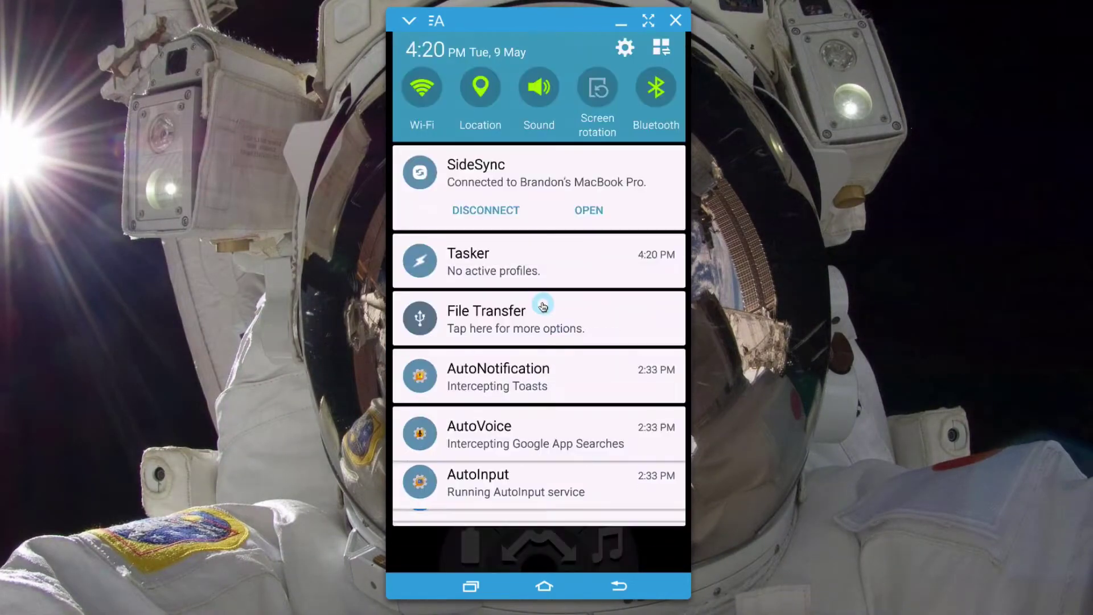
click(511, 269)
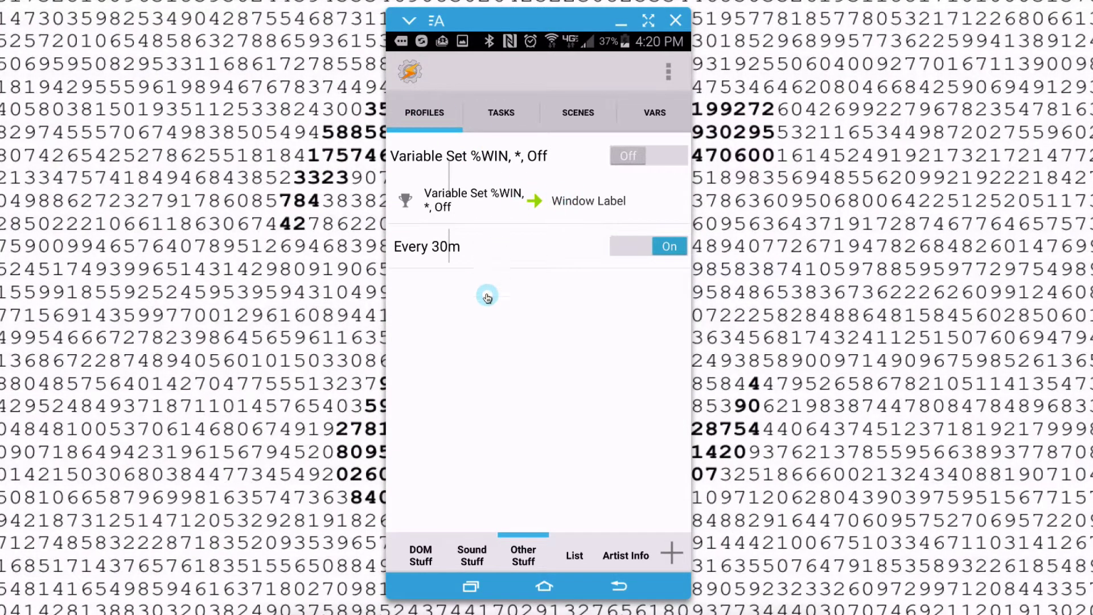
click(670, 551)
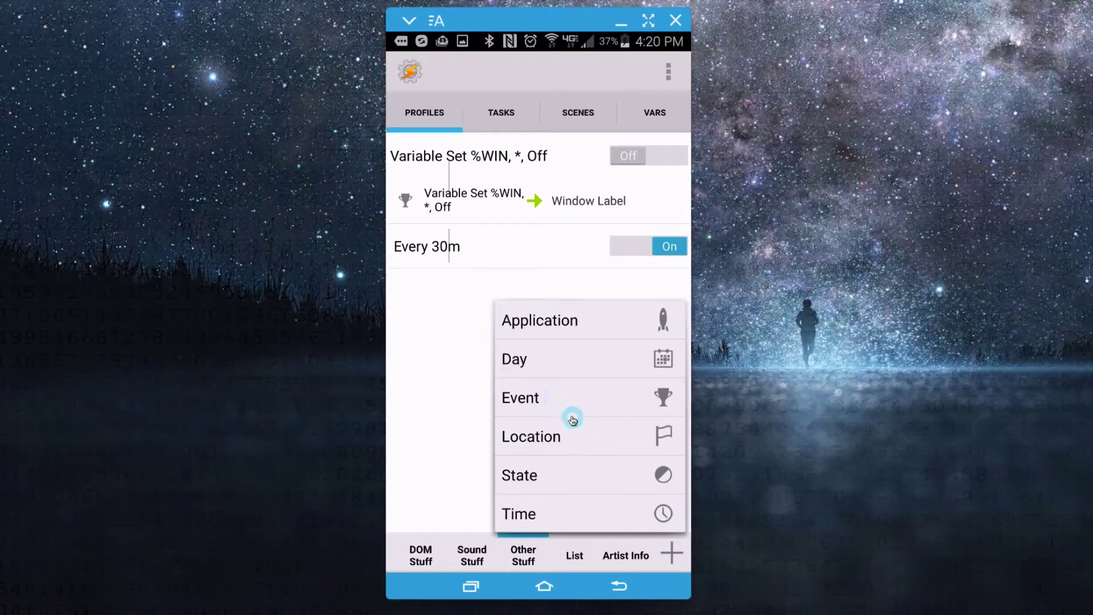
click(572, 413)
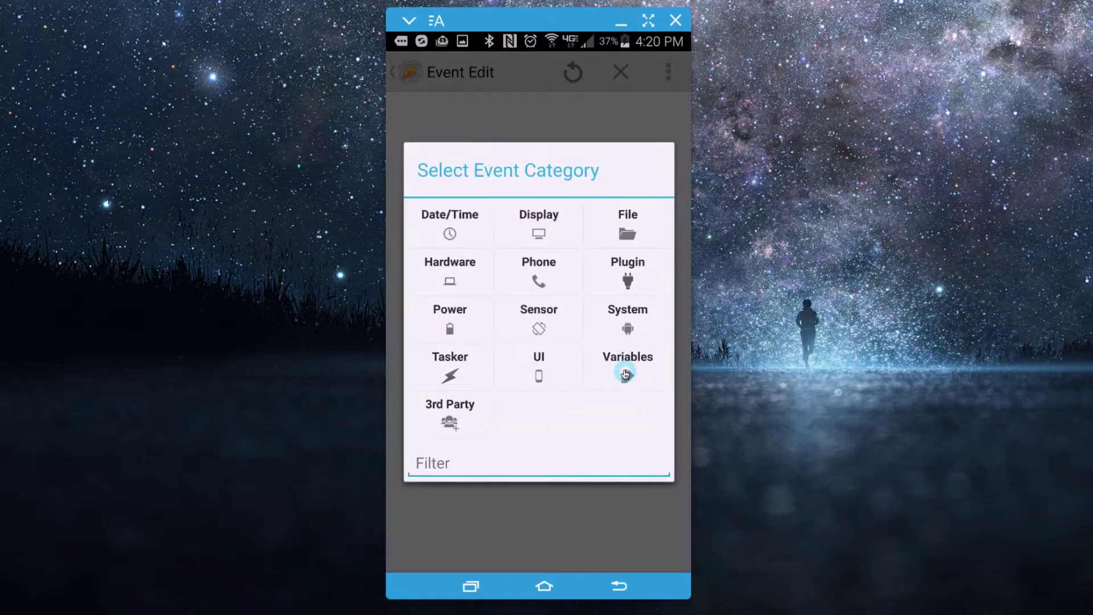
click(625, 374)
click(524, 262)
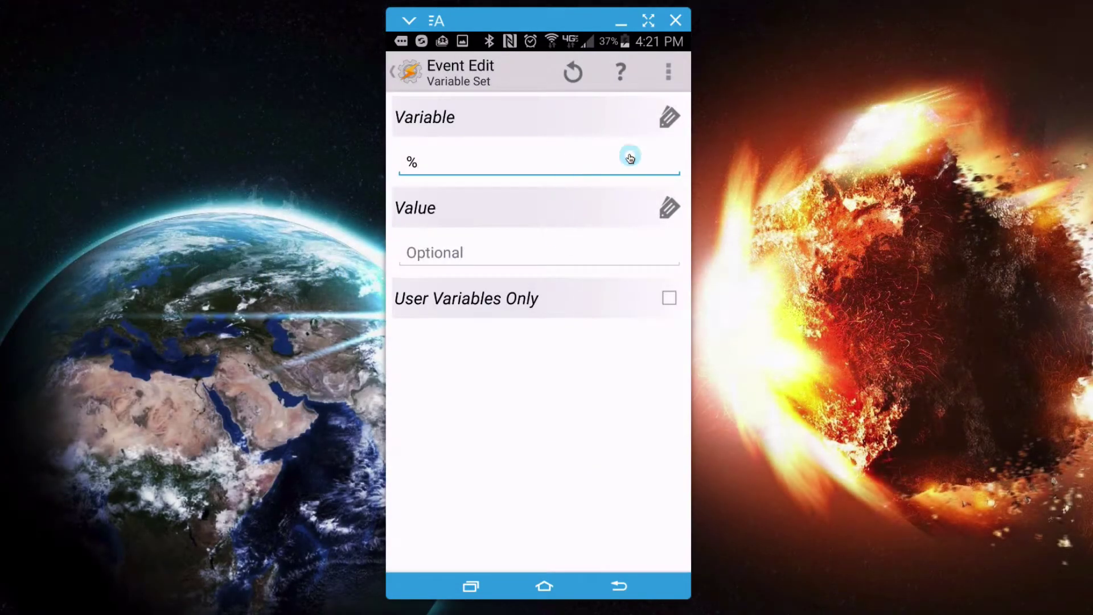
Set the event's variable to %WIN with the value left empty and accept the event for the new profile
click(665, 125)
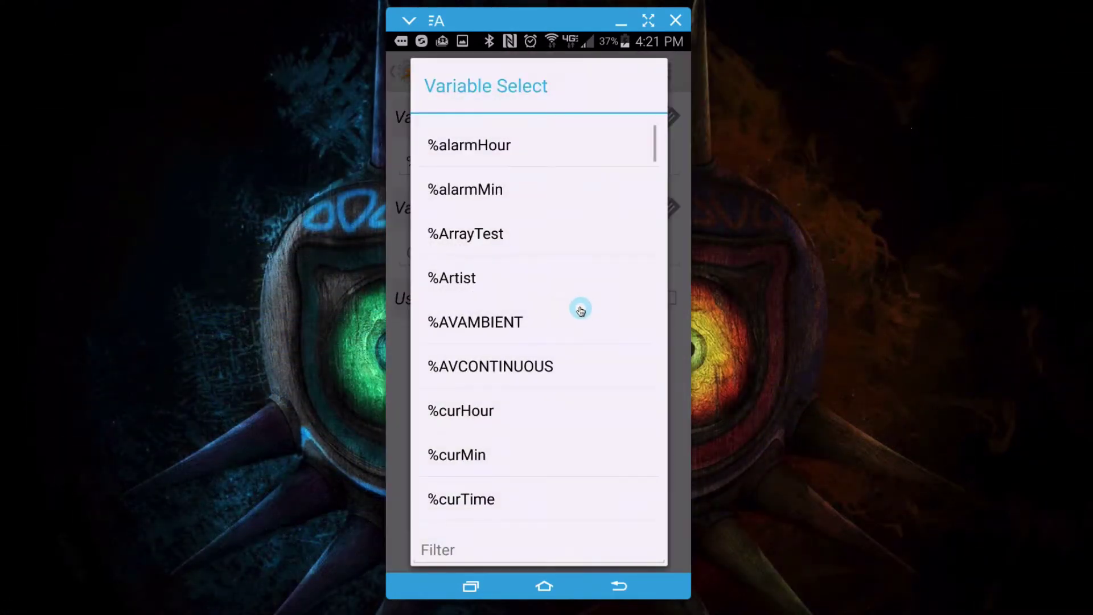
scroll(537, 288, down, 15)
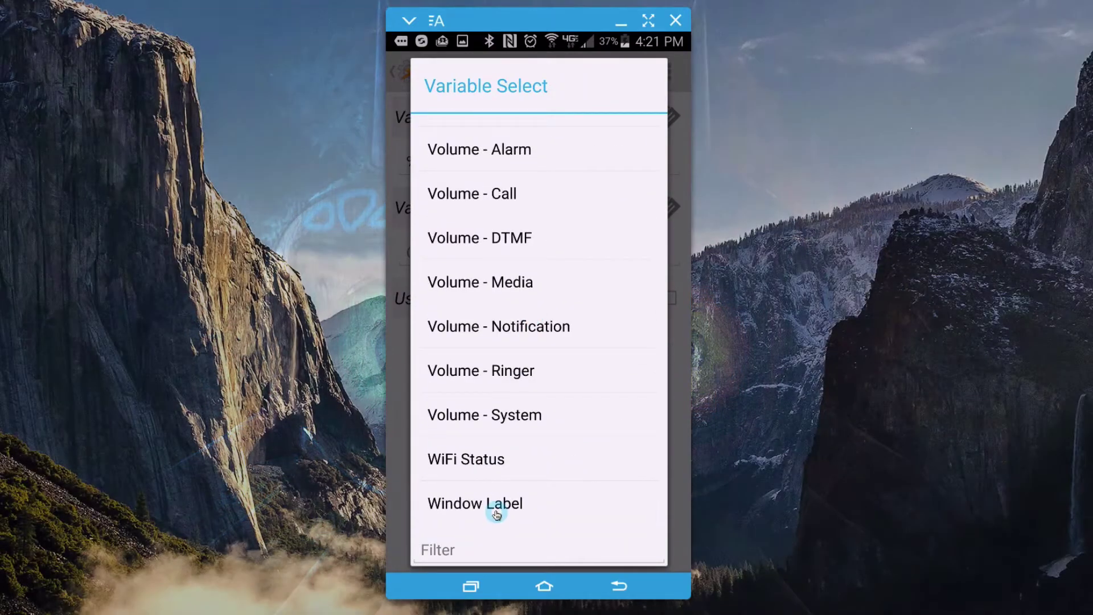
click(495, 504)
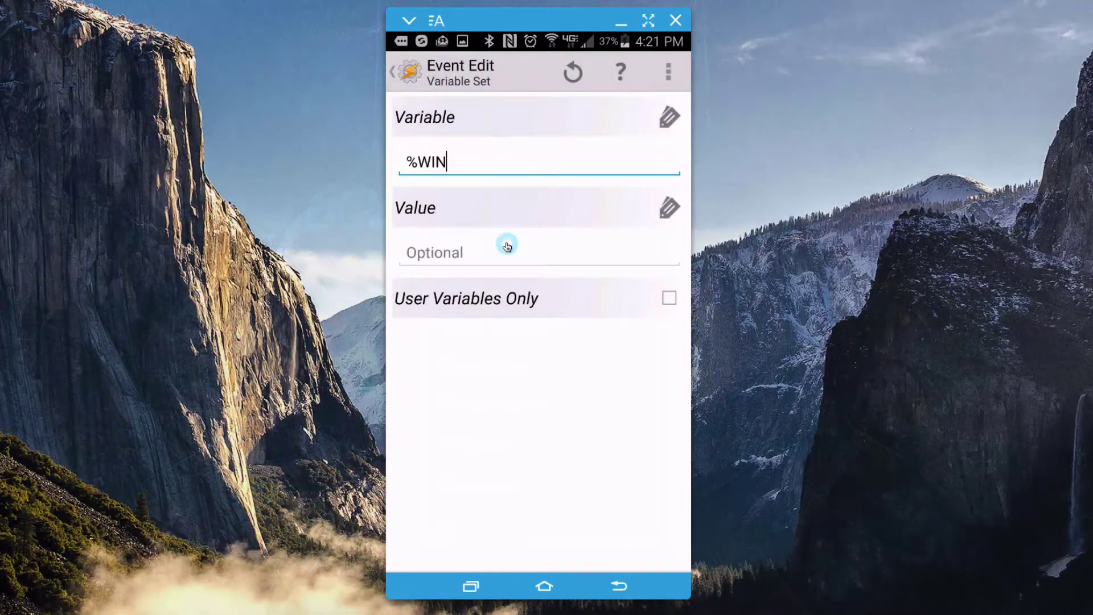
click(427, 78)
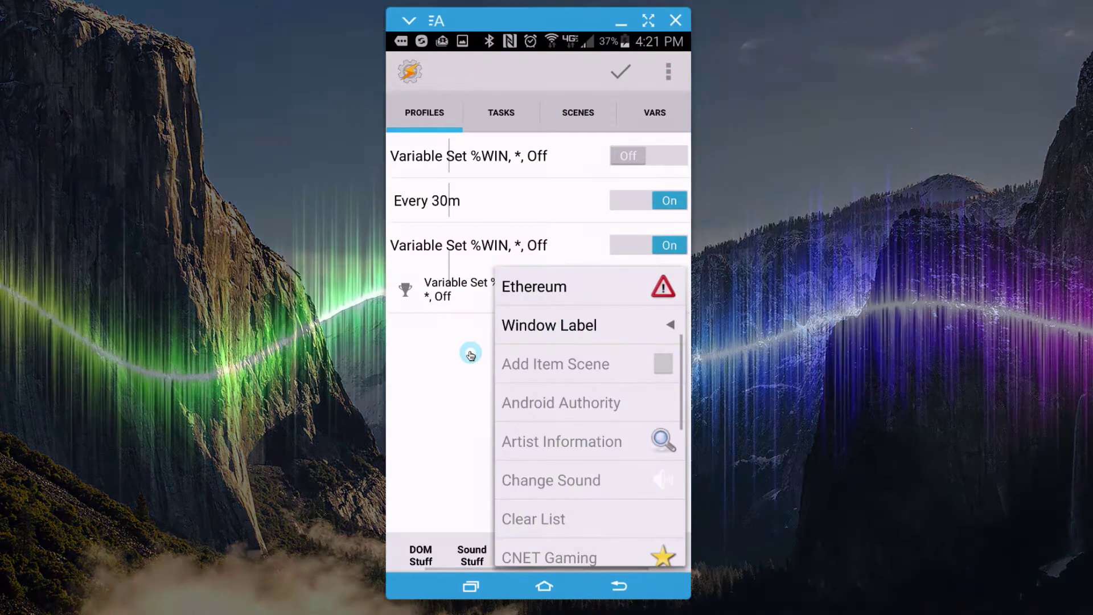
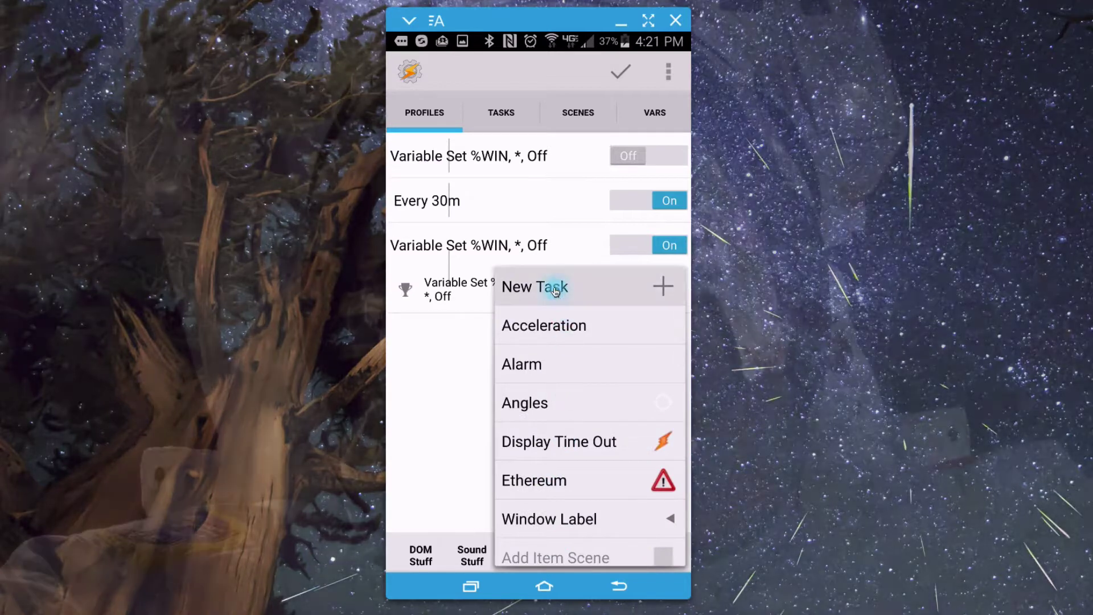
Create a new task named test for the new profile and add a Flash action to it
click(556, 287)
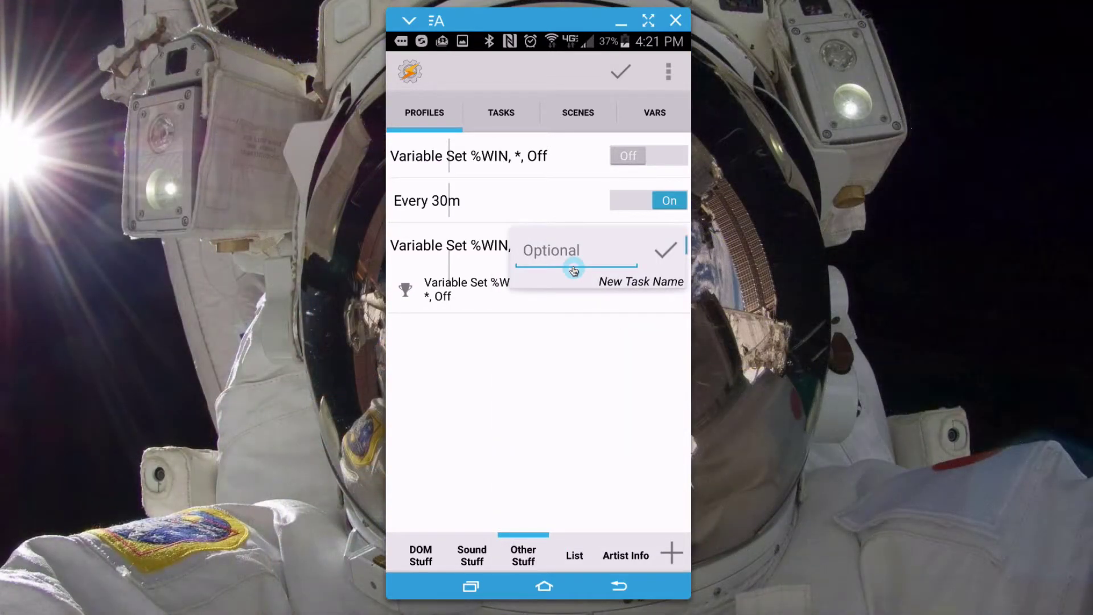
click(666, 249)
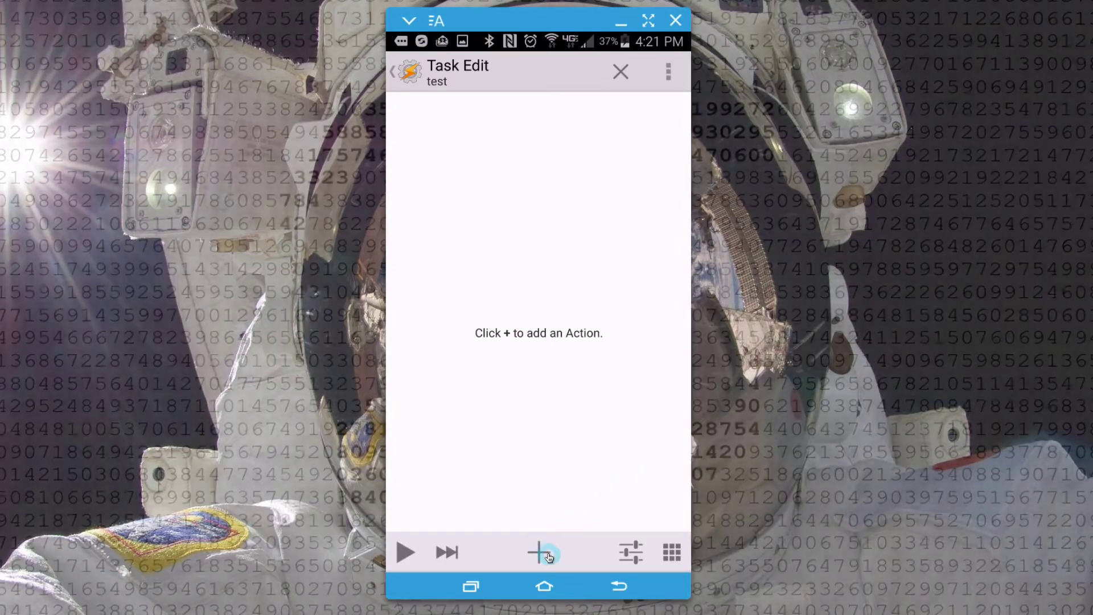
click(540, 552)
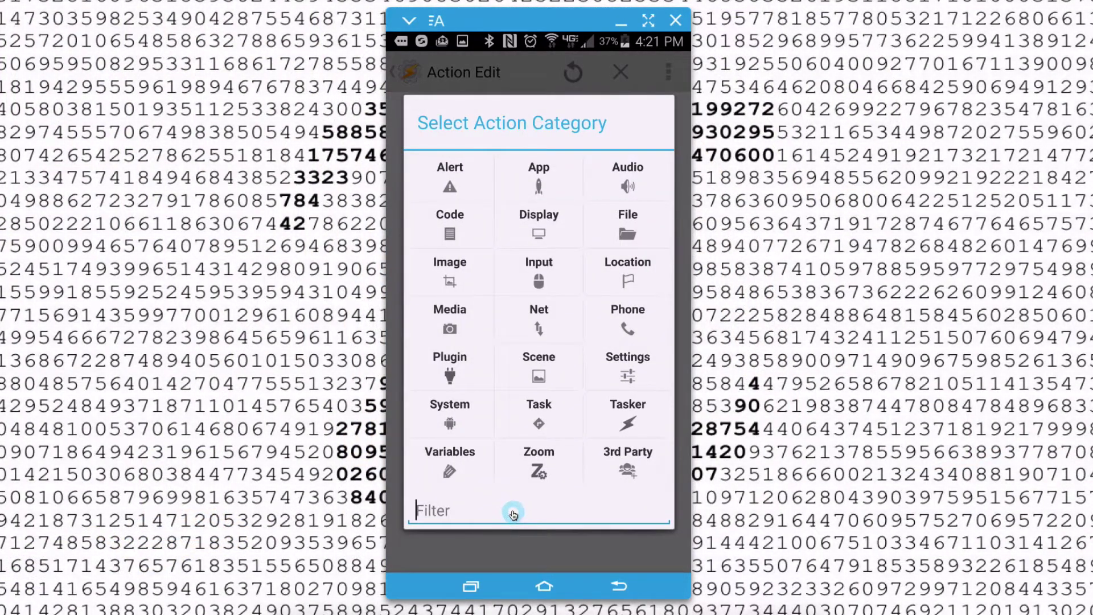
text(flash)
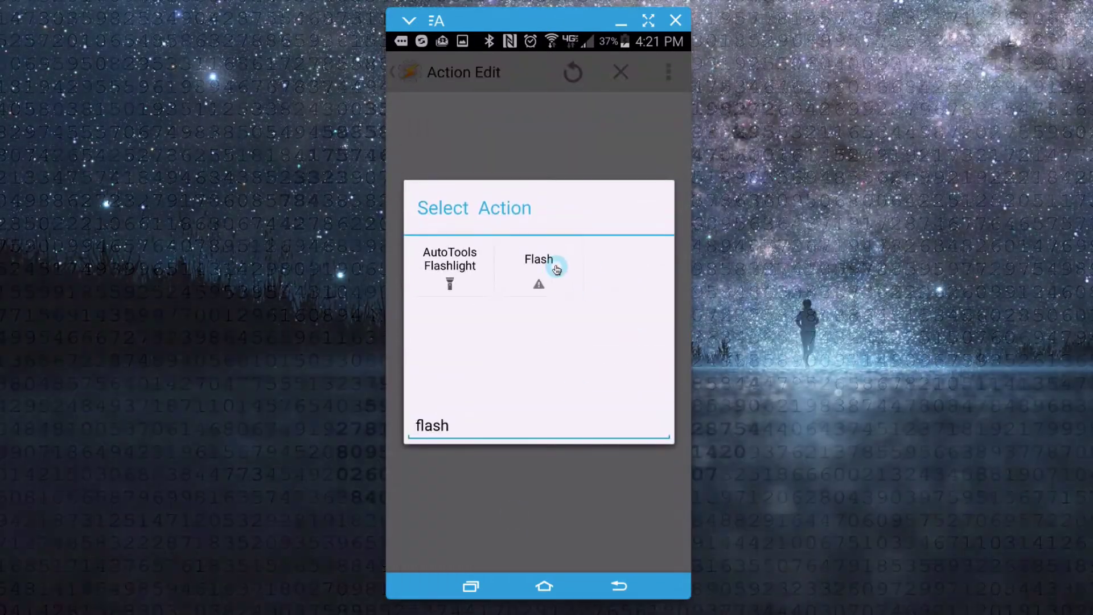
click(556, 268)
Set the Flash action's text to the %WIN variable and return to the profile list
click(665, 116)
scroll(542, 307, down, 20)
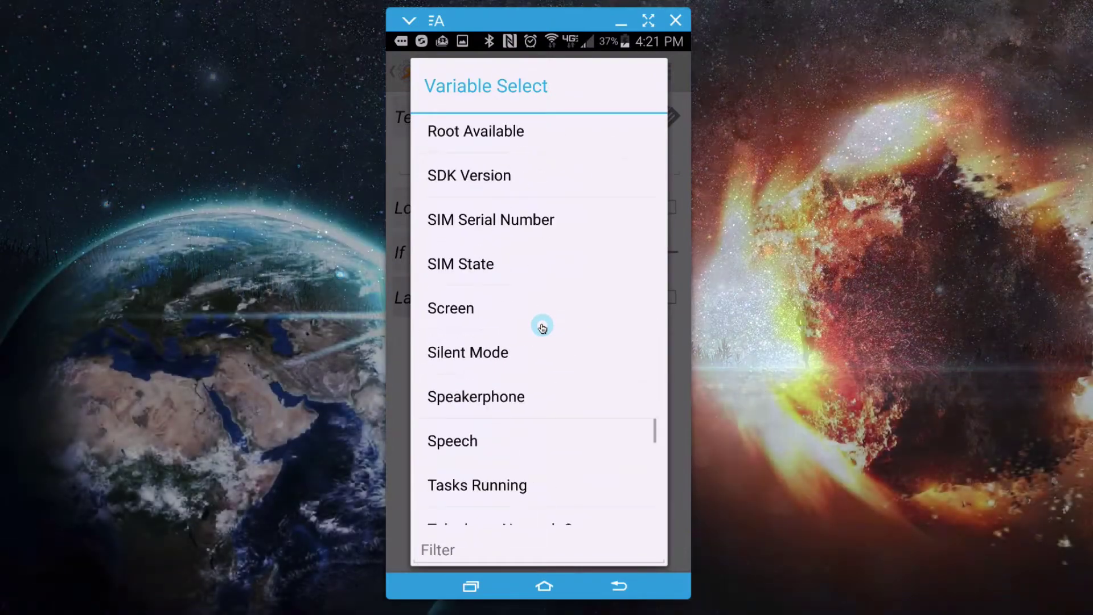
scroll(541, 327, down, 10)
click(501, 503)
click(418, 79)
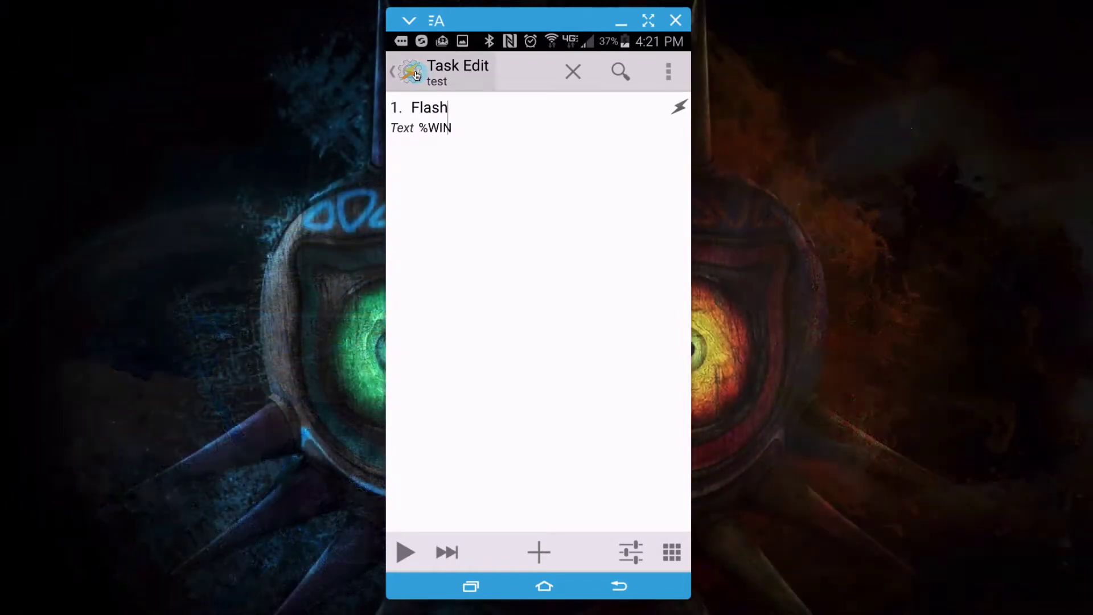
click(415, 74)
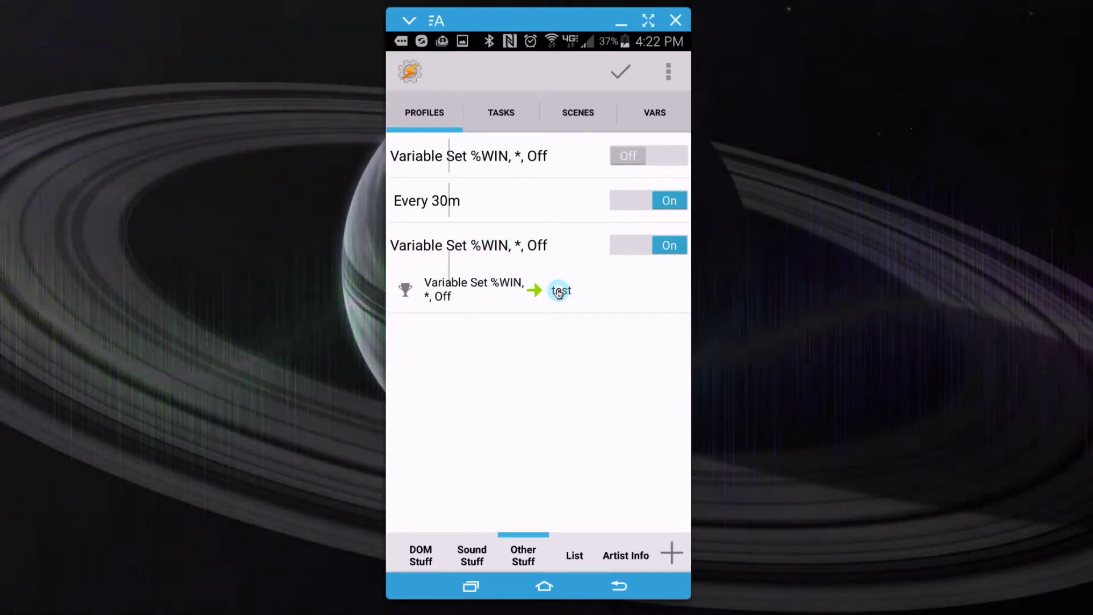
Recheck the test task's Flash action, apply the profile changes and go to the home screen
click(565, 295)
click(421, 124)
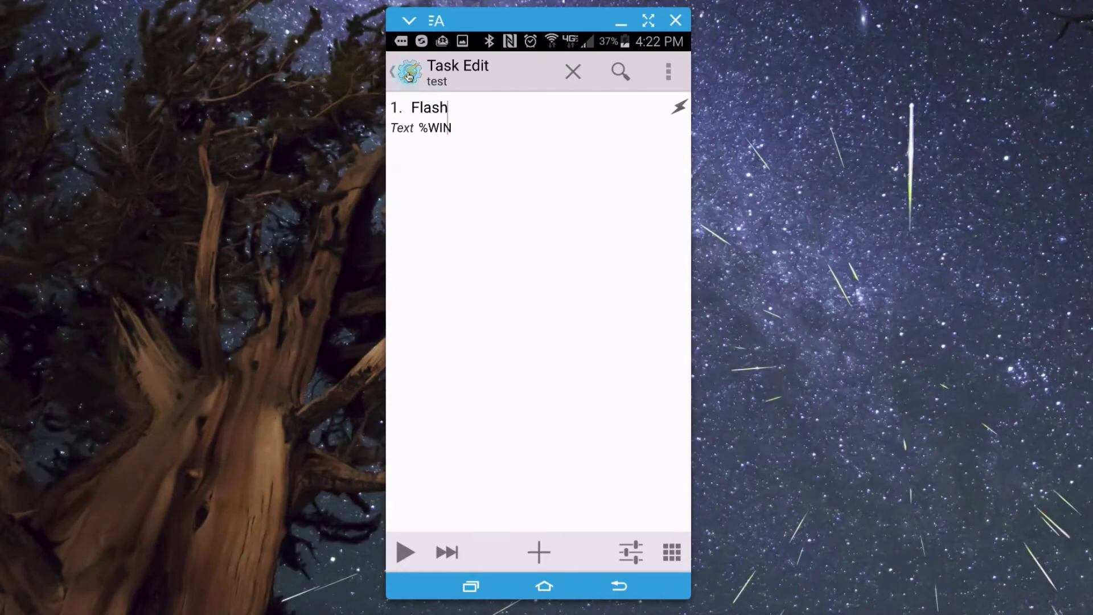
click(470, 76)
click(620, 75)
click(546, 588)
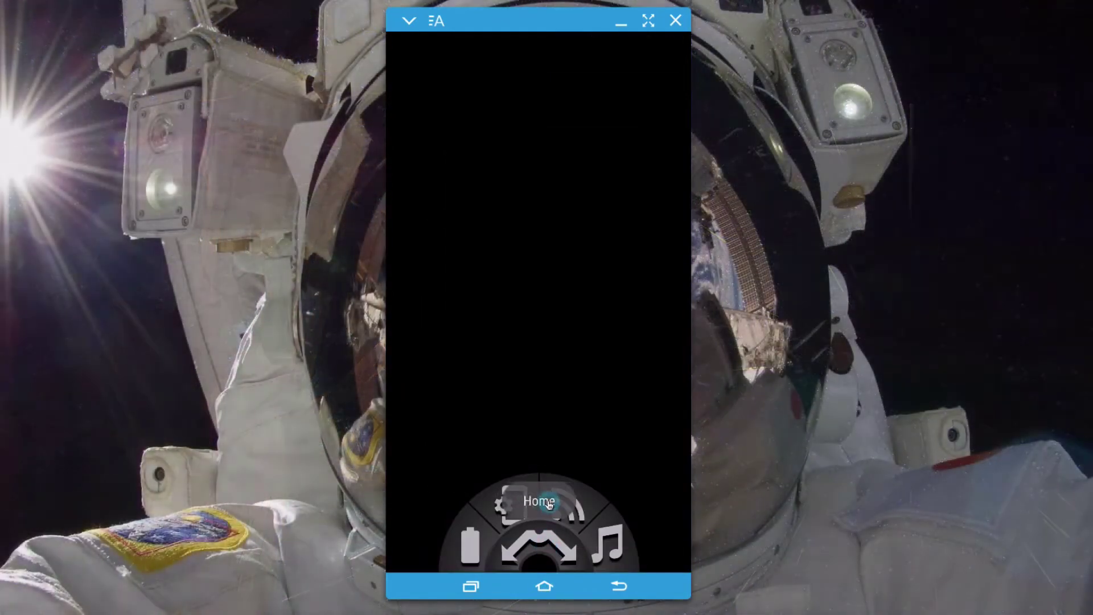
Open KLWP from the Theming folder to check the flashed window labels, and return to the home screen
click(550, 497)
drag(551, 497, 647, 534)
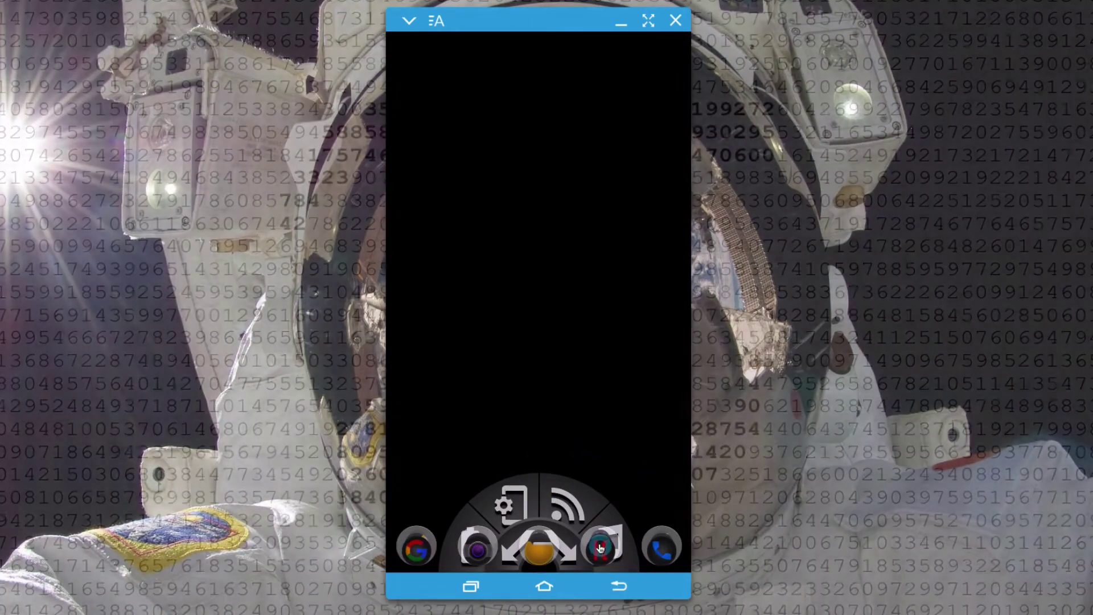
click(602, 546)
drag(535, 509, 530, 503)
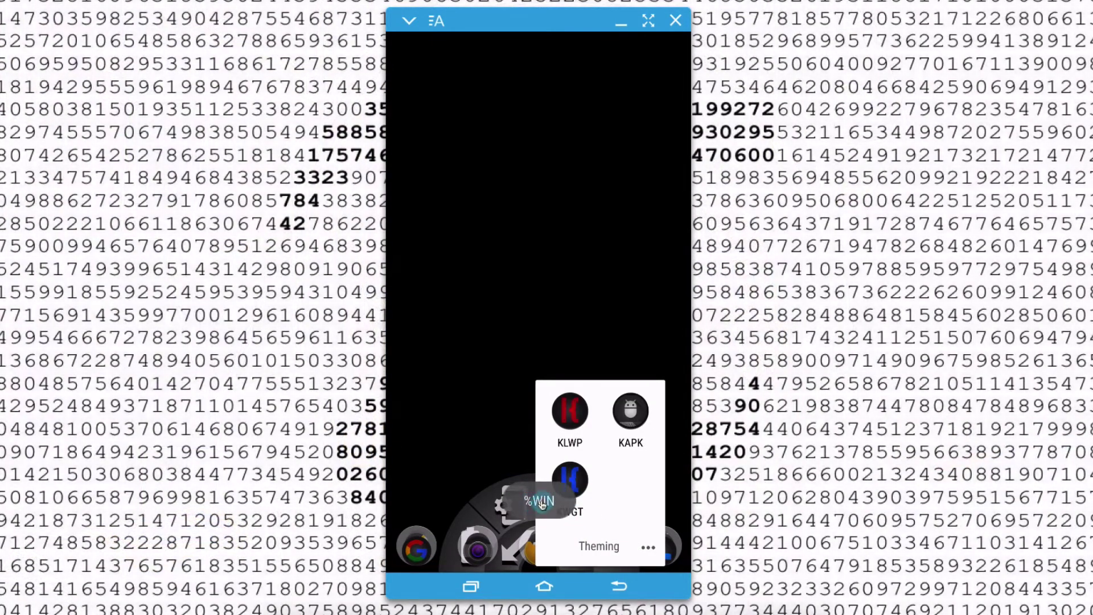
drag(574, 473, 569, 411)
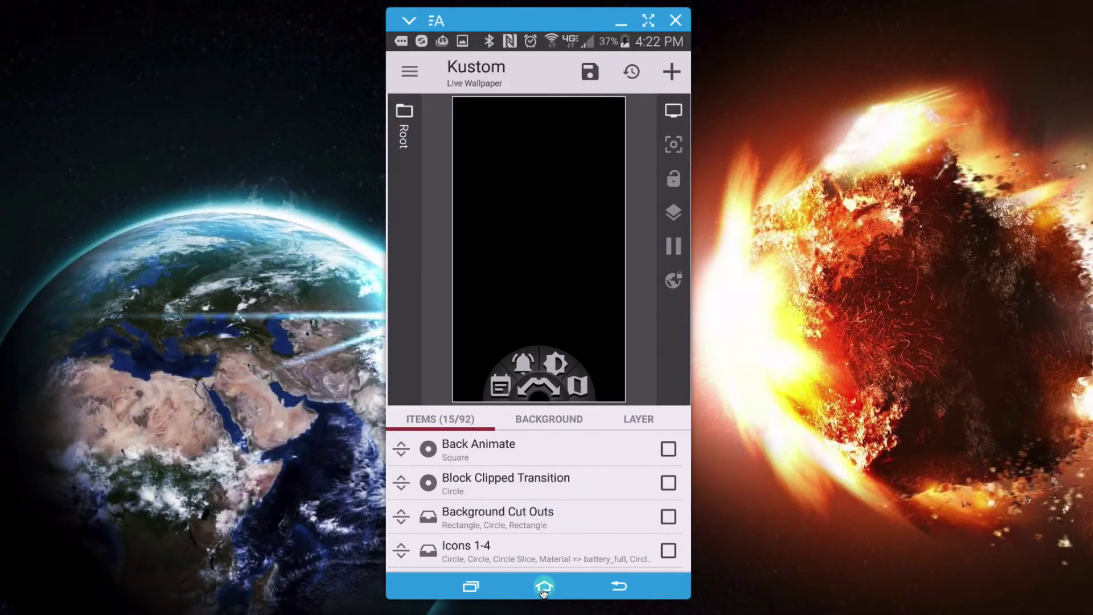
click(545, 588)
Open and close the app drawer twice to check which window label is flashed each time
click(557, 504)
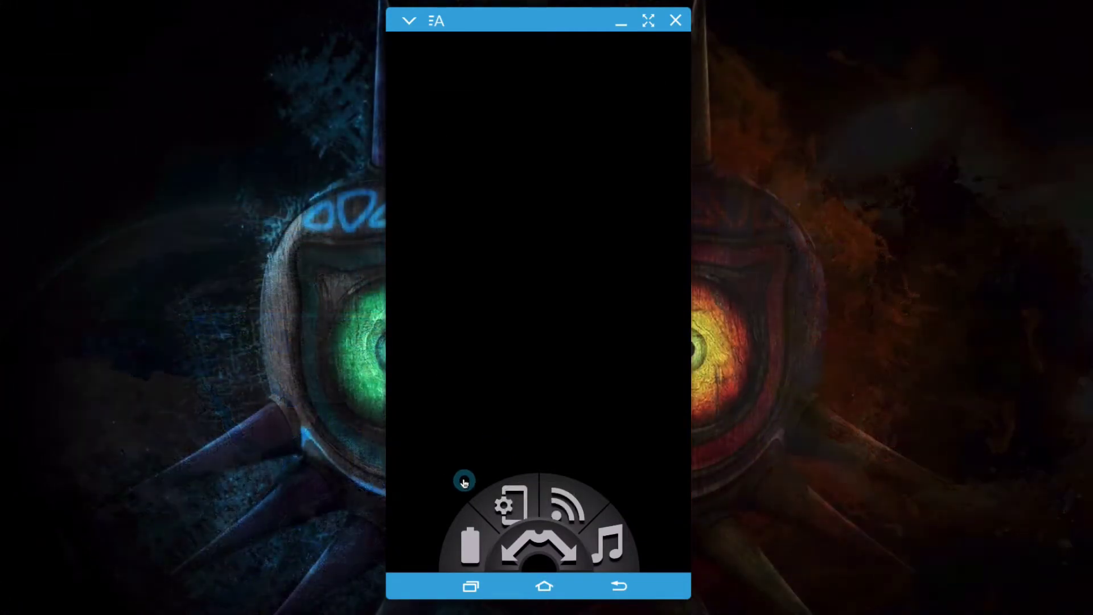
drag(483, 329, 497, 217)
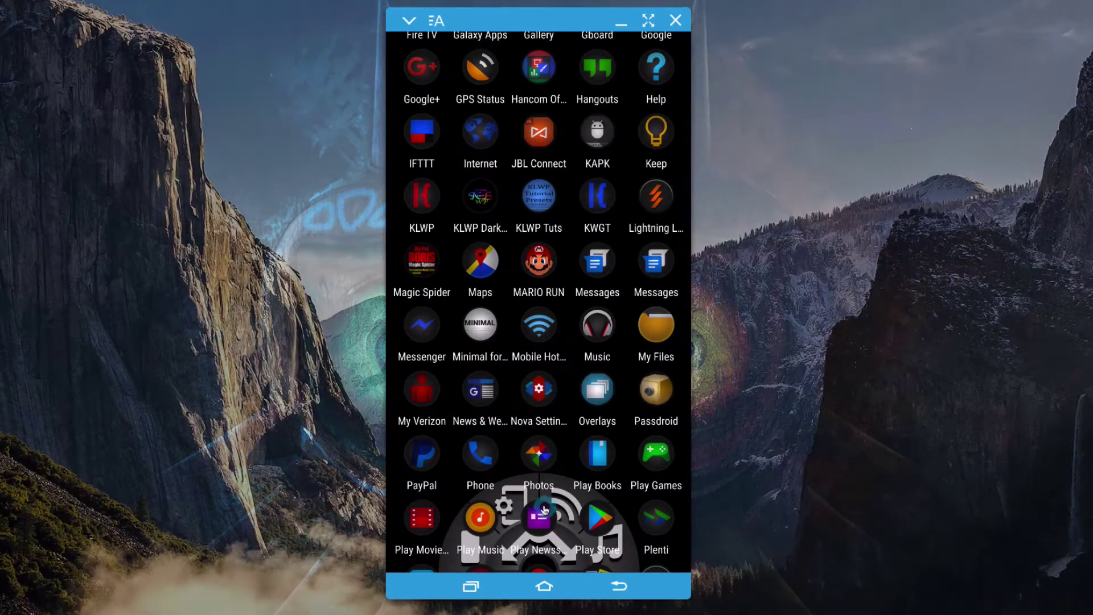
click(615, 596)
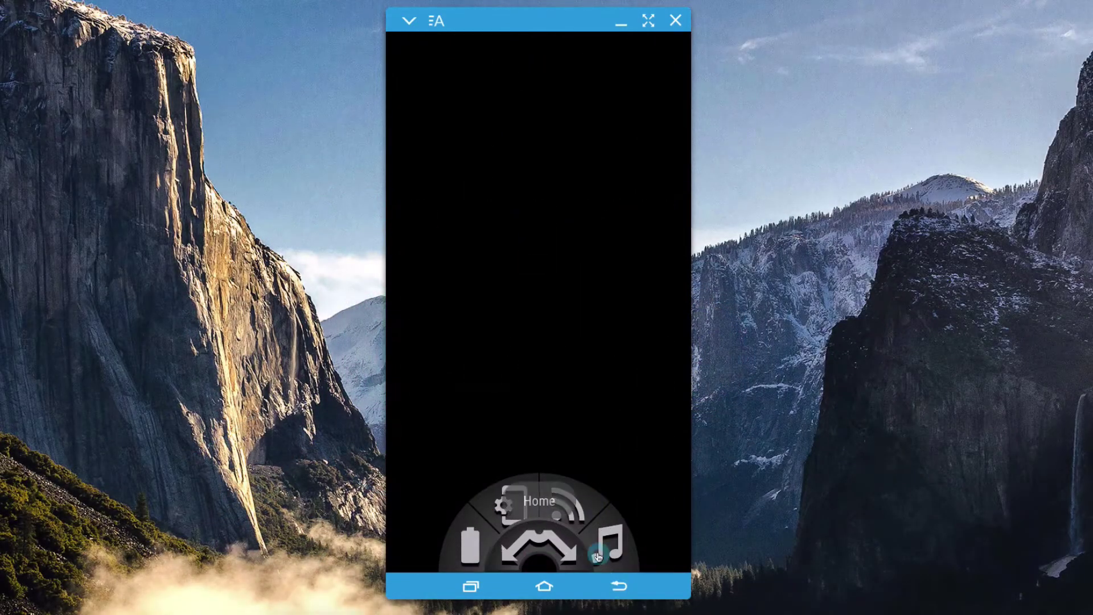
drag(480, 466, 489, 194)
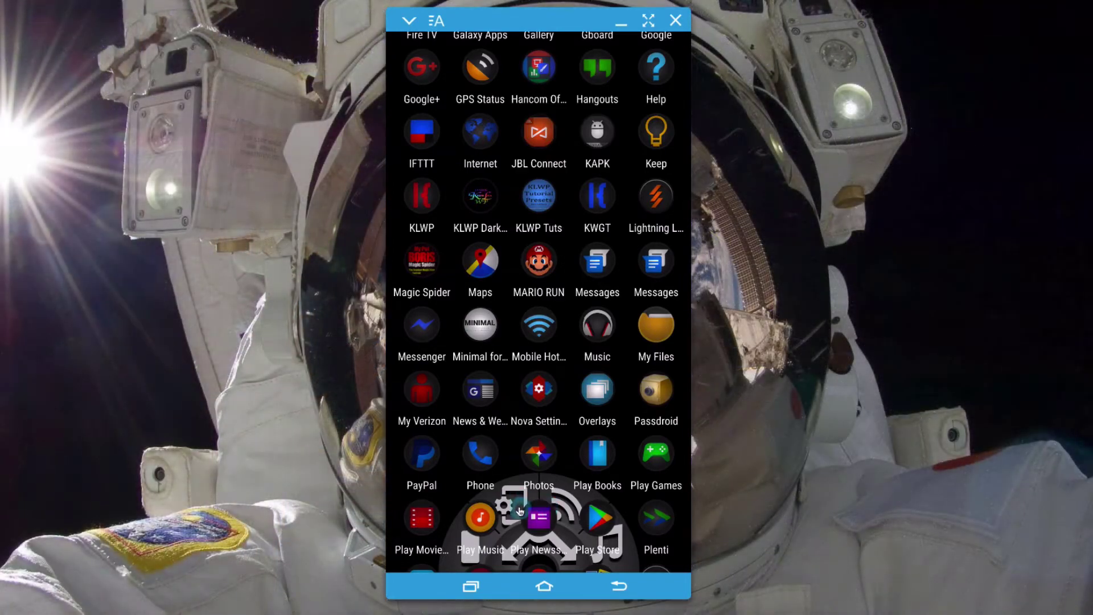
click(621, 587)
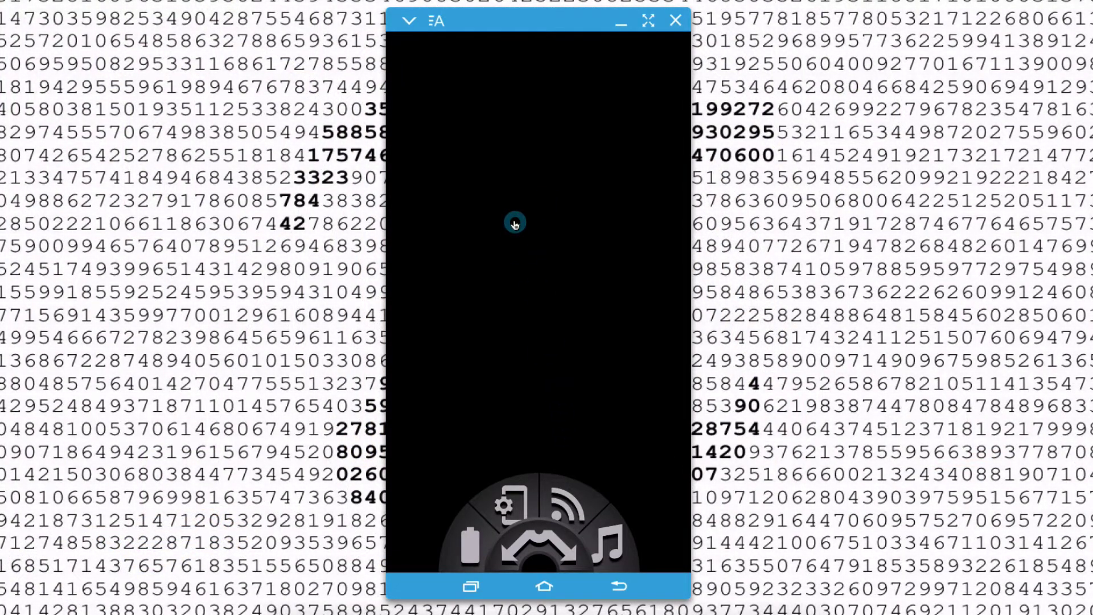
Open Tasker from its notification and delete the Variable Set %WIN profile linked to the test task
drag(523, 210, 530, 476)
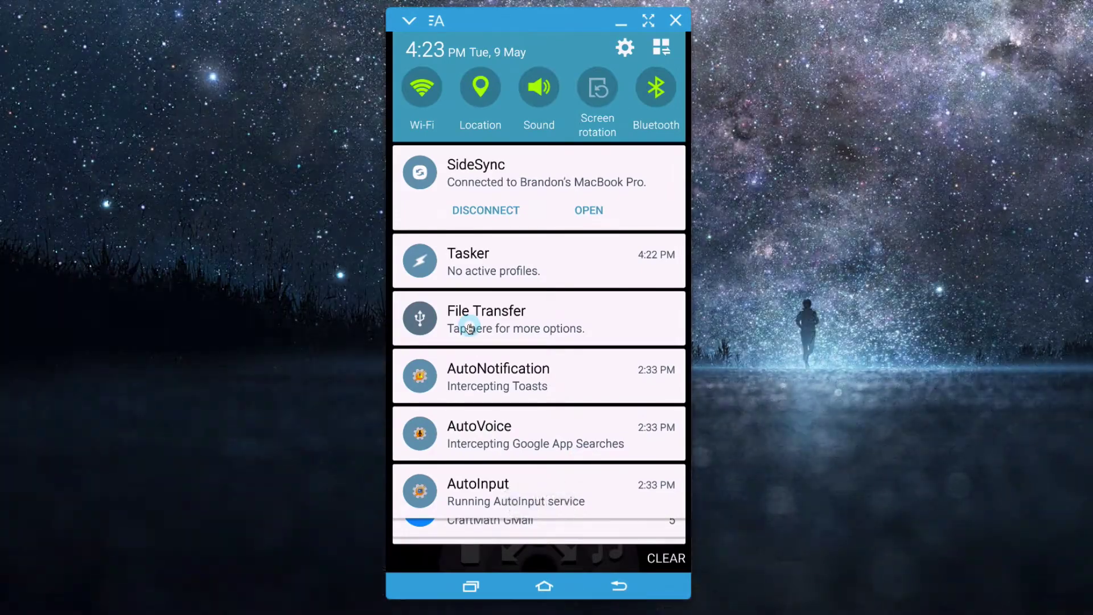
click(497, 272)
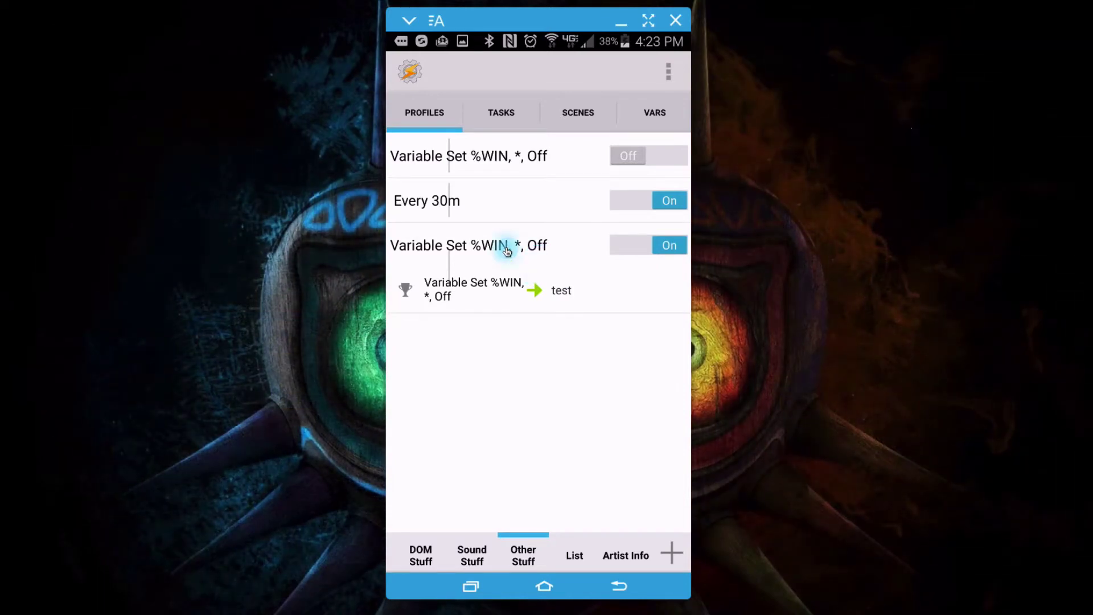
click(507, 250)
click(573, 74)
click(513, 330)
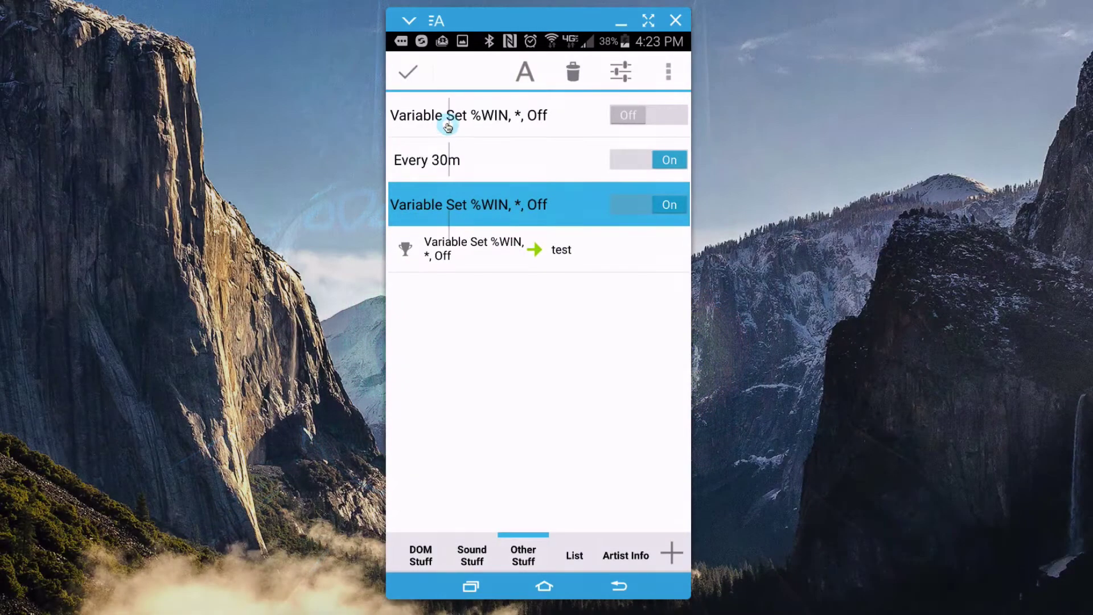
click(460, 126)
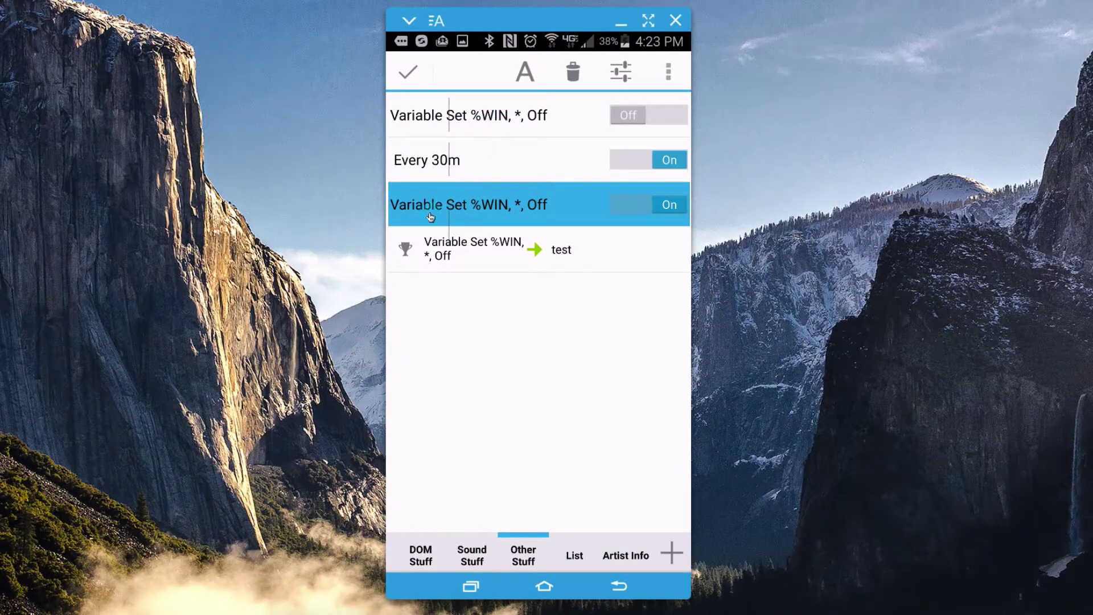
click(572, 72)
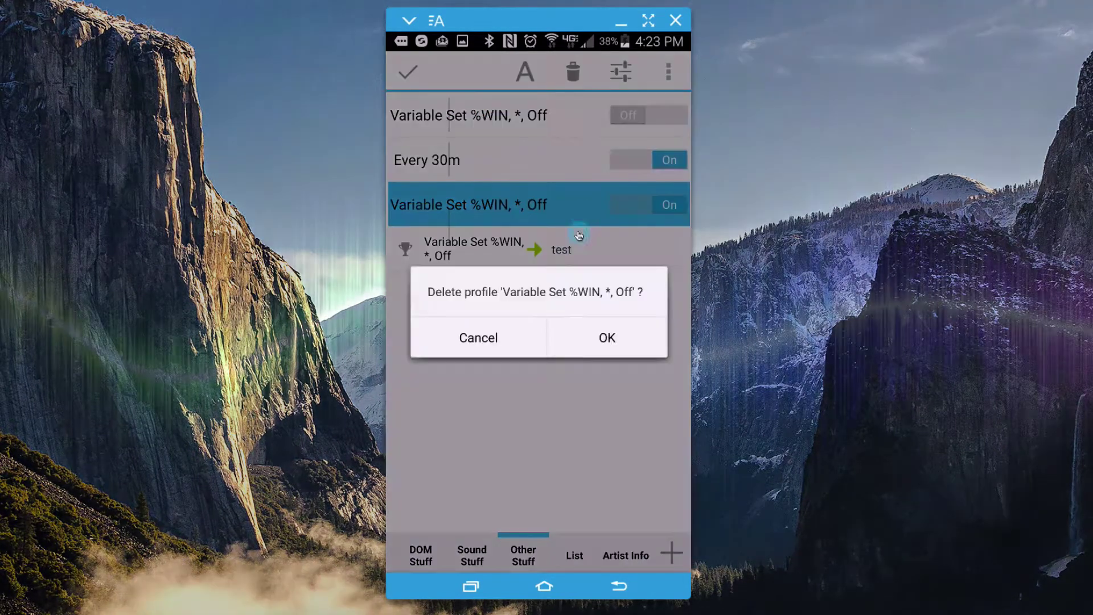
click(585, 340)
Switch on the remaining Variable Set %WIN profile and open its Window Label task
click(485, 161)
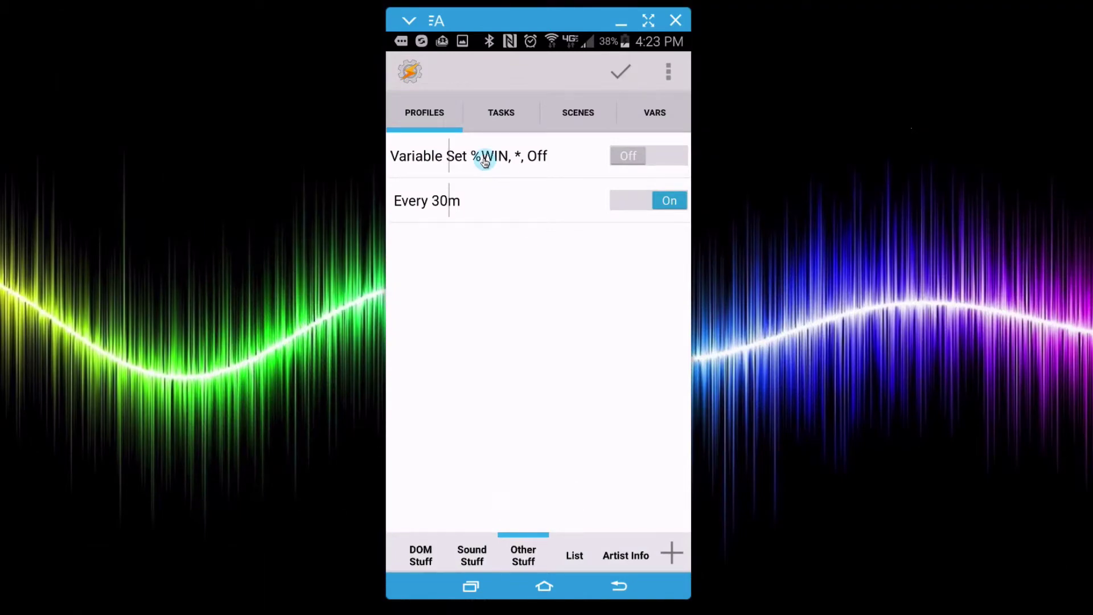
click(485, 160)
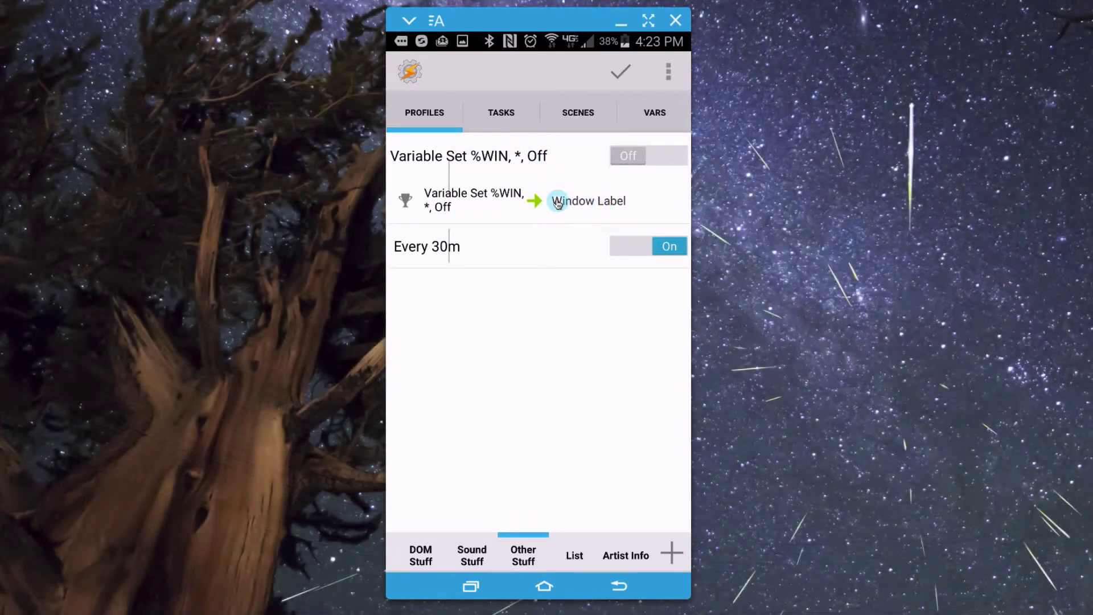
click(626, 164)
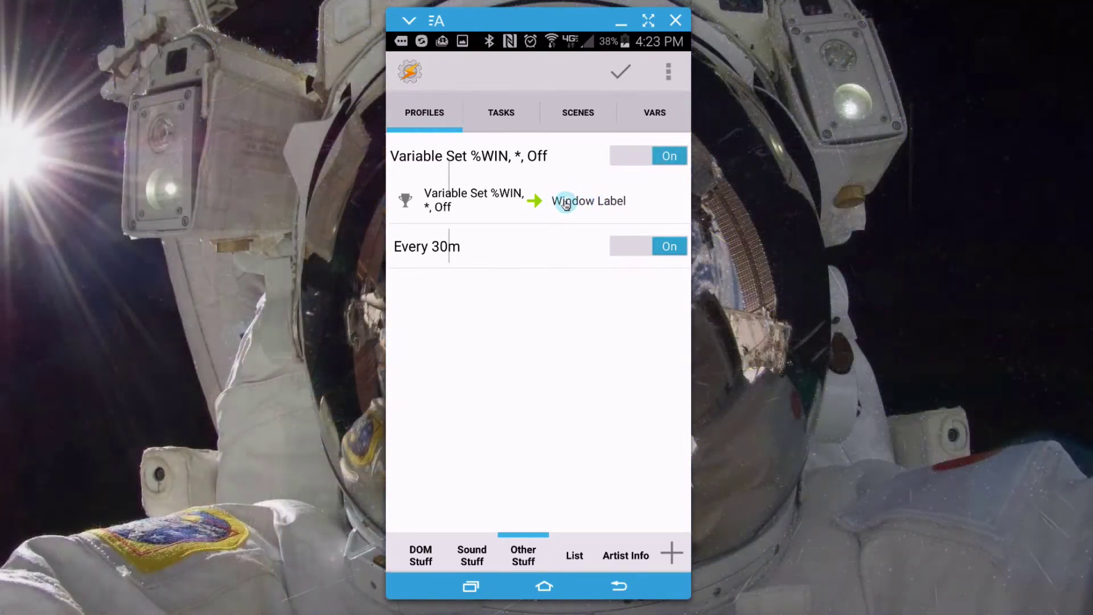
click(581, 203)
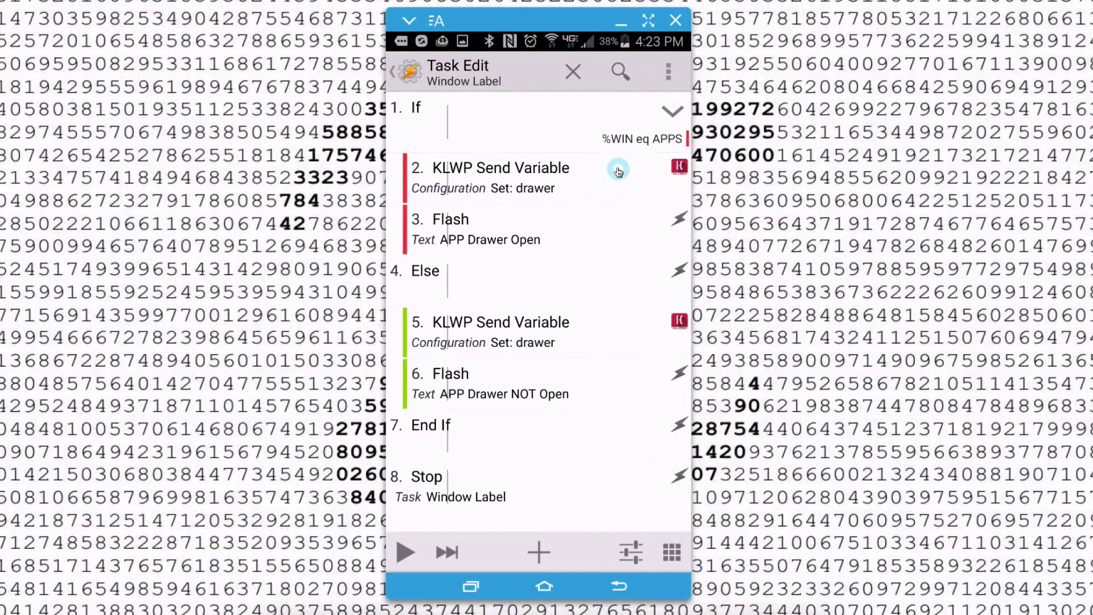
Examine the condition of the If action in the Window Label task and return to the action list
click(602, 138)
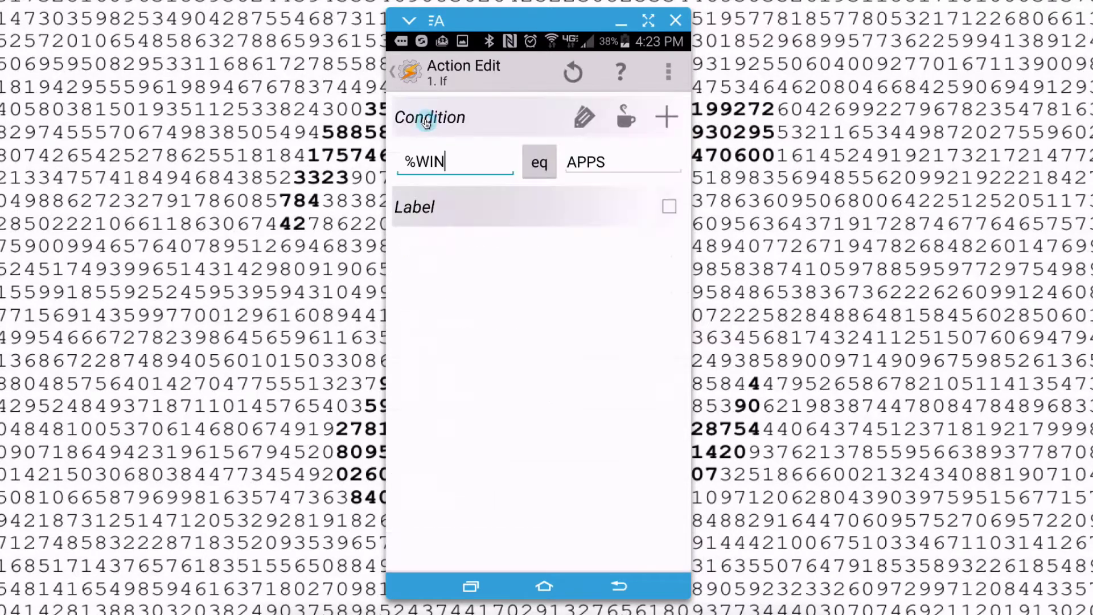
click(419, 158)
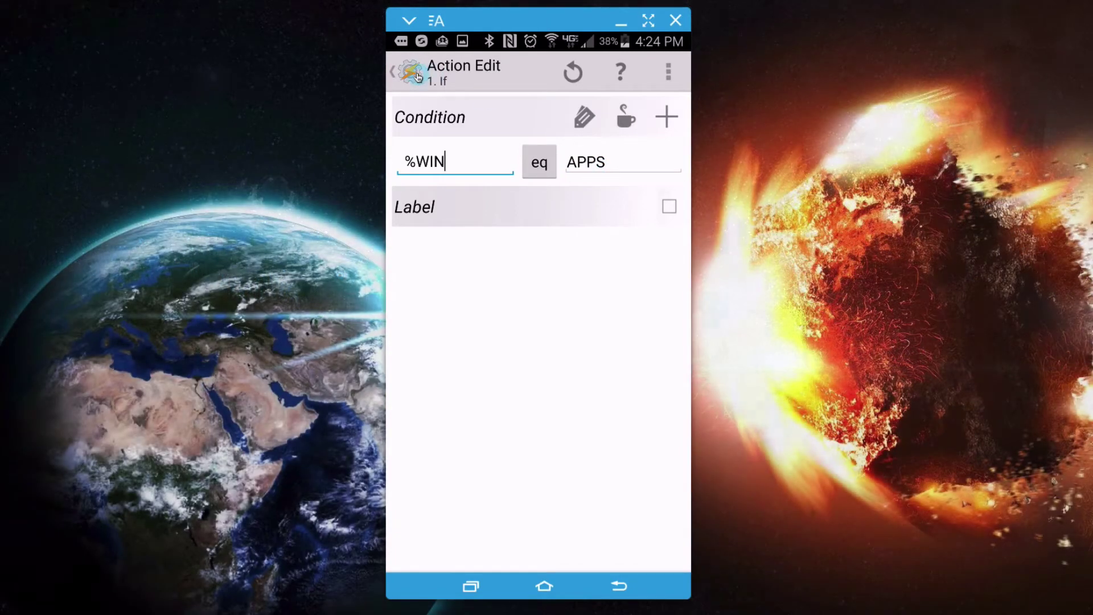
click(405, 71)
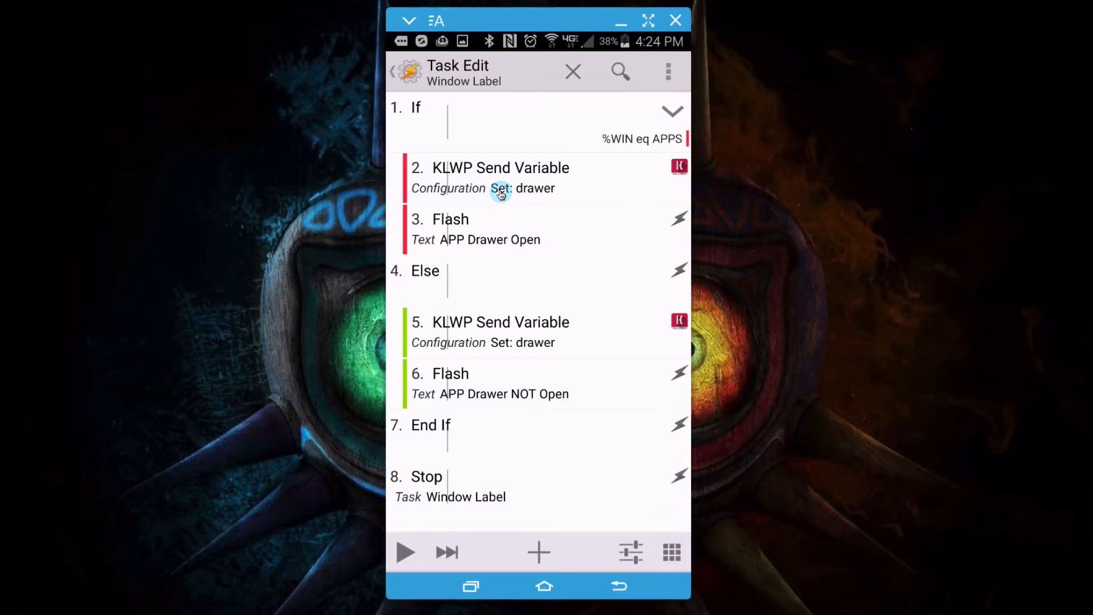
Examine the Tasker string and Kustom variable configured in the first KLWP Send Variable action, and return to the action list
click(520, 182)
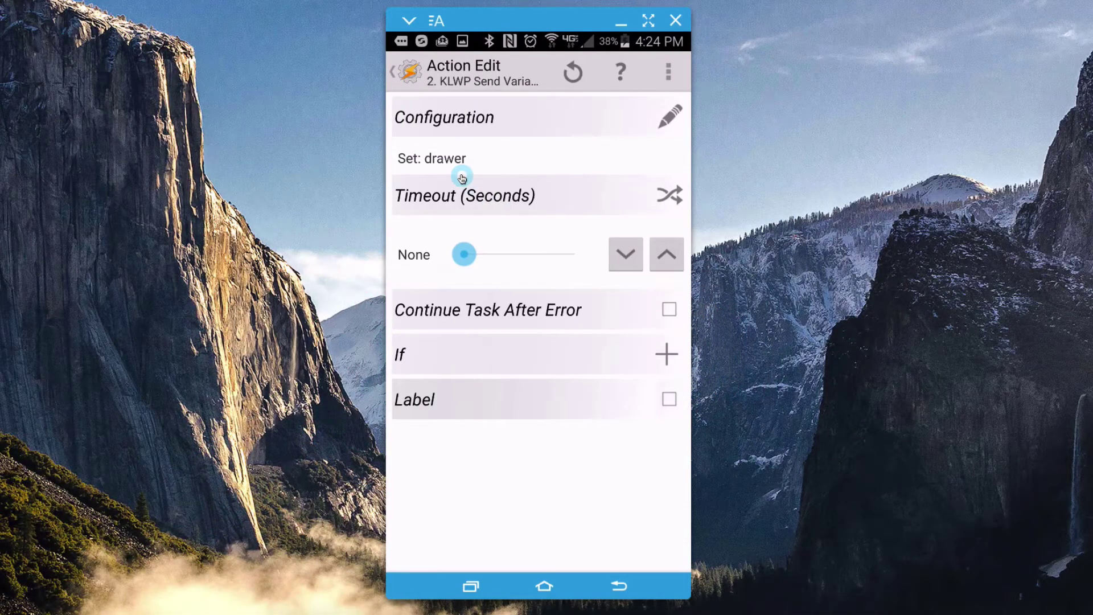
click(668, 122)
click(522, 202)
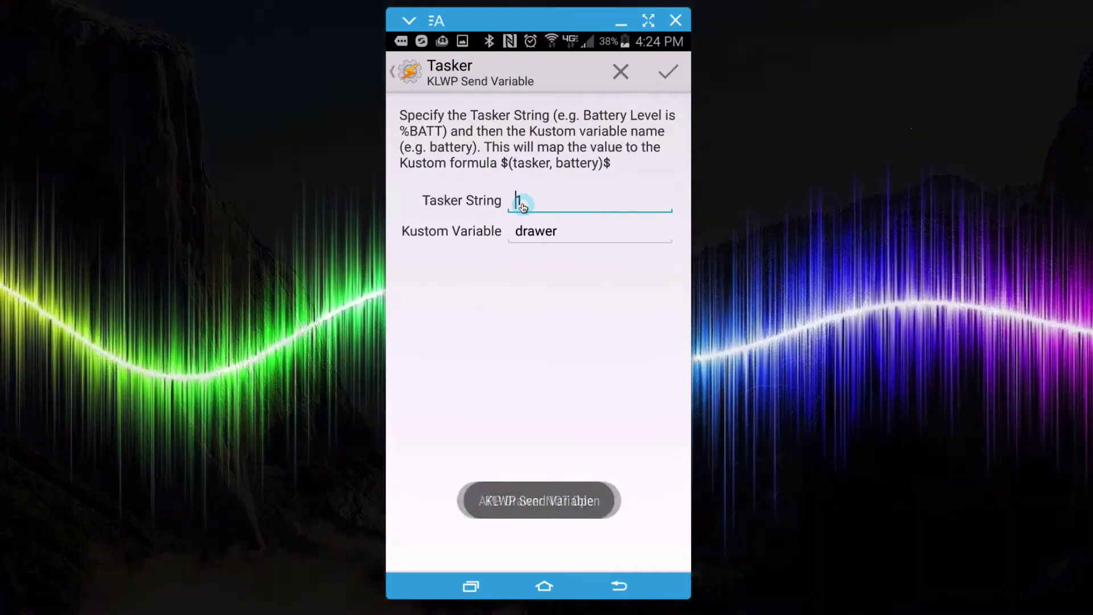
click(535, 227)
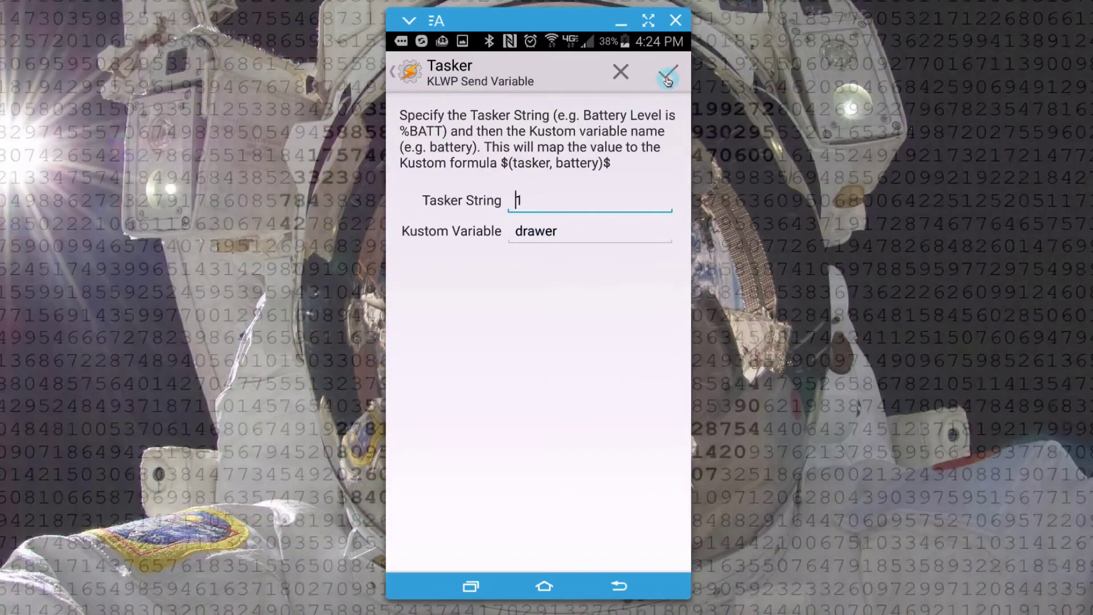
click(668, 71)
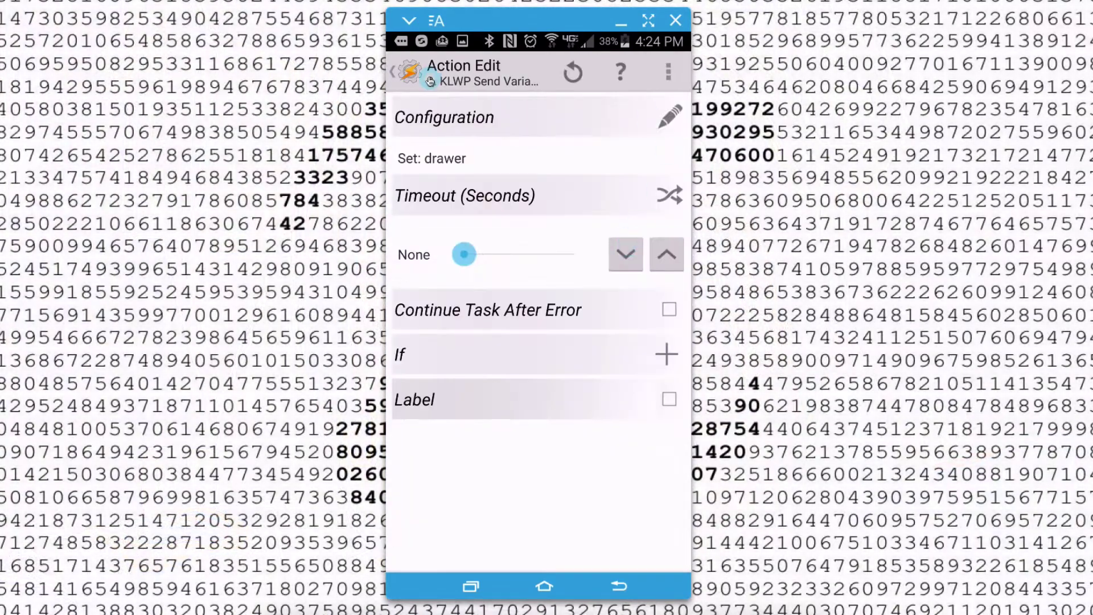
click(430, 82)
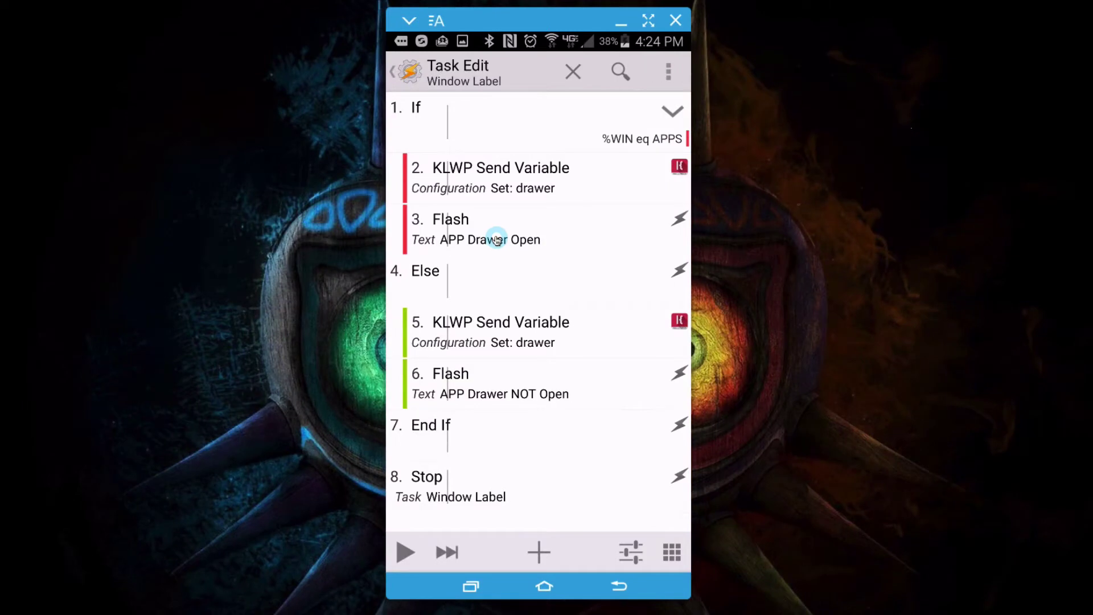
Disable the Flash action with the text APP Drawer Open
click(510, 237)
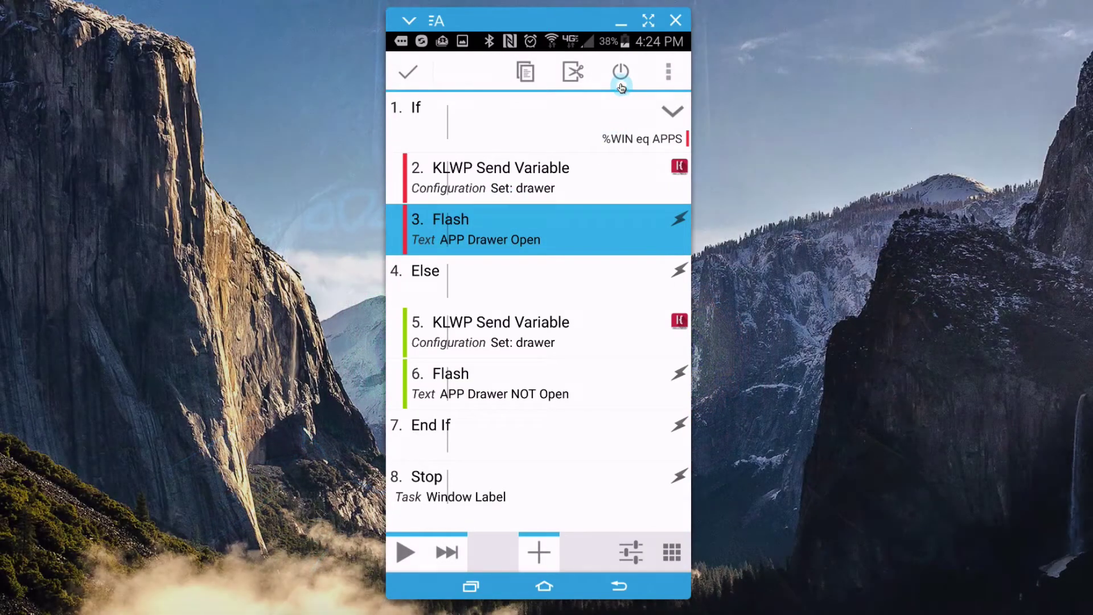
click(621, 74)
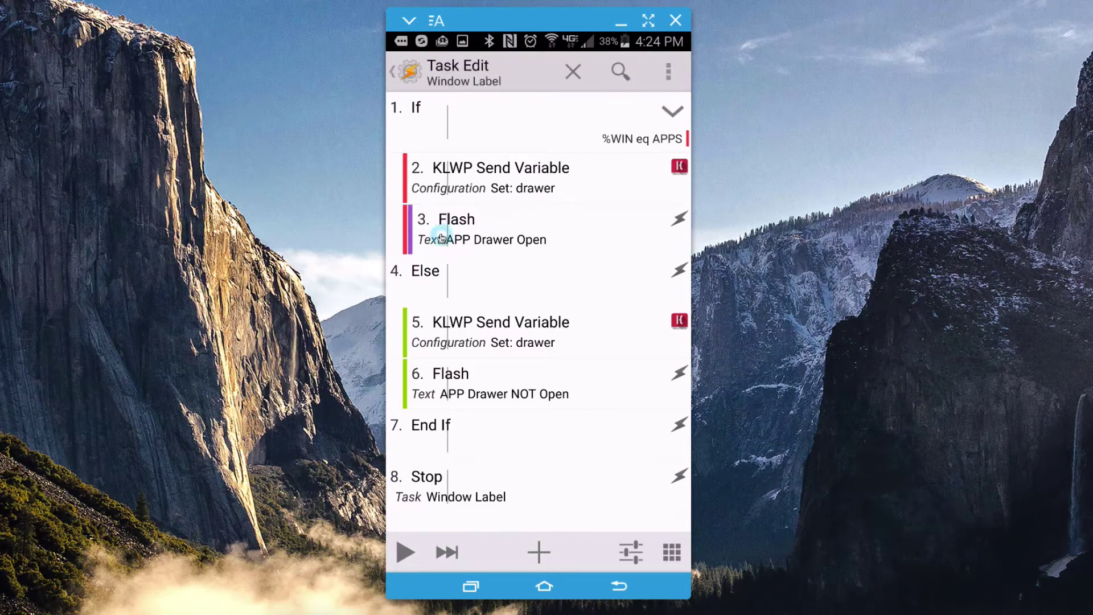
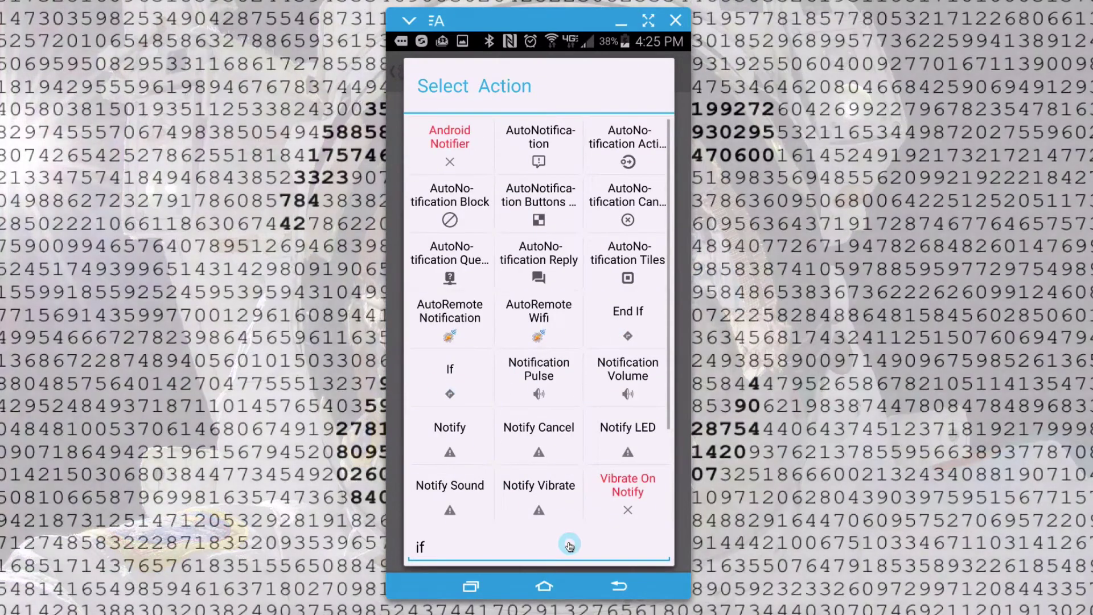
Look up the Else and KLWP Send Variable actions in the action picker, and close it without adding an action
key(BackSpace)
key(BackSpace)
text(else)
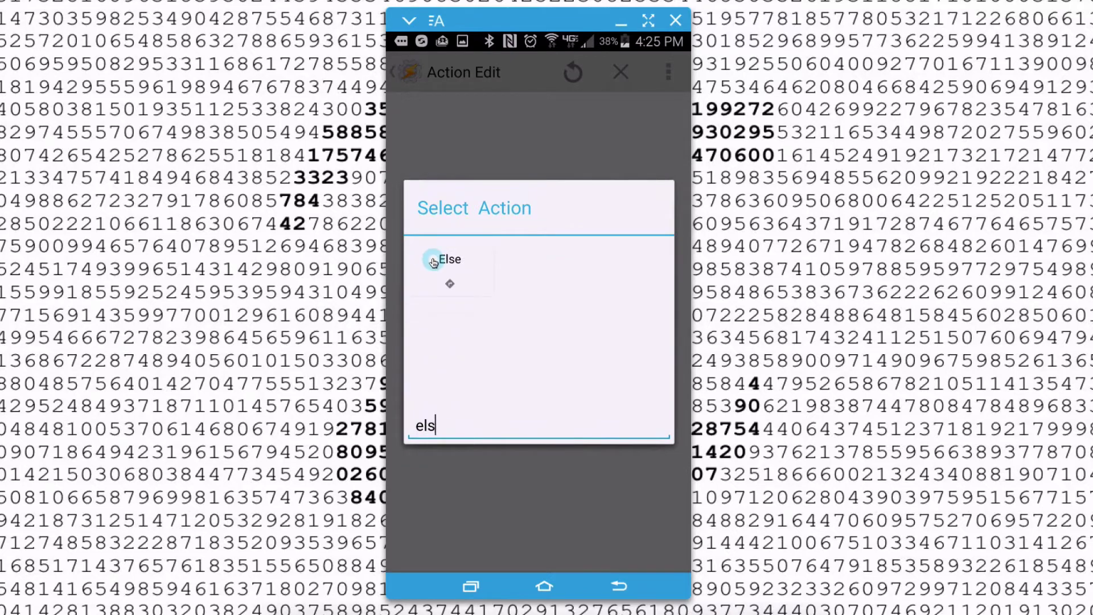
key(BackSpace)
key(BackSpace)
key(BackSpace)
text(k)
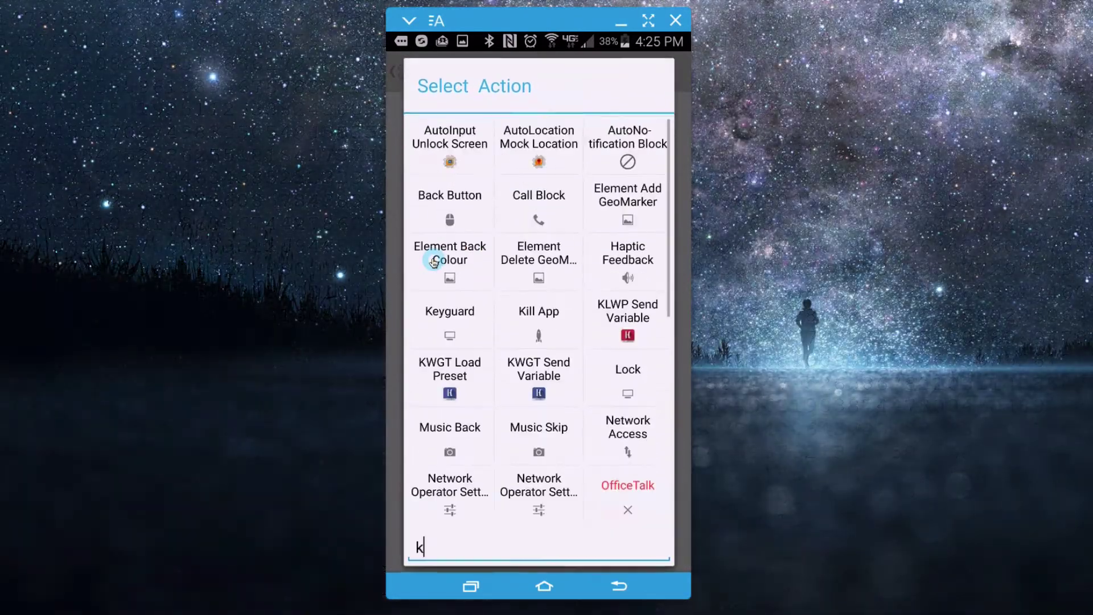
text(lwp)
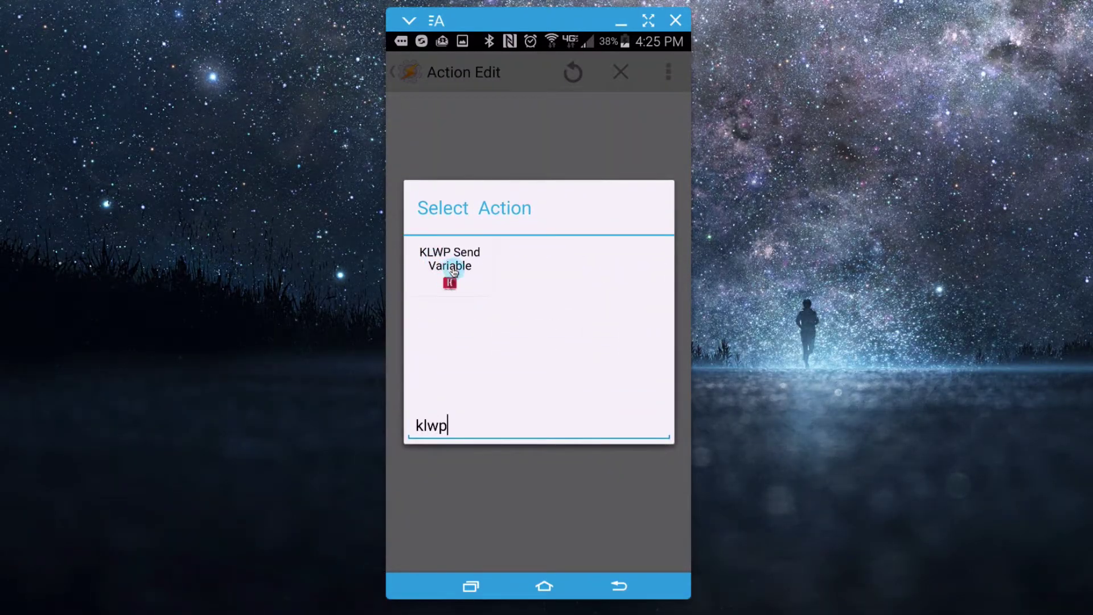
key(BackSpace)
key(BackSpace)
key(BackSpace)
key(BackSpace)
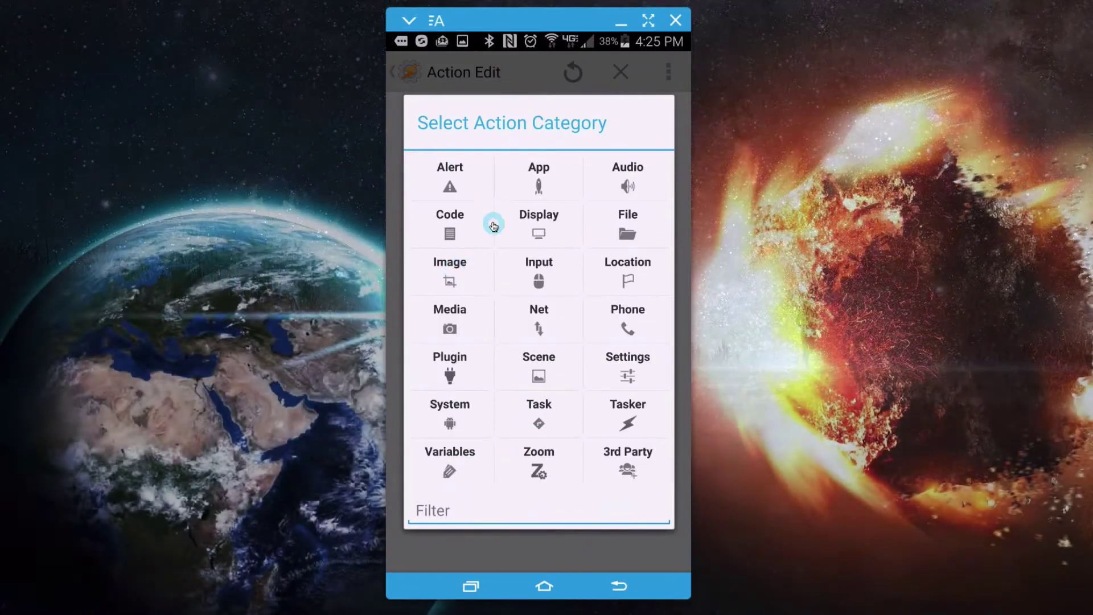
click(619, 586)
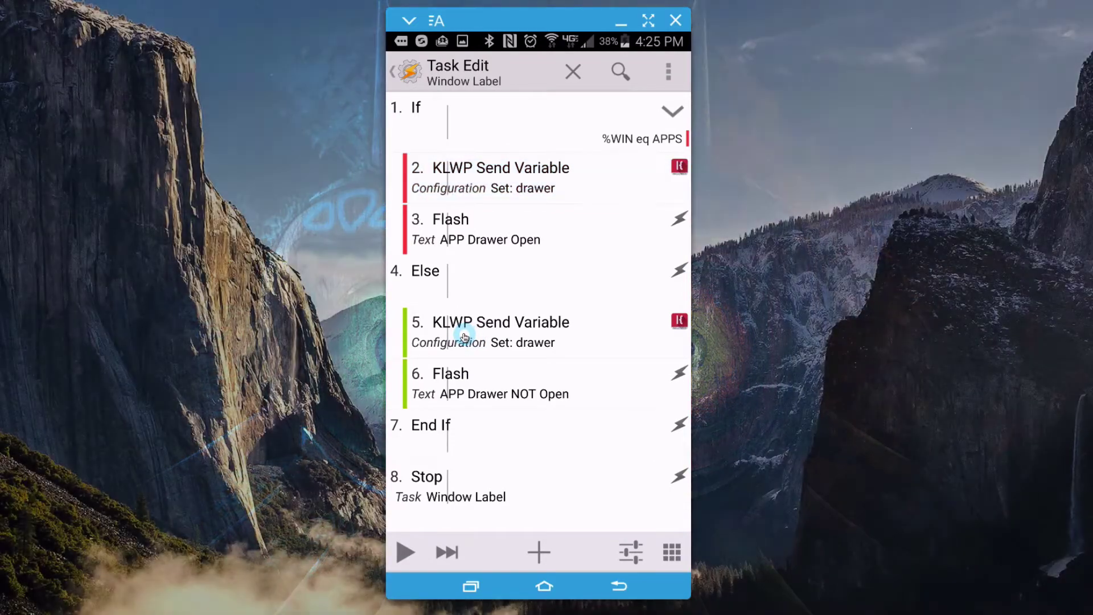
Examine the Tasker string and Kustom variable in the KLWP Send Variable action under Else, and return to the action list
click(465, 336)
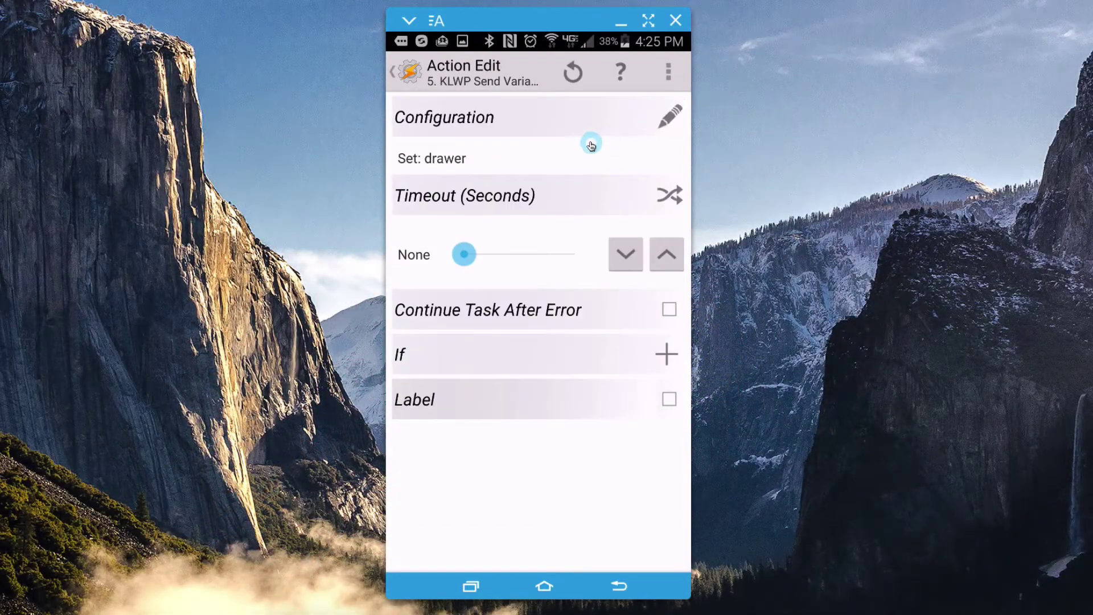
click(591, 145)
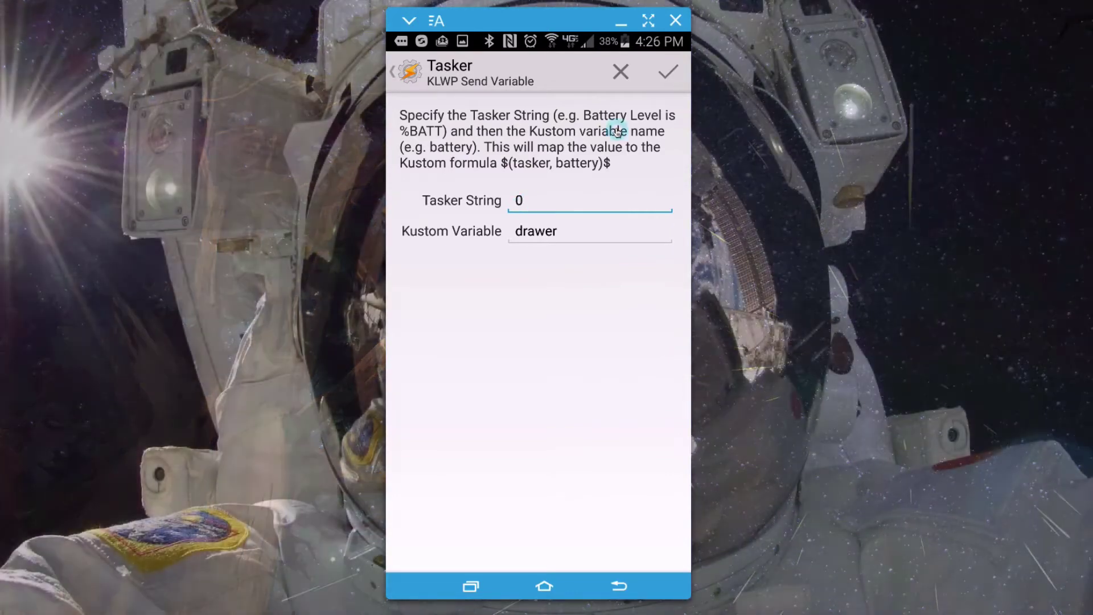
click(668, 72)
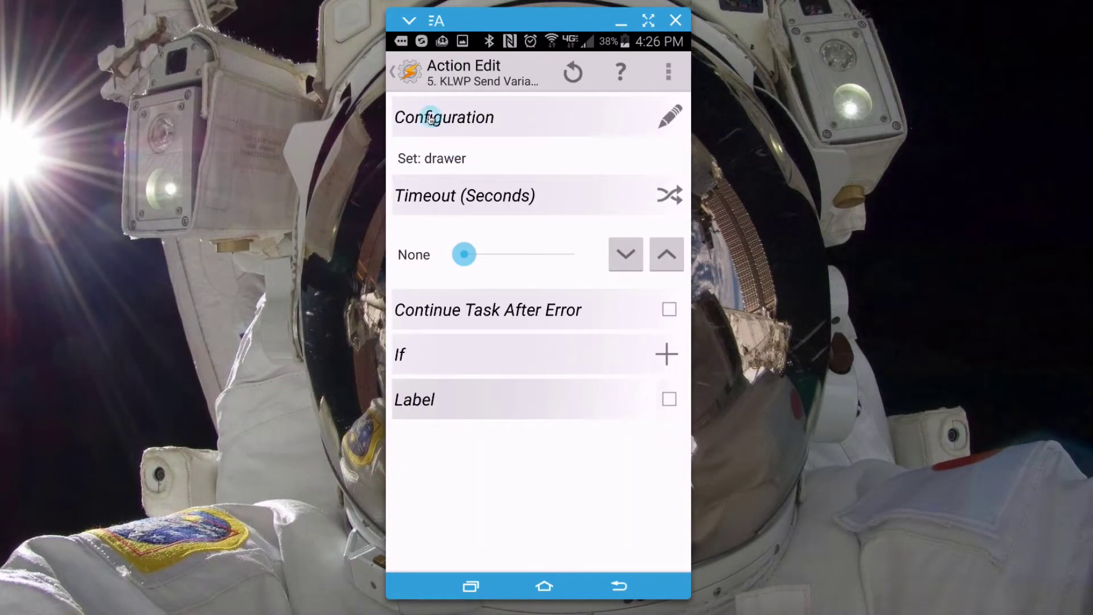
click(417, 79)
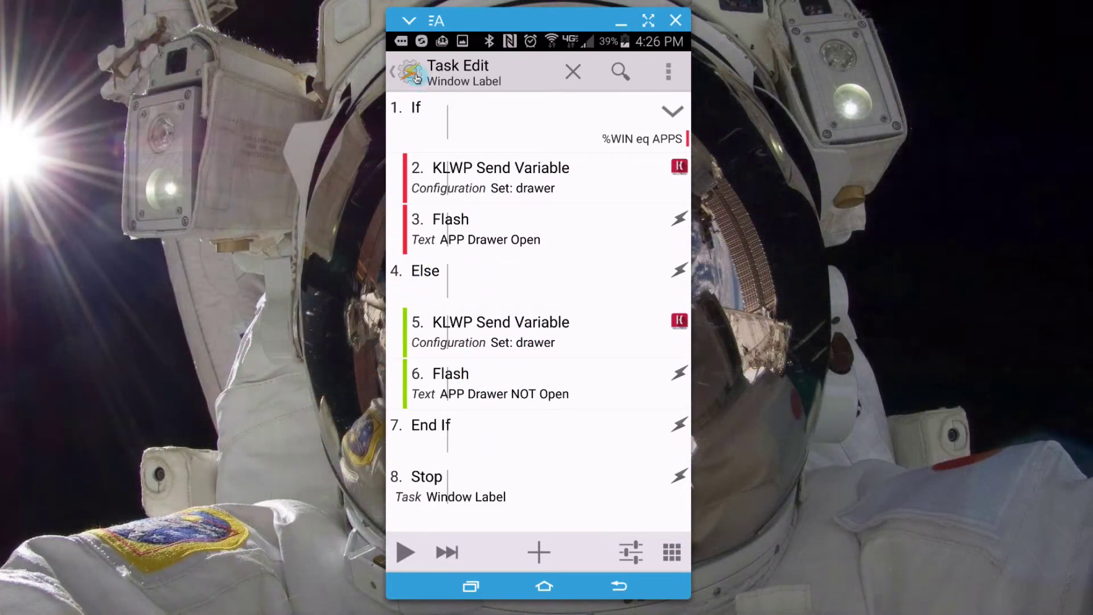
Apply the Tasker changes and test the profile on the home screen by opening and closing the app drawer
click(476, 85)
click(623, 77)
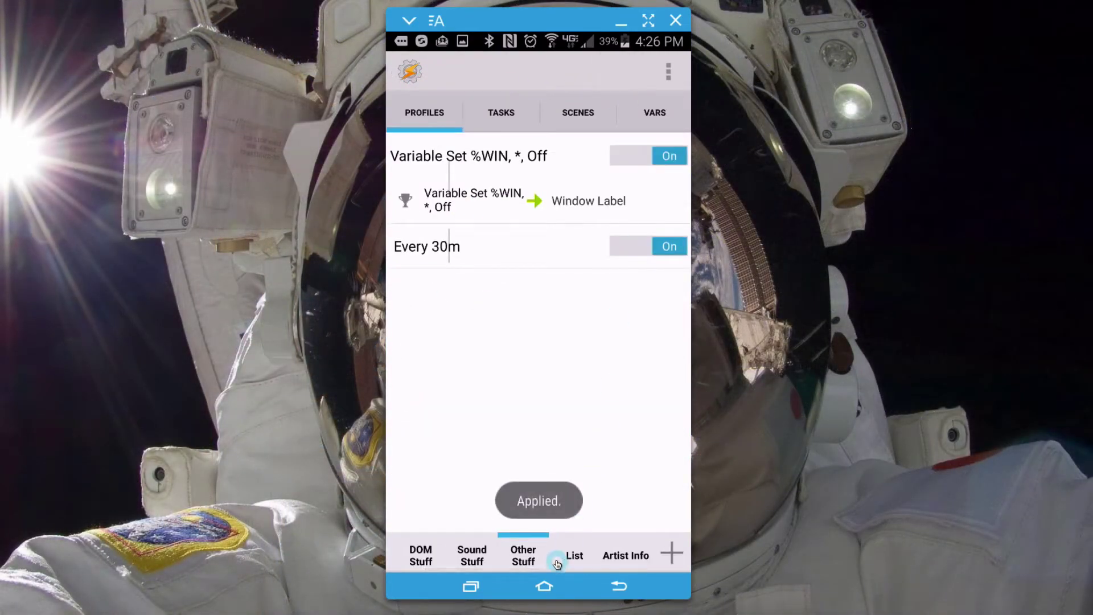
click(545, 586)
click(547, 587)
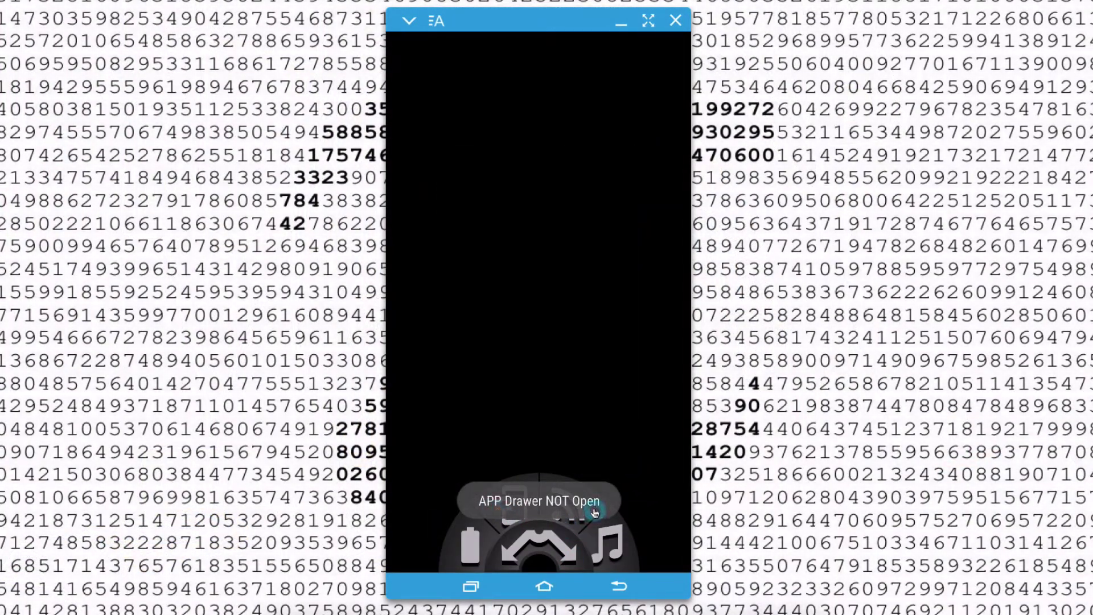
click(628, 147)
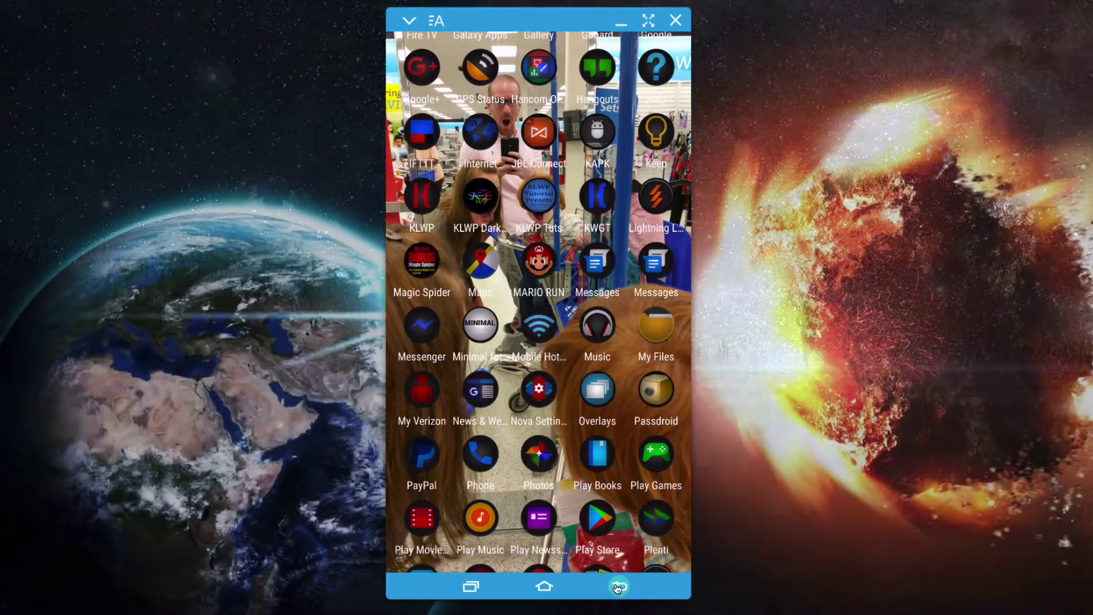
click(619, 587)
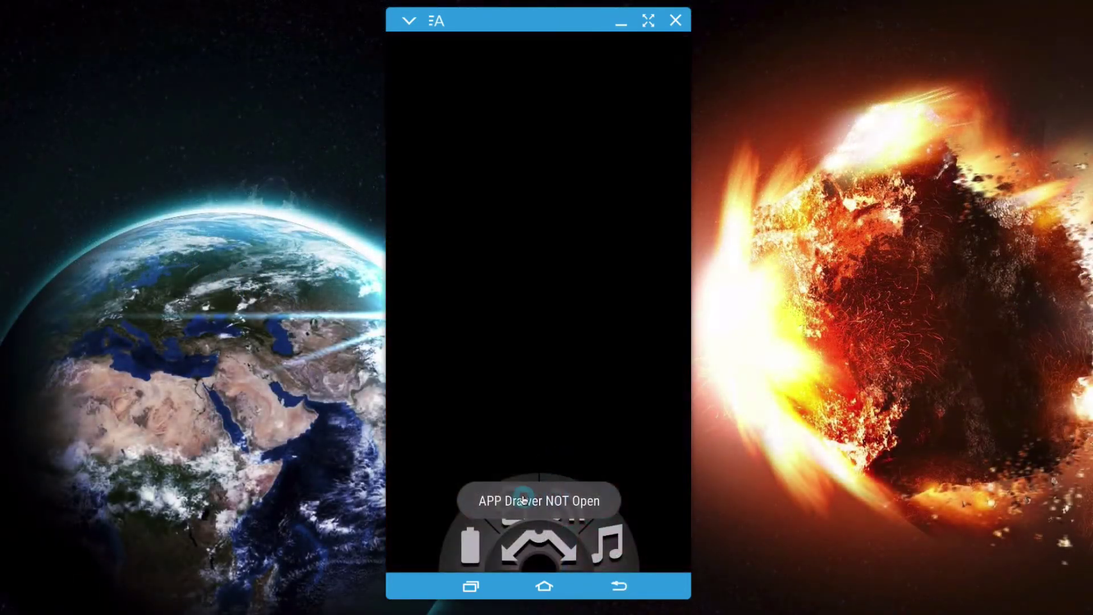
Switch to KLWP from the Theming folder in the home screen dock
drag(602, 509, 597, 508)
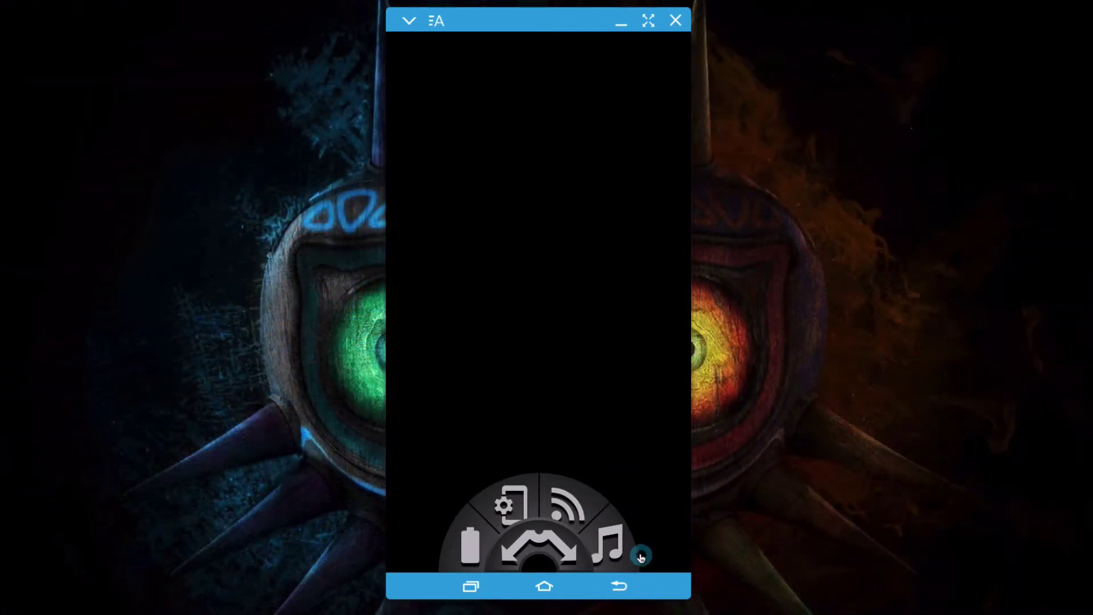
drag(641, 557, 601, 564)
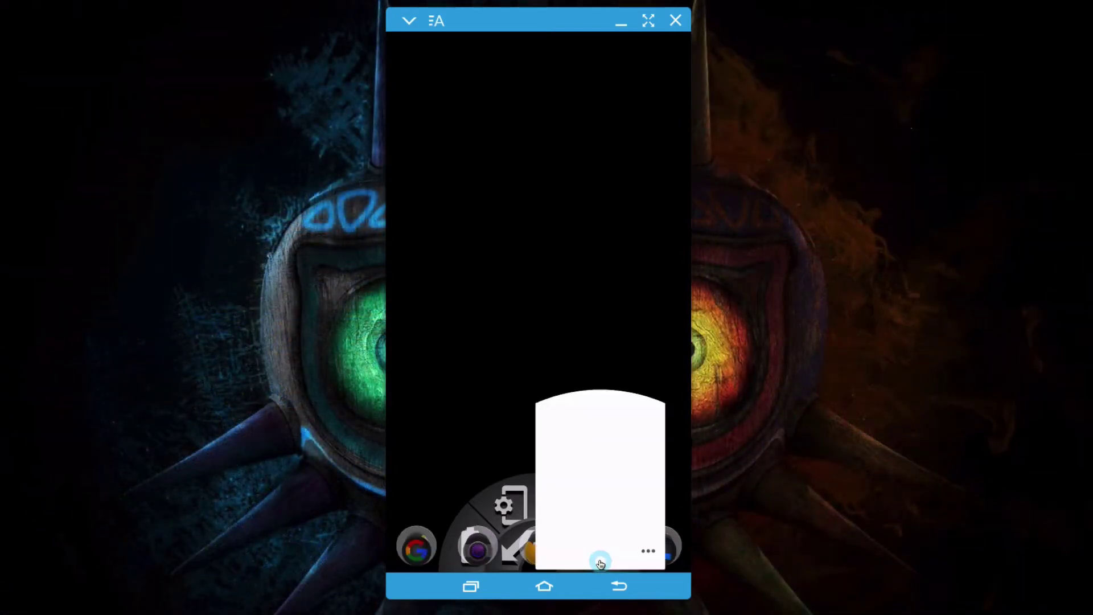
click(572, 412)
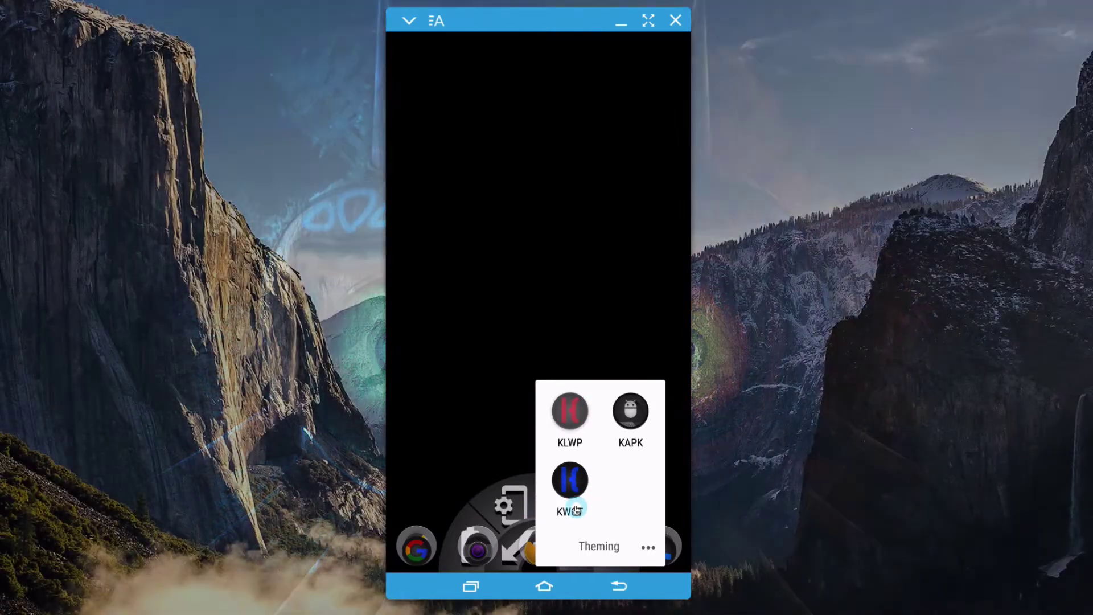
drag(576, 510, 575, 508)
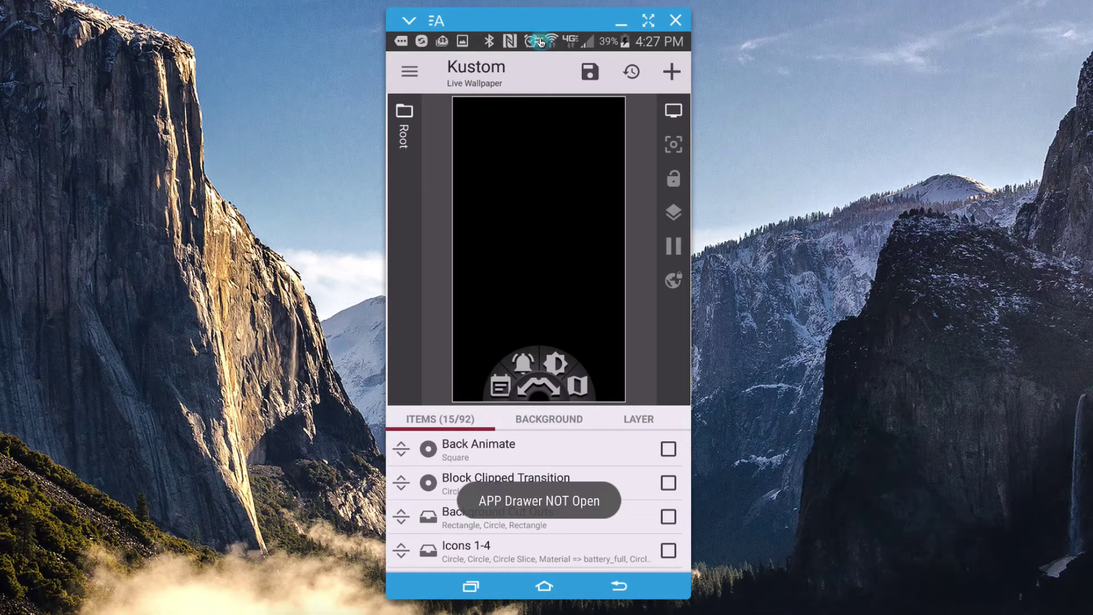
Switch to Tasker through its notification and open the Window Label task
drag(541, 42, 478, 553)
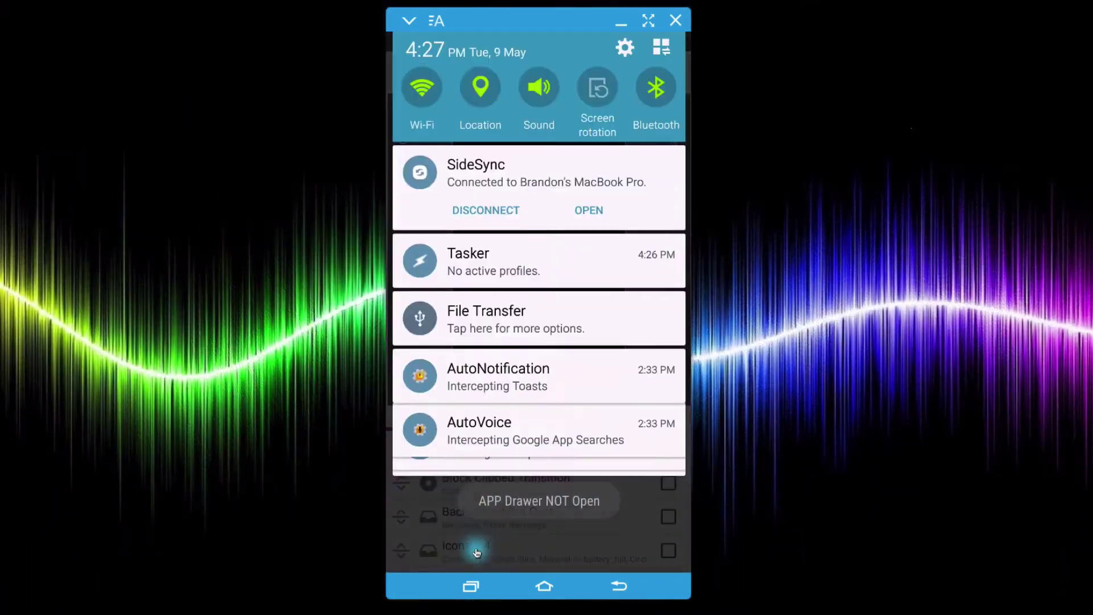
click(504, 278)
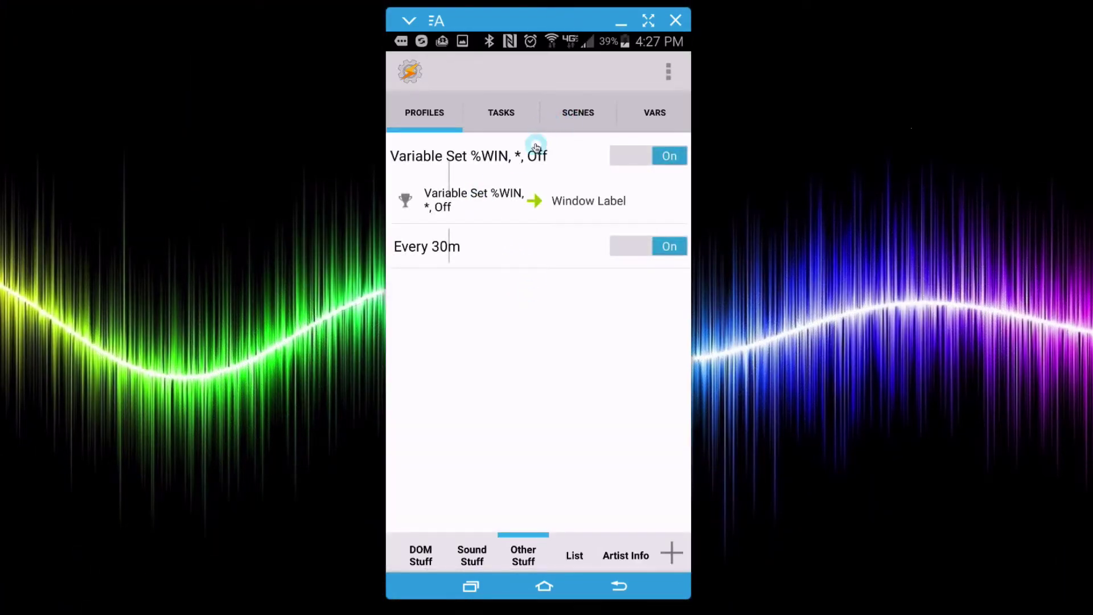
click(564, 205)
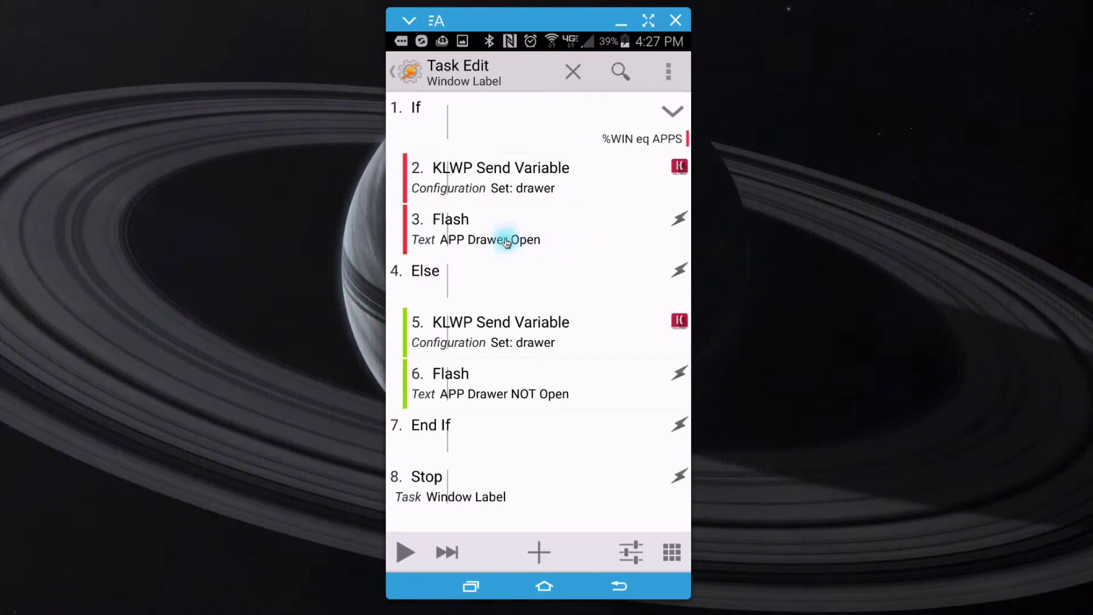
Disable both Flash actions in the Window Label task and apply the changes
drag(507, 242, 505, 252)
click(498, 408)
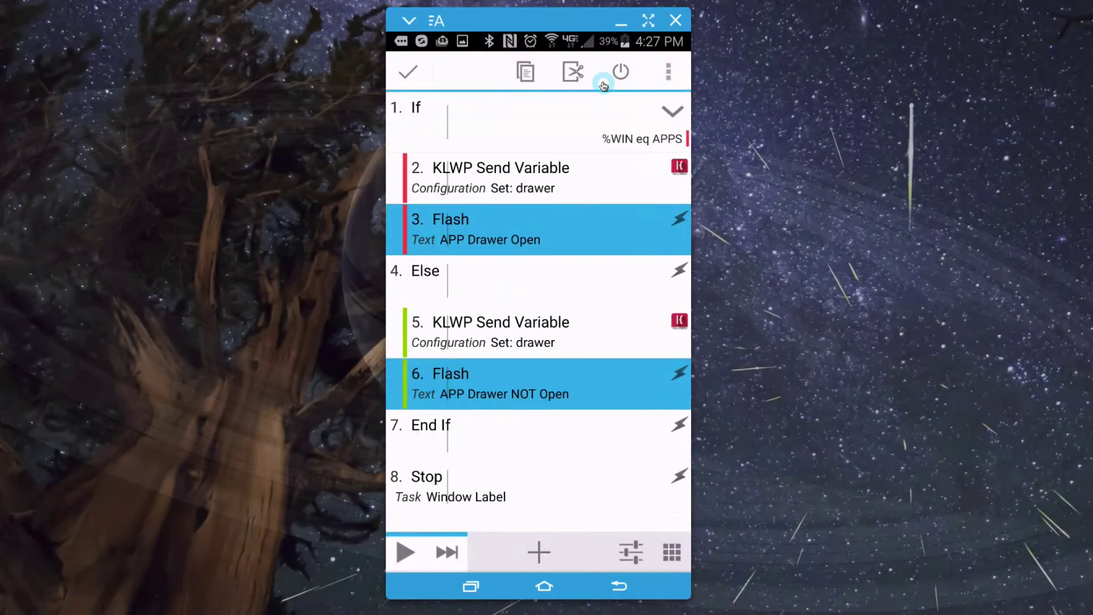
click(622, 73)
click(480, 219)
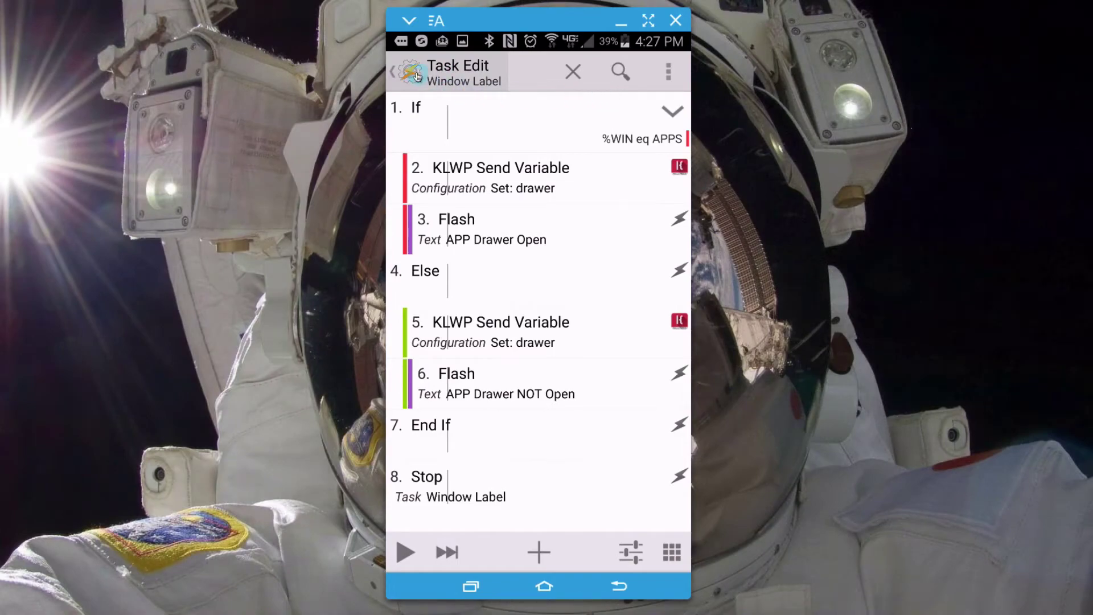
click(418, 77)
click(621, 71)
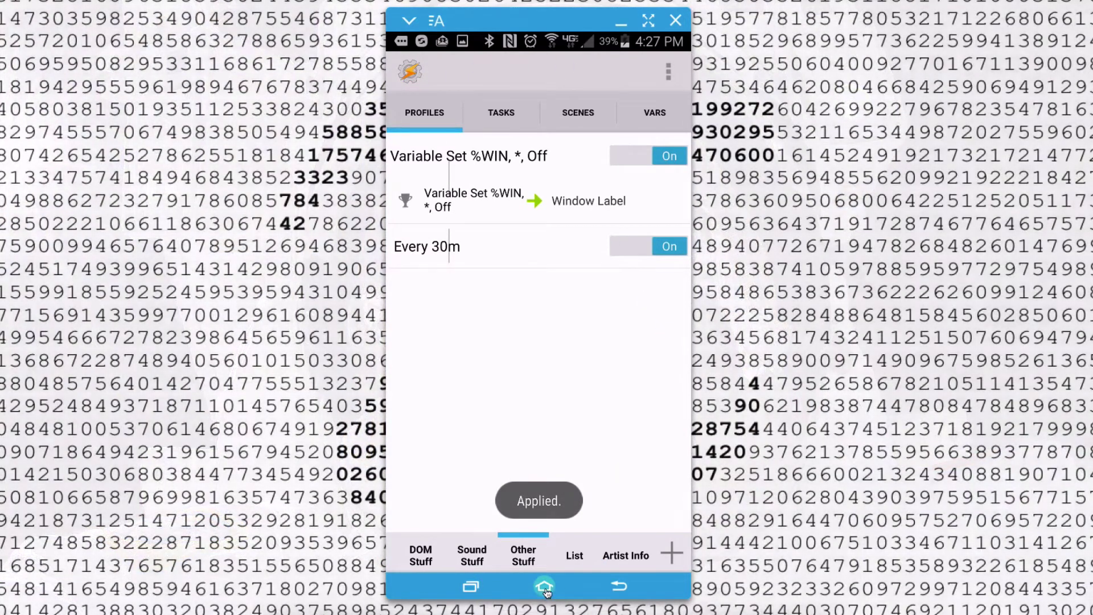
Return to the home screen and open KLWP from the dock's Theming folder
click(545, 586)
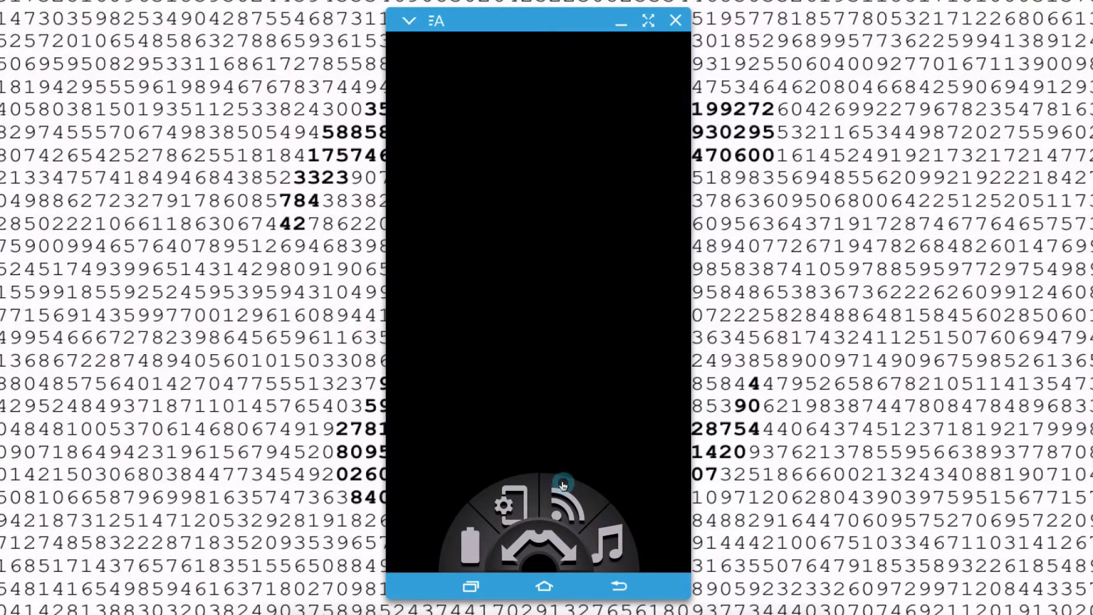
drag(563, 484, 609, 468)
drag(637, 572, 626, 533)
click(600, 547)
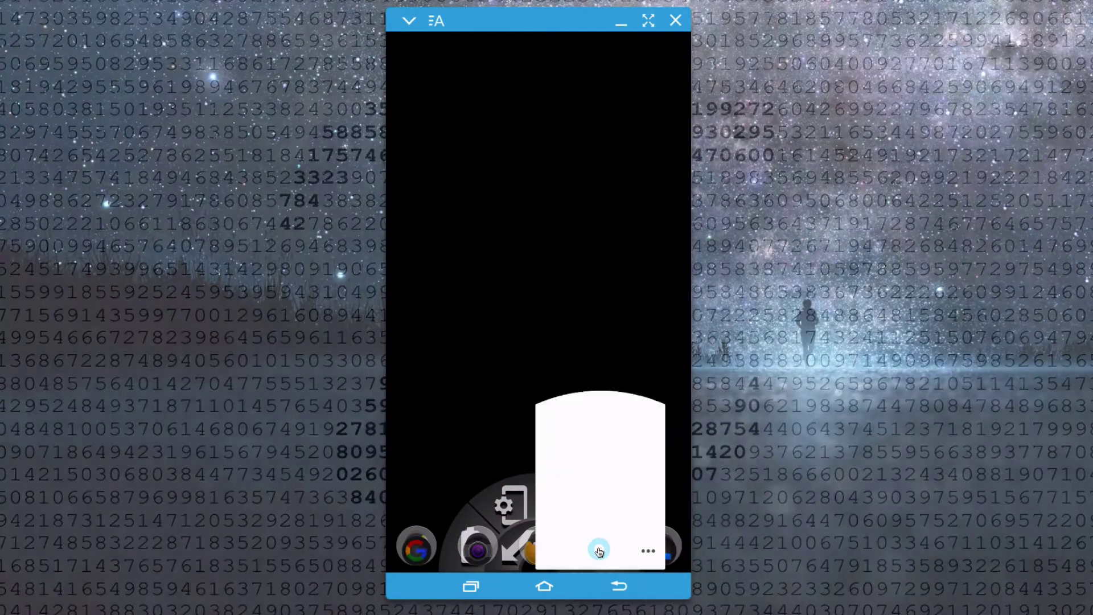
click(577, 416)
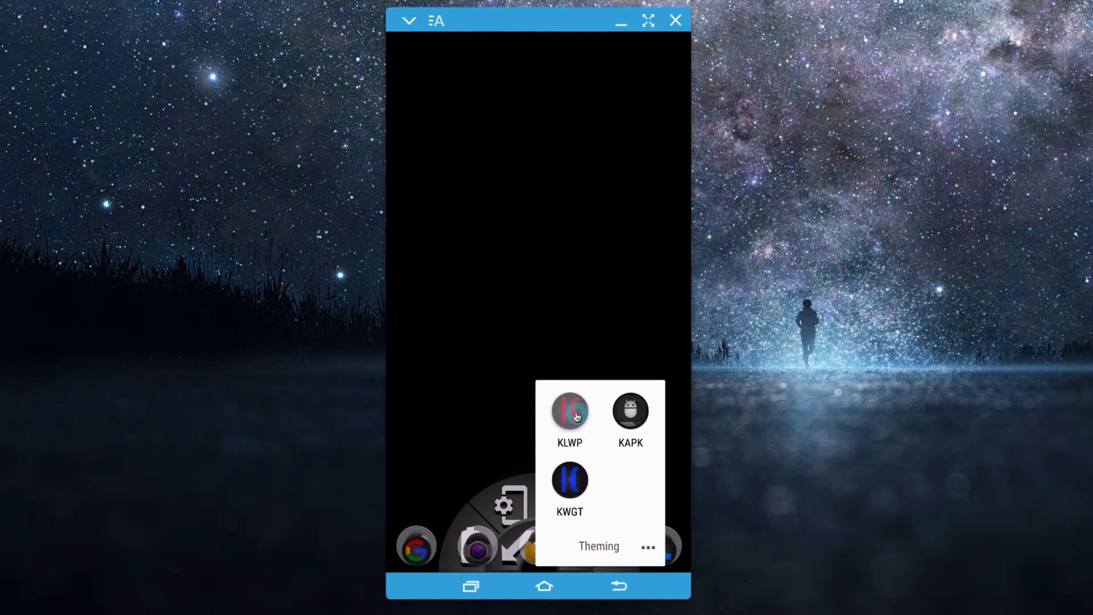
drag(577, 416, 577, 415)
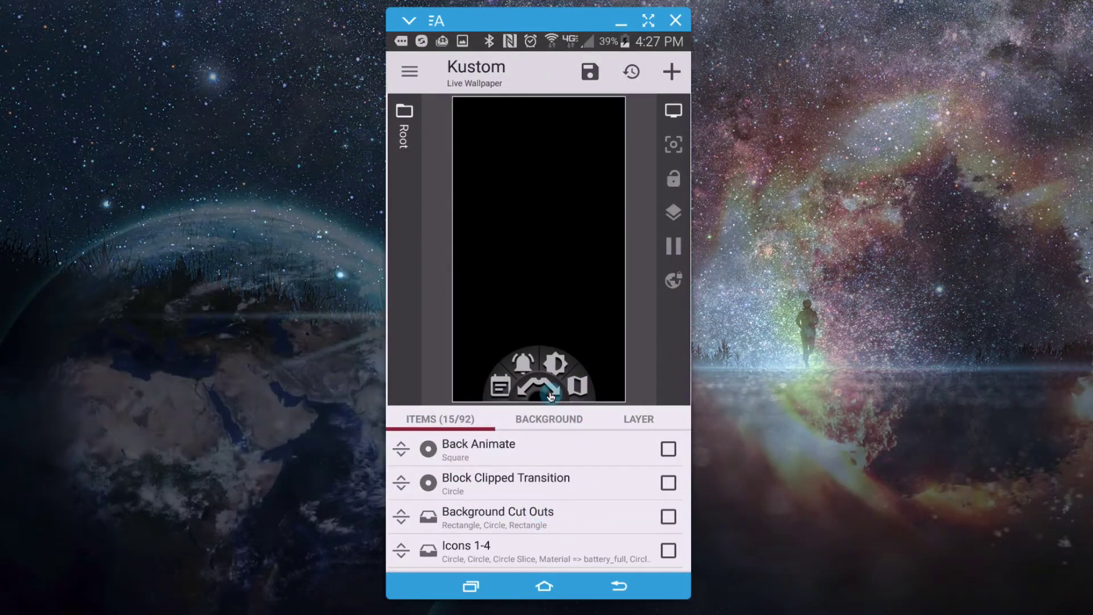
Open the Tasker App Drawer shape from the wallpaper's root items
click(559, 397)
click(559, 396)
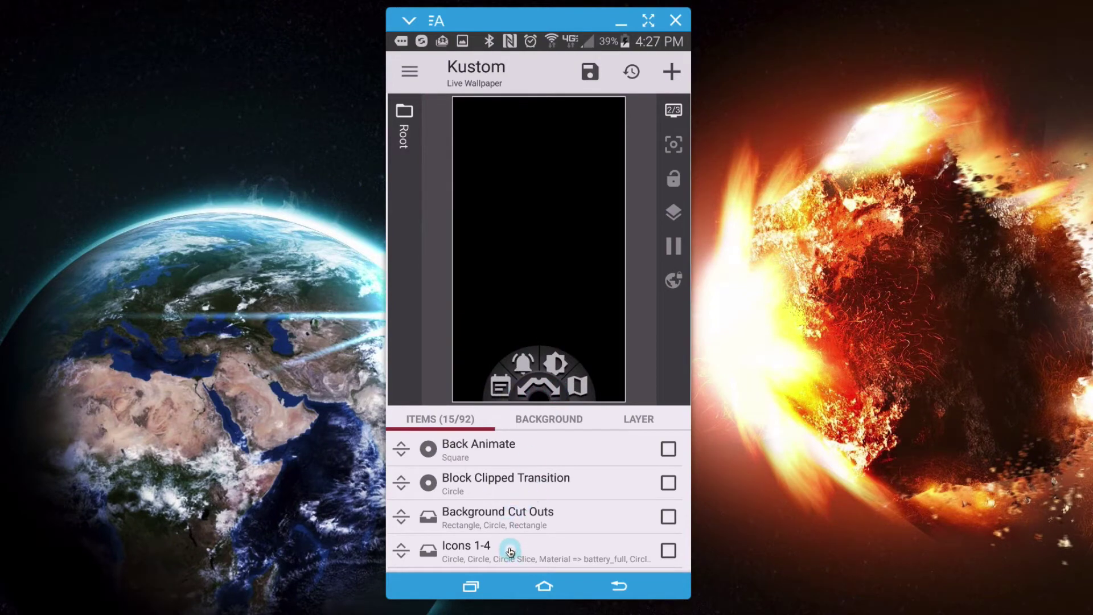
drag(520, 554, 517, 464)
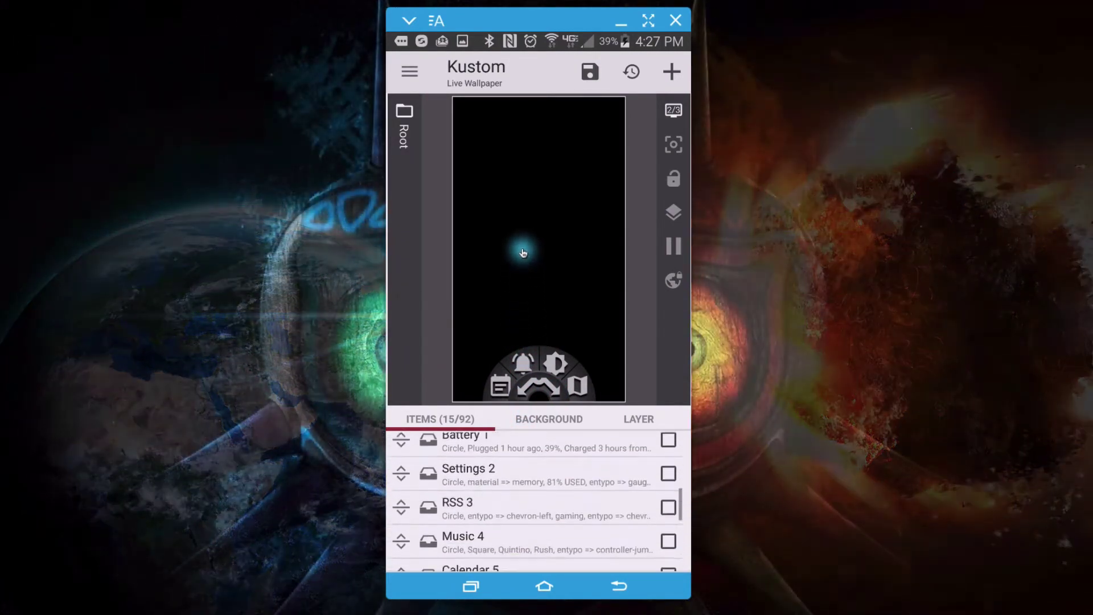
scroll(495, 529, down, 5)
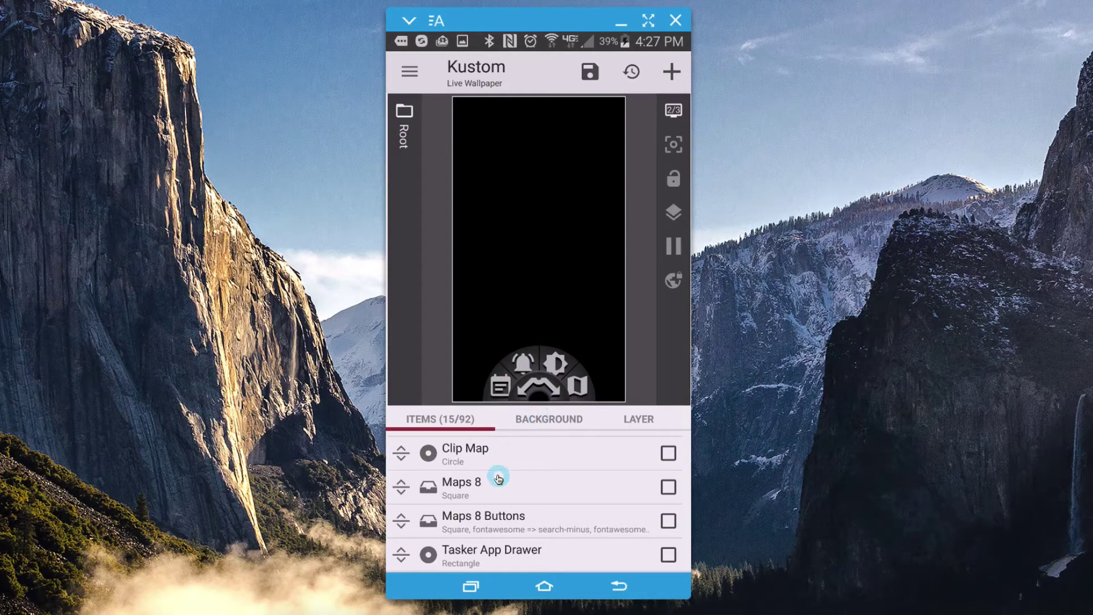
click(502, 552)
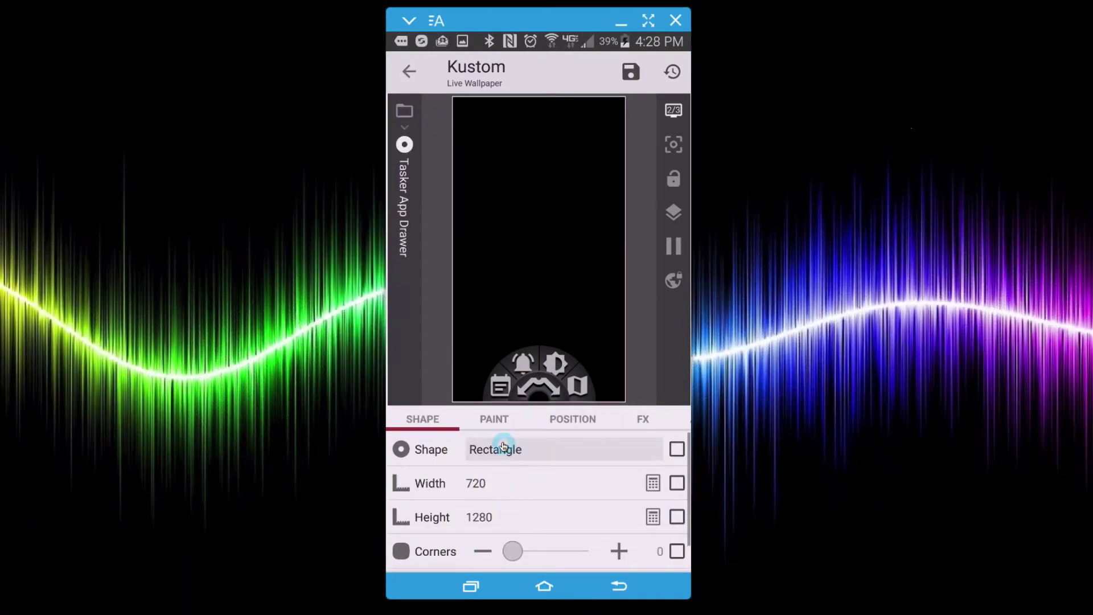
Examine the width and height formulas of the Tasker App Drawer rectangle
click(653, 483)
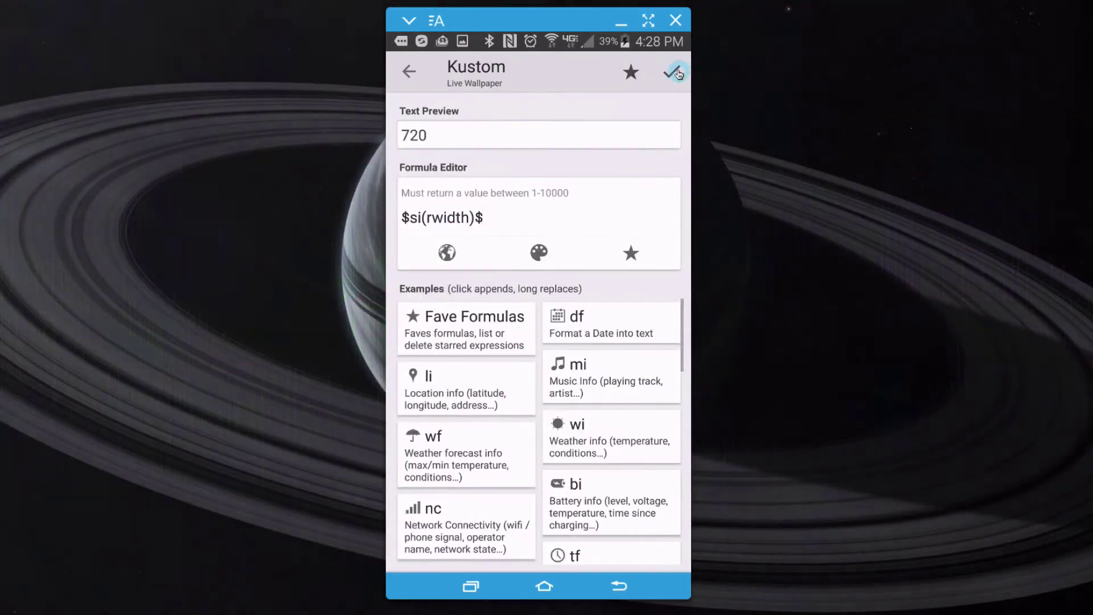
click(650, 532)
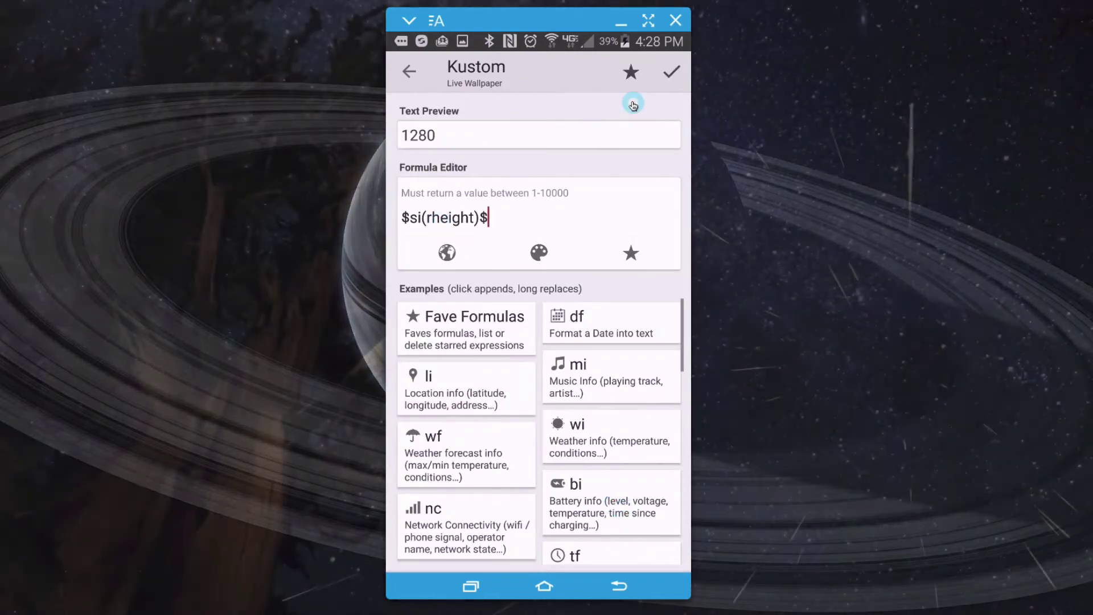
click(672, 72)
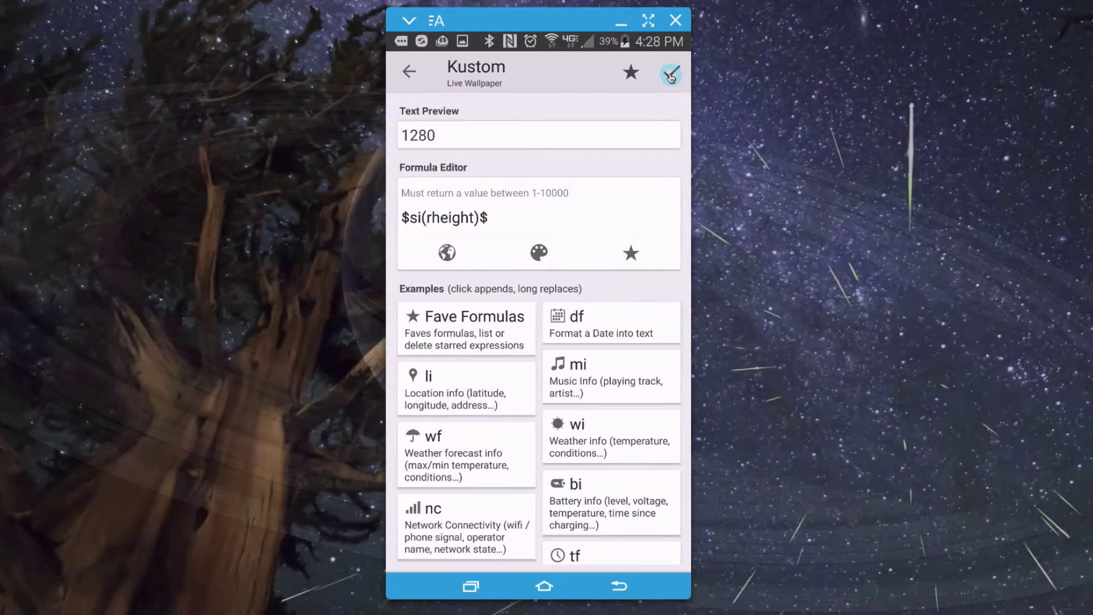
Examine the texture, bitmap and mode settings in the Tasker App Drawer shape's effects
click(641, 429)
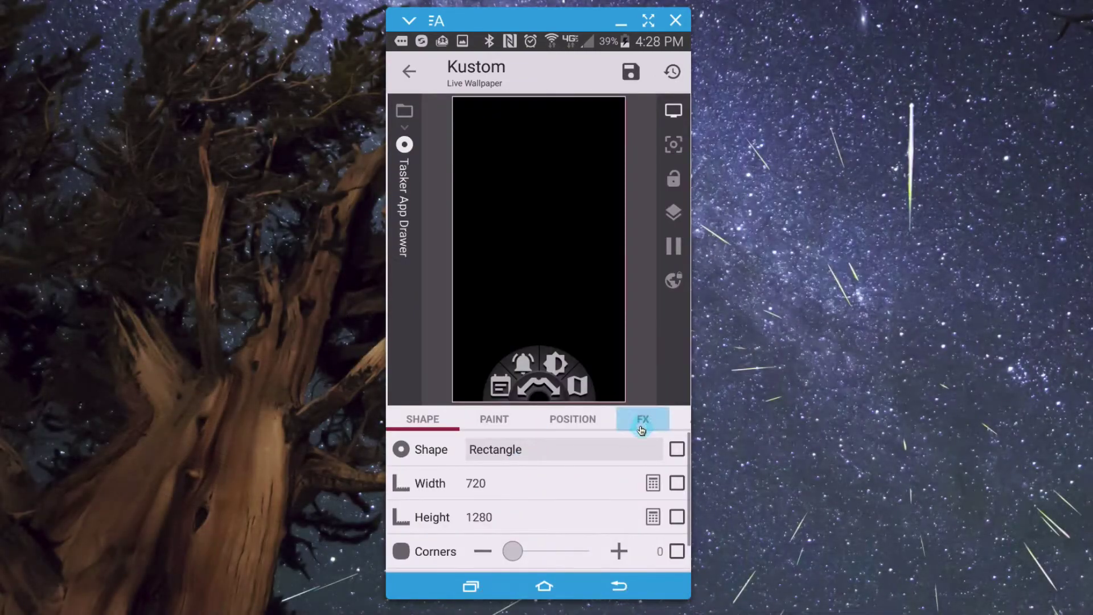
click(431, 450)
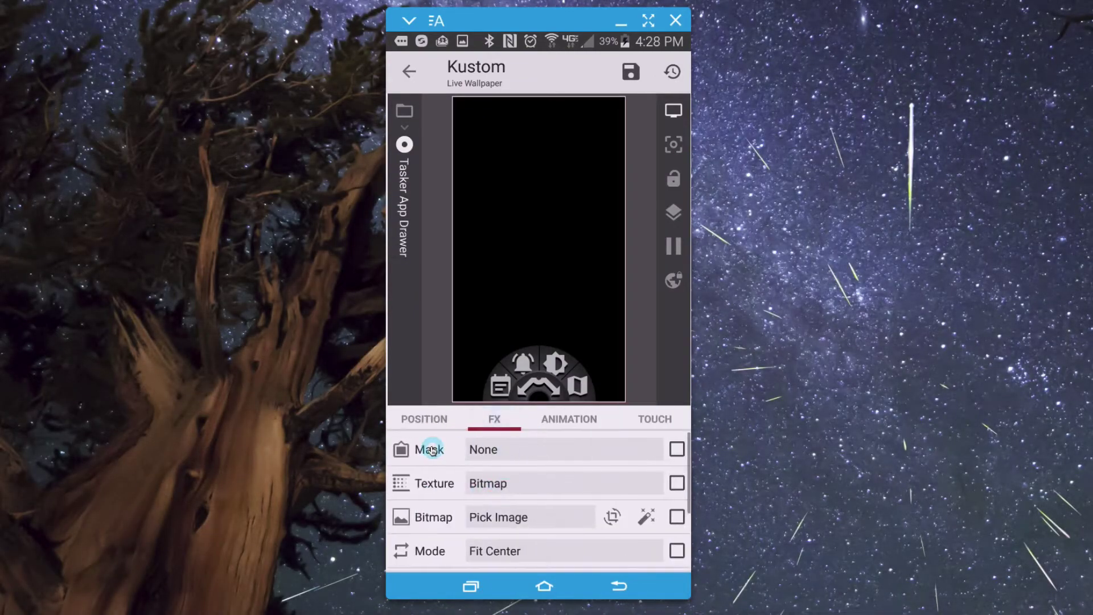
click(513, 488)
click(461, 433)
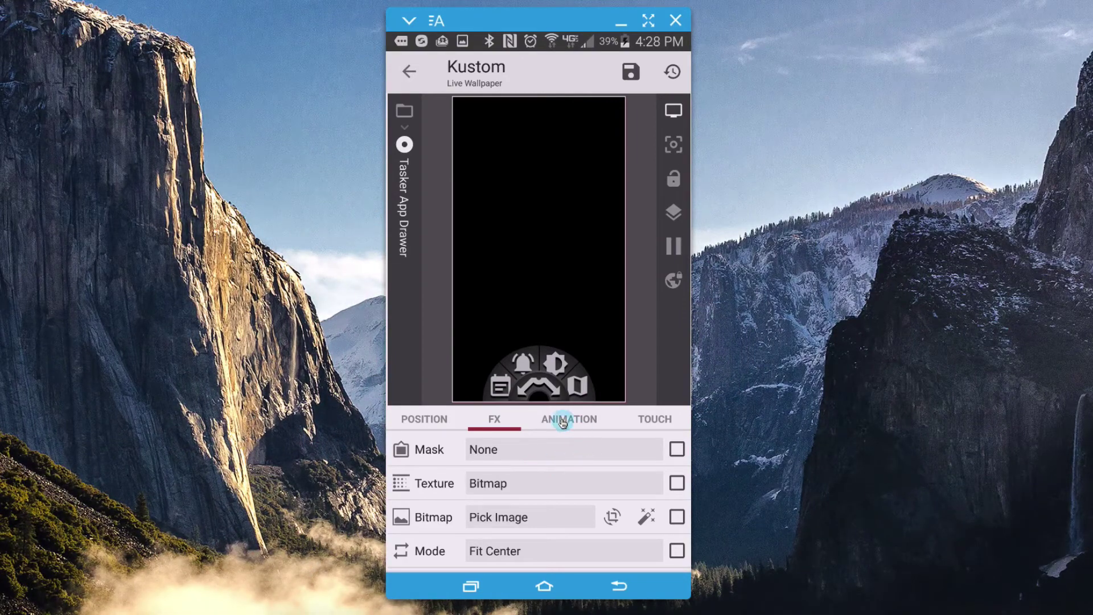
Open the switch formula of the Tasker App Drawer shape's Fade In animation
click(563, 422)
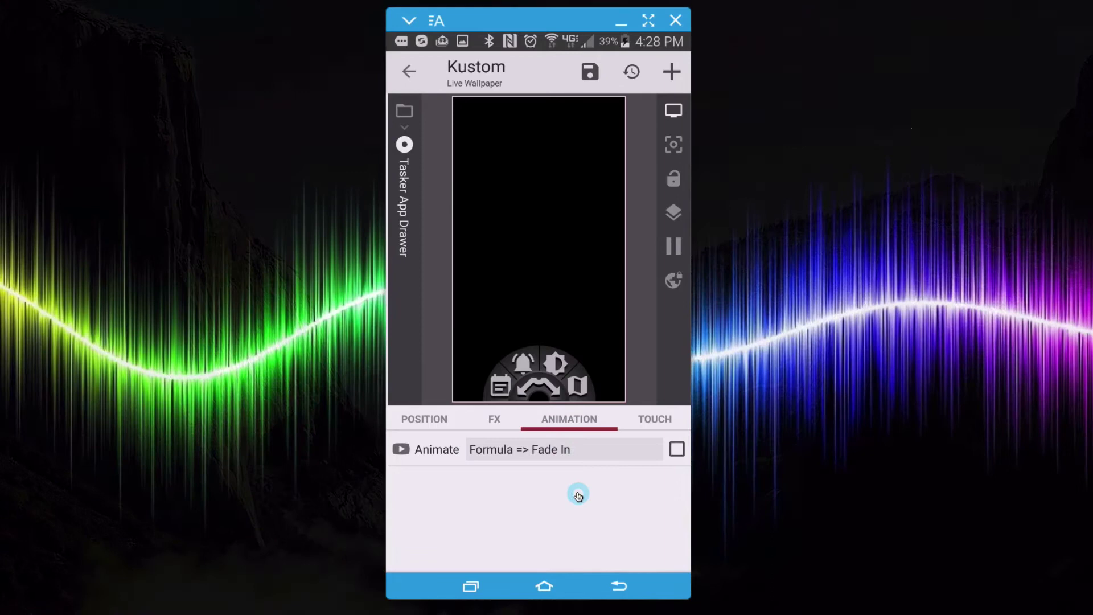
click(557, 455)
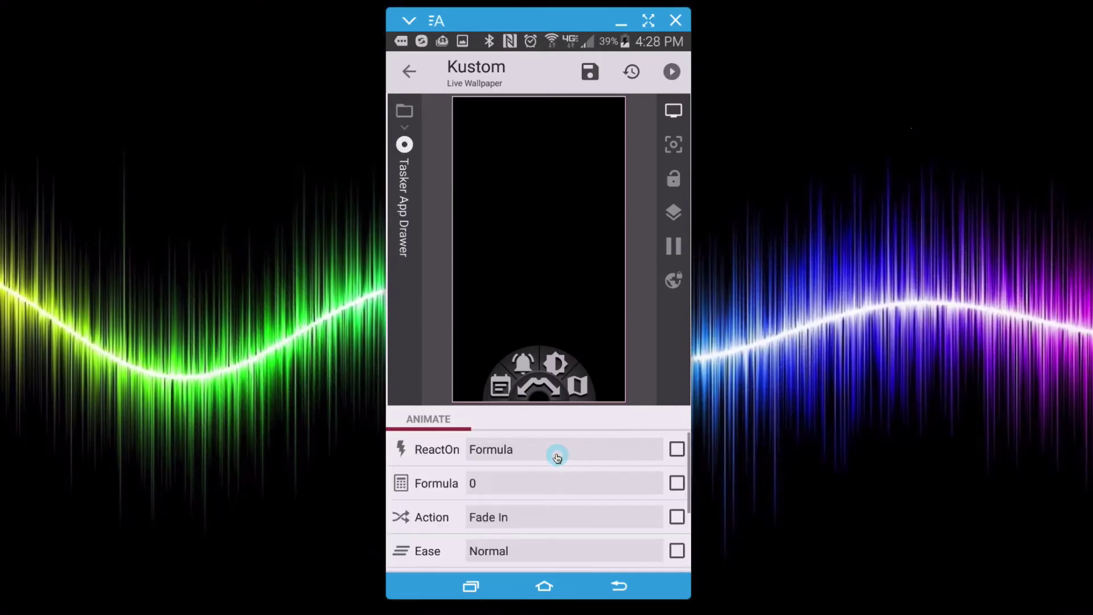
click(497, 485)
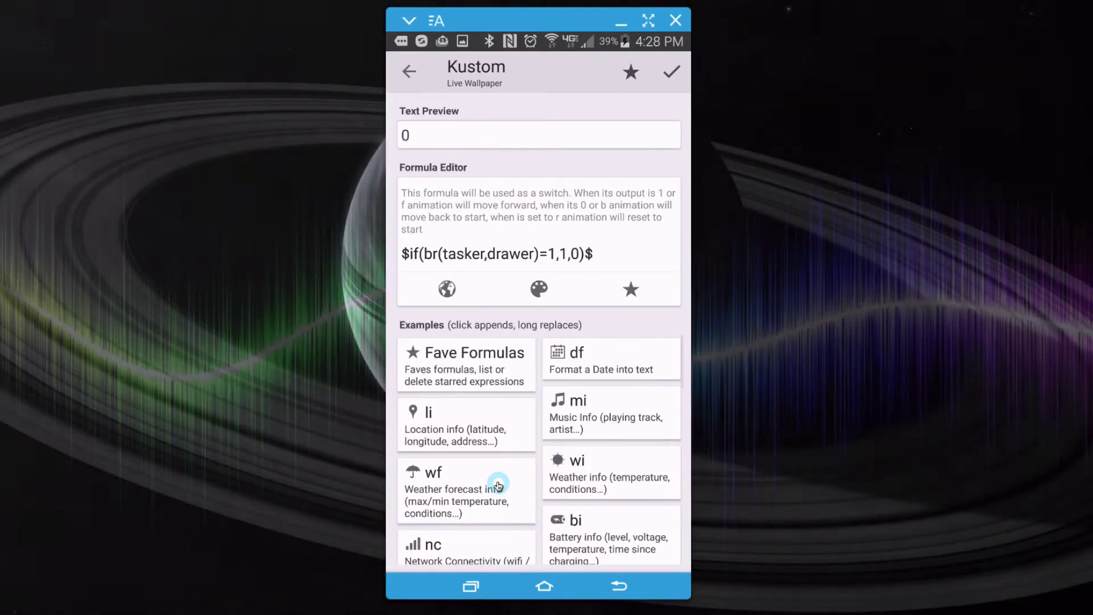
Look up the example formulas for the br (Broadcast Receiver) function that reads Tasker variables
click(409, 253)
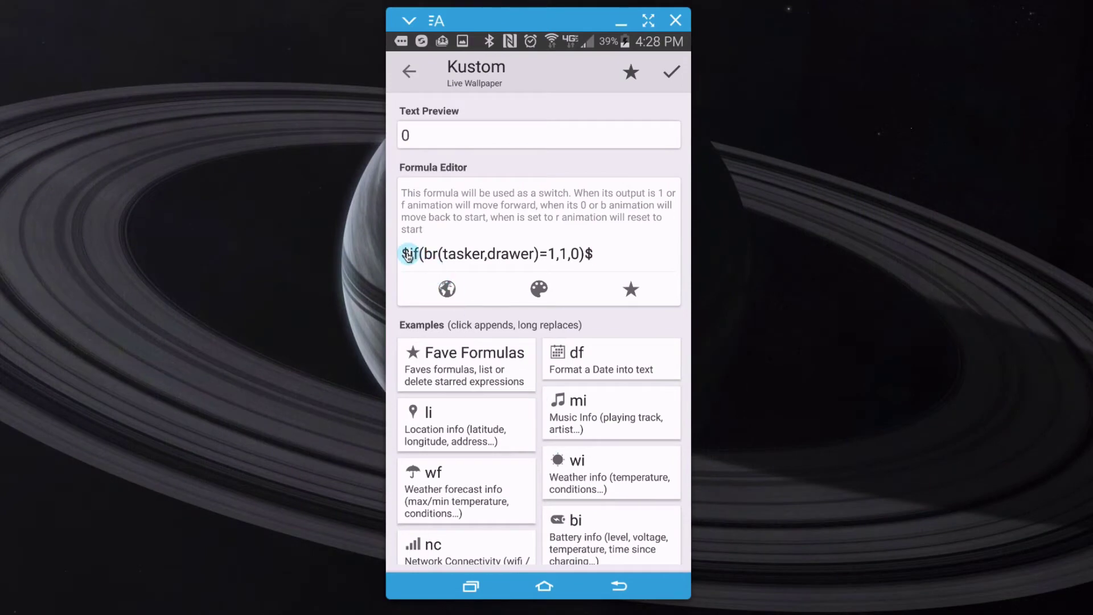
click(437, 251)
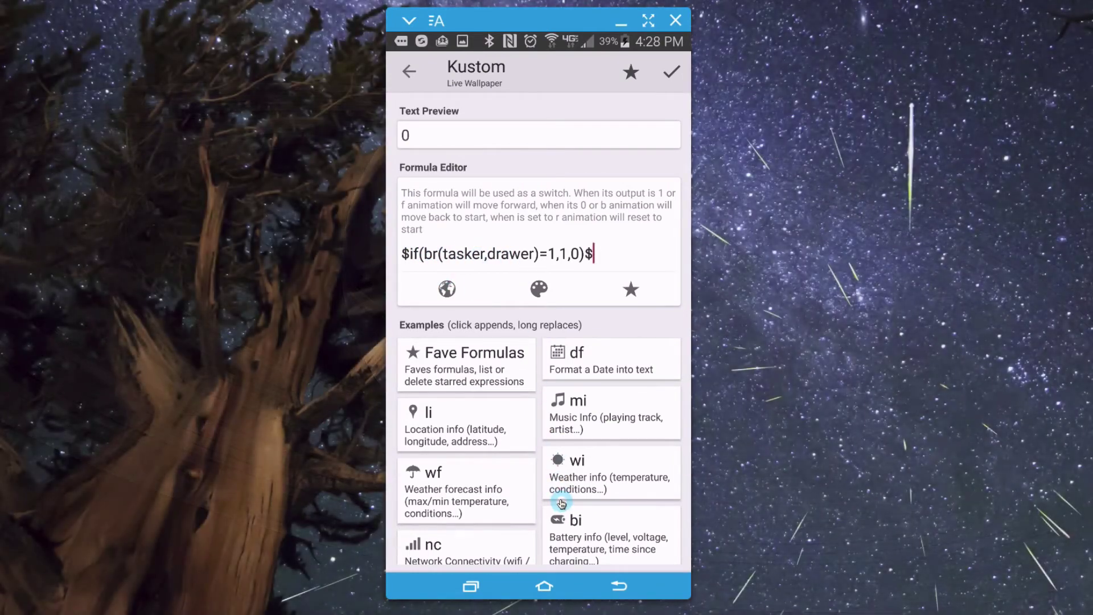
scroll(561, 507, down, 10)
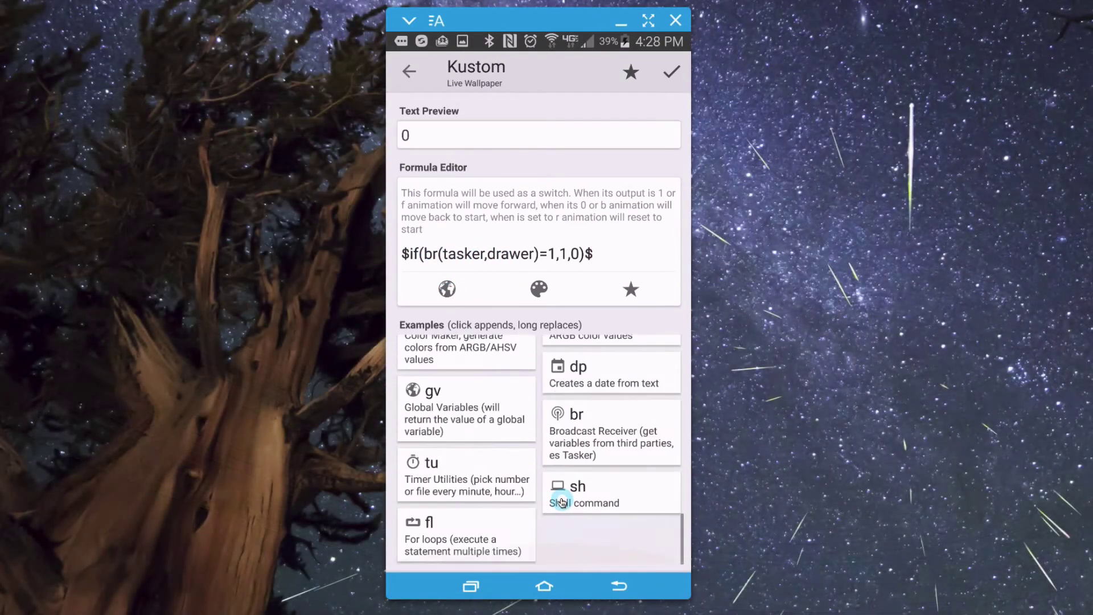
click(598, 449)
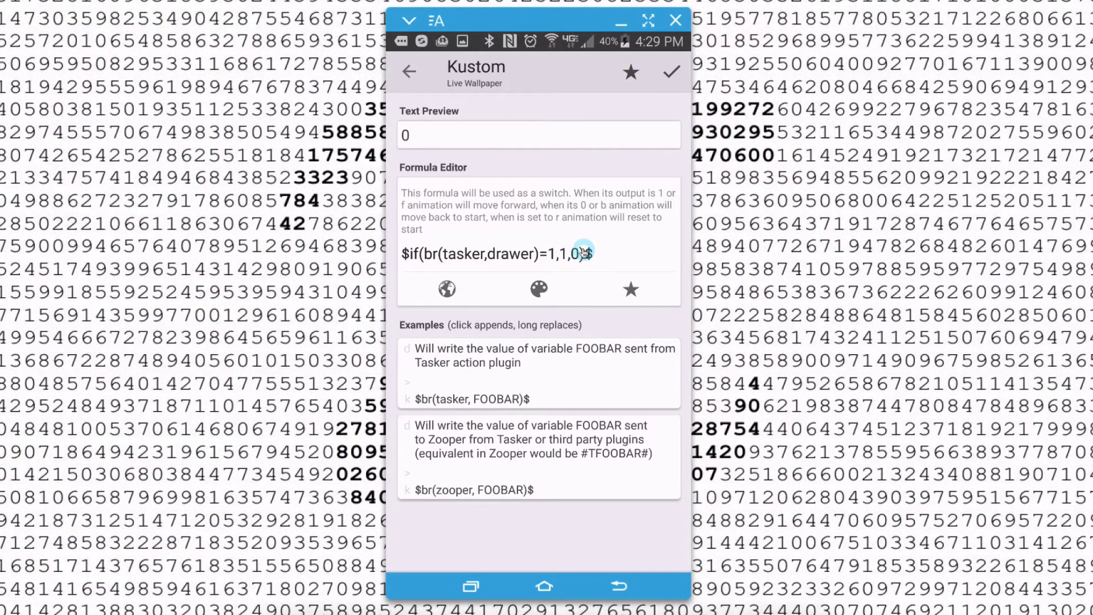
Set the else value of the animation's if formula to b
click(584, 251)
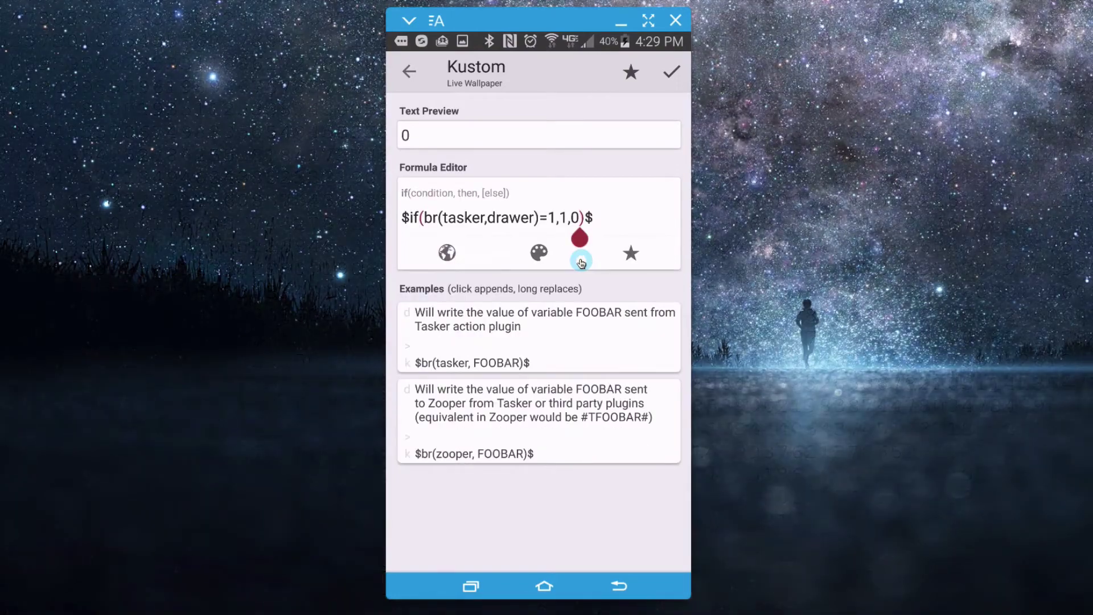
key(BackSpace)
text(b)
click(565, 221)
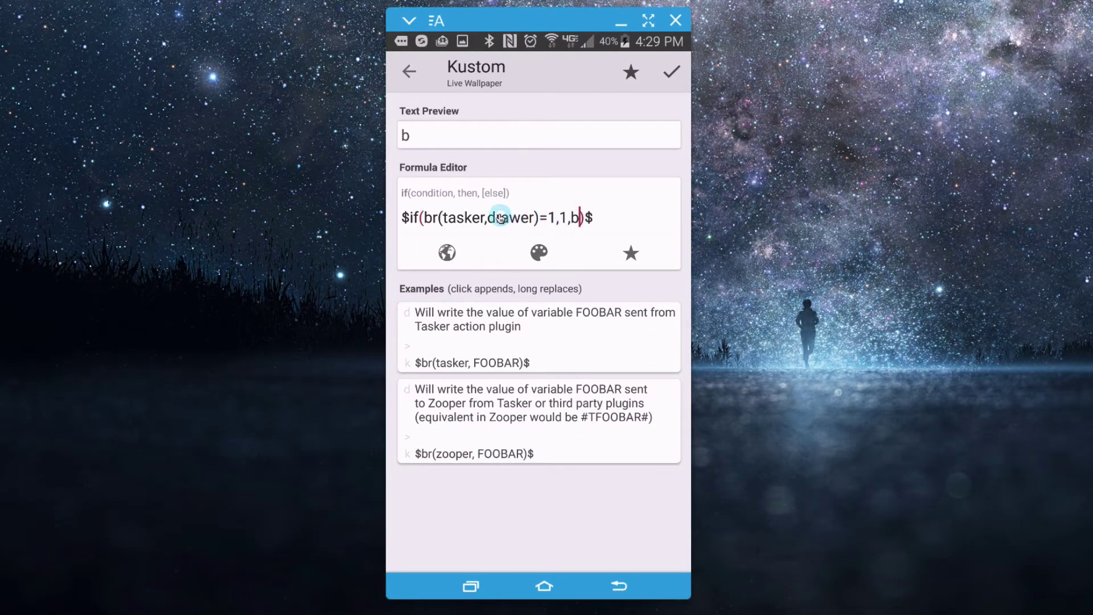
click(576, 224)
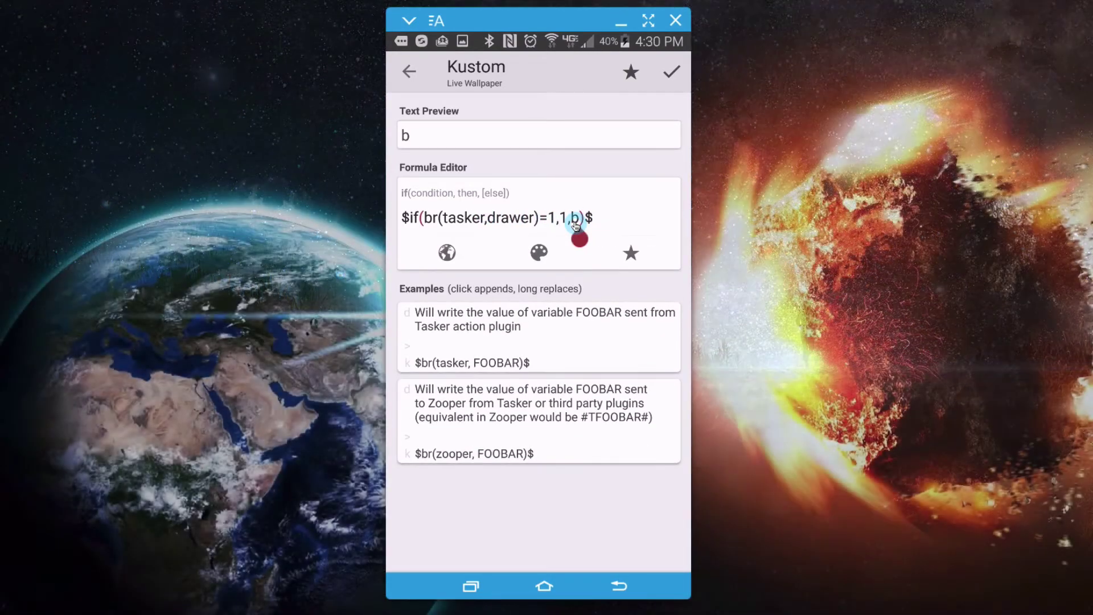
Set the then value to f so the animation formula reads $if(br(tasker,drawer)=1,f,b)$
click(405, 220)
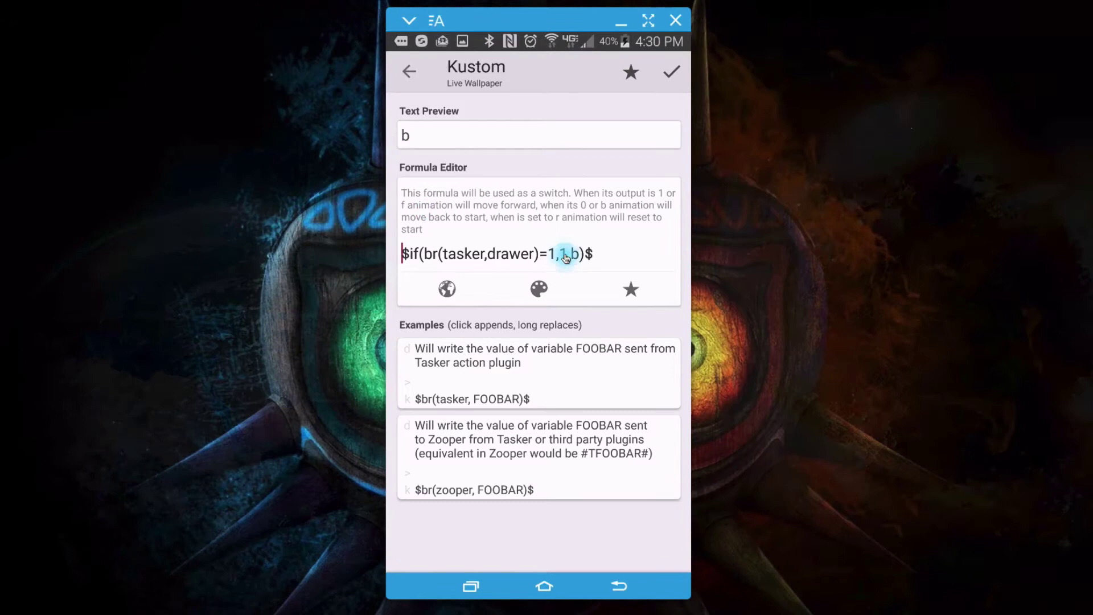
click(565, 253)
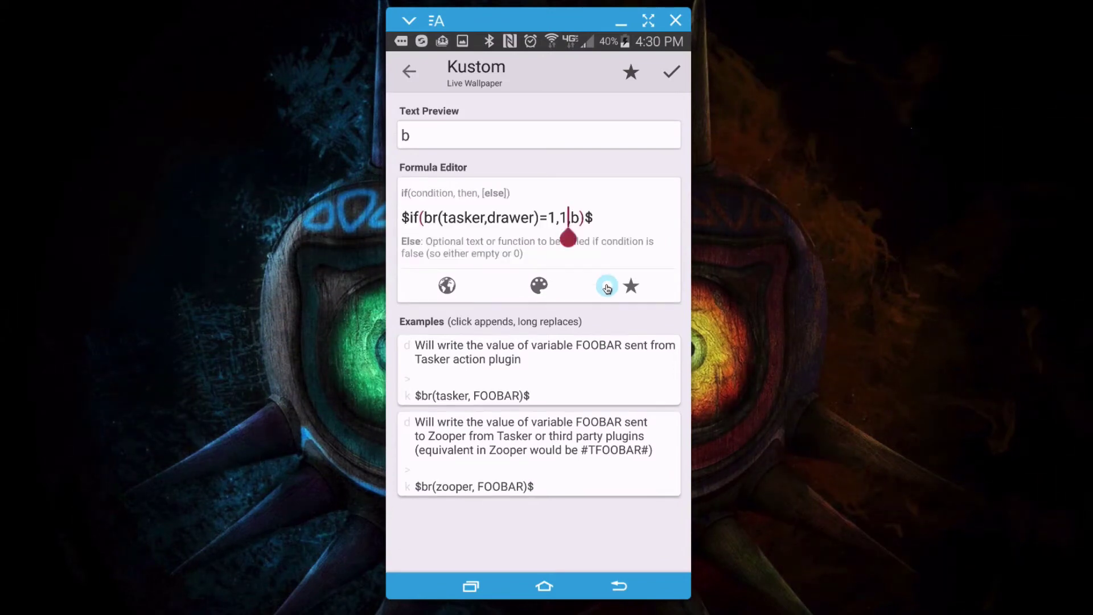
key(BackSpace)
text(f)
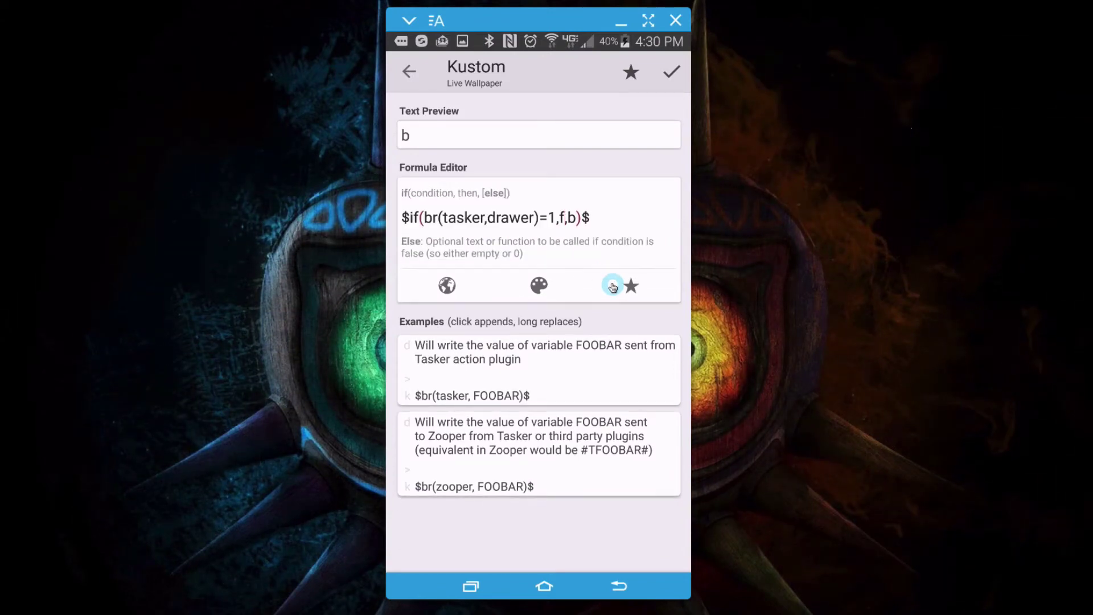
click(419, 230)
click(407, 226)
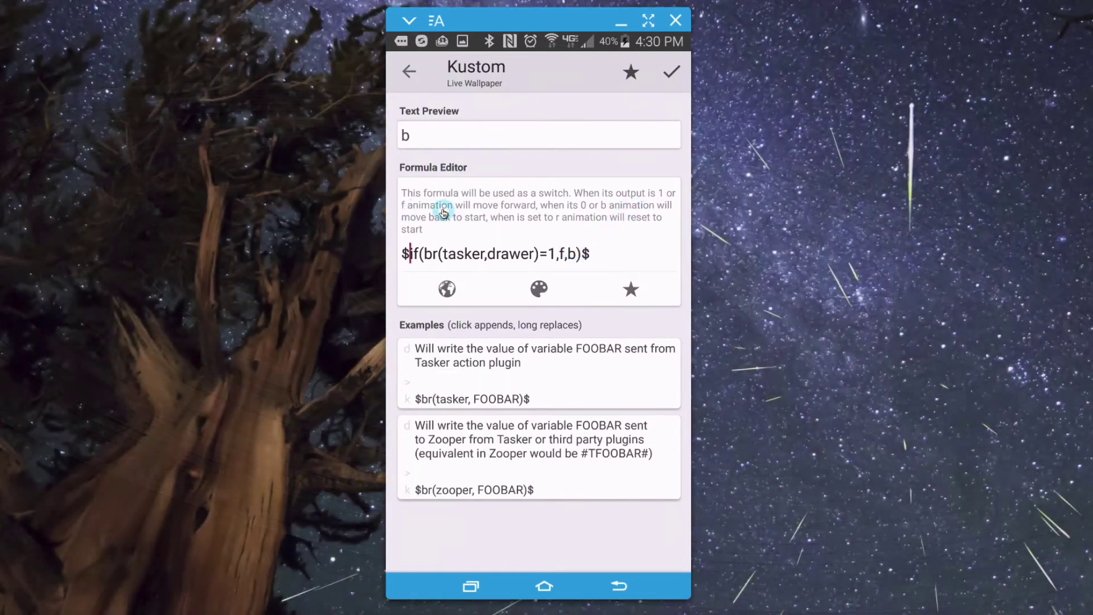
Accept the edited animation formula and save the wallpaper
click(565, 254)
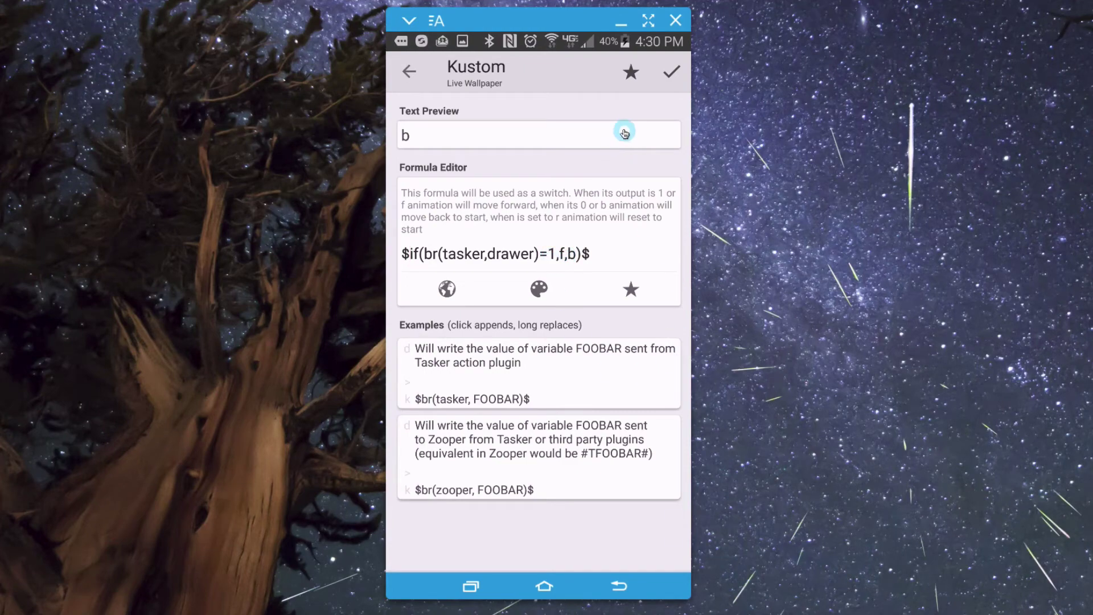
right_click(643, 175)
click(679, 76)
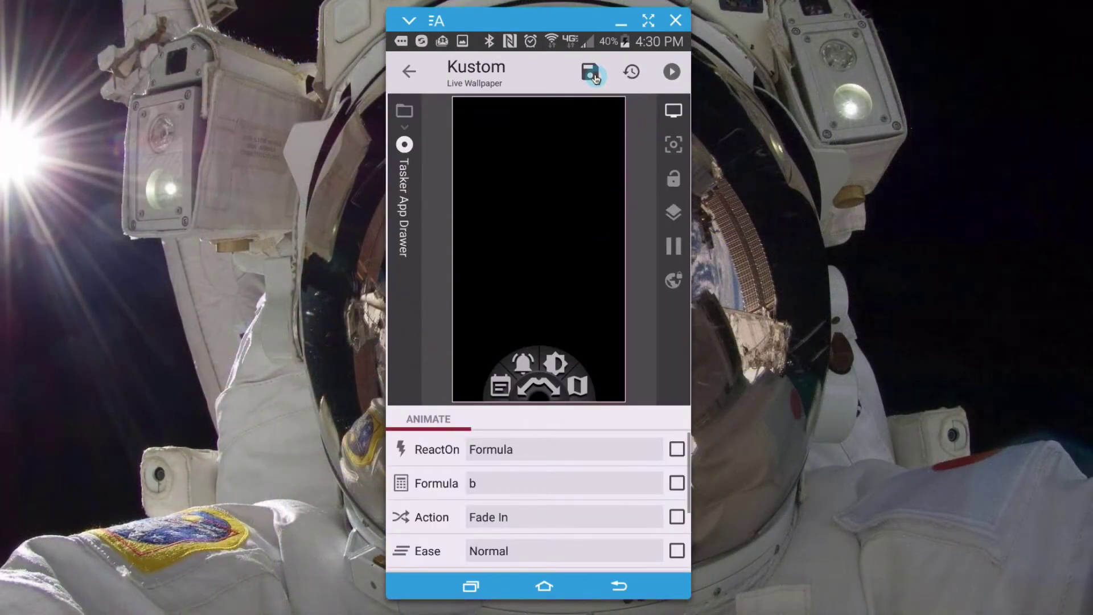
click(592, 74)
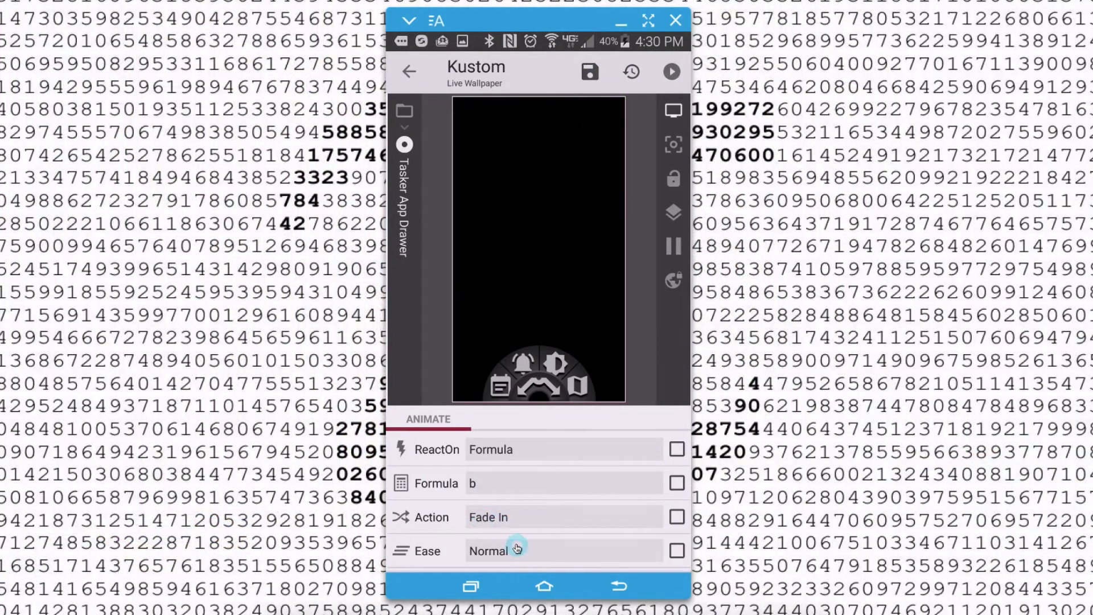
Review the Fade In animation's action, ease, duration, amount and delay settings, and save the wallpaper again
drag(516, 546, 530, 478)
drag(514, 525, 522, 457)
scroll(523, 457, down, 1)
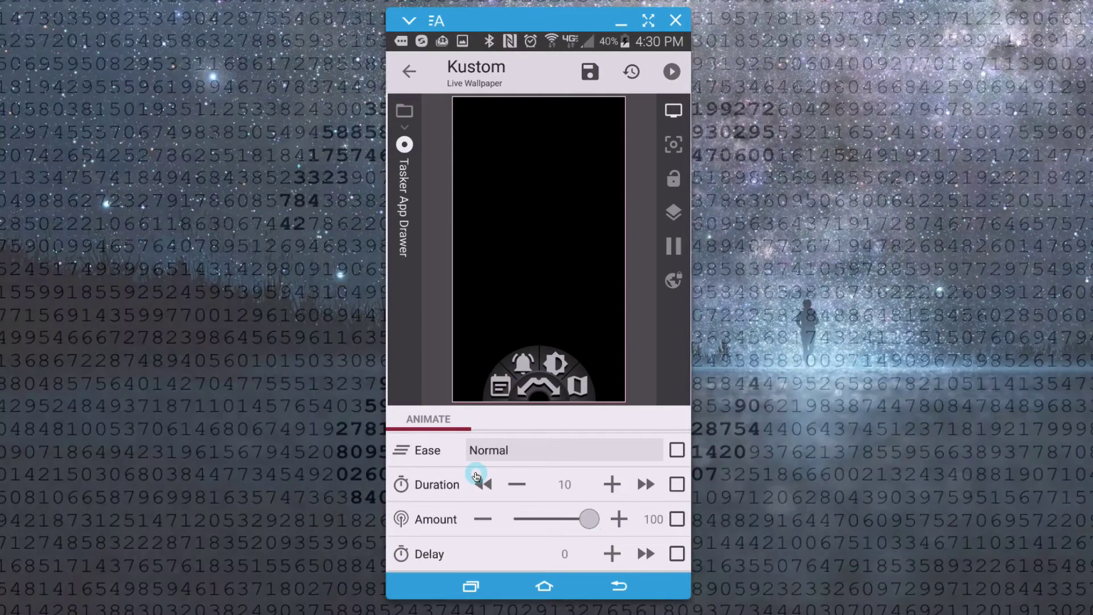
scroll(513, 502, up, 2)
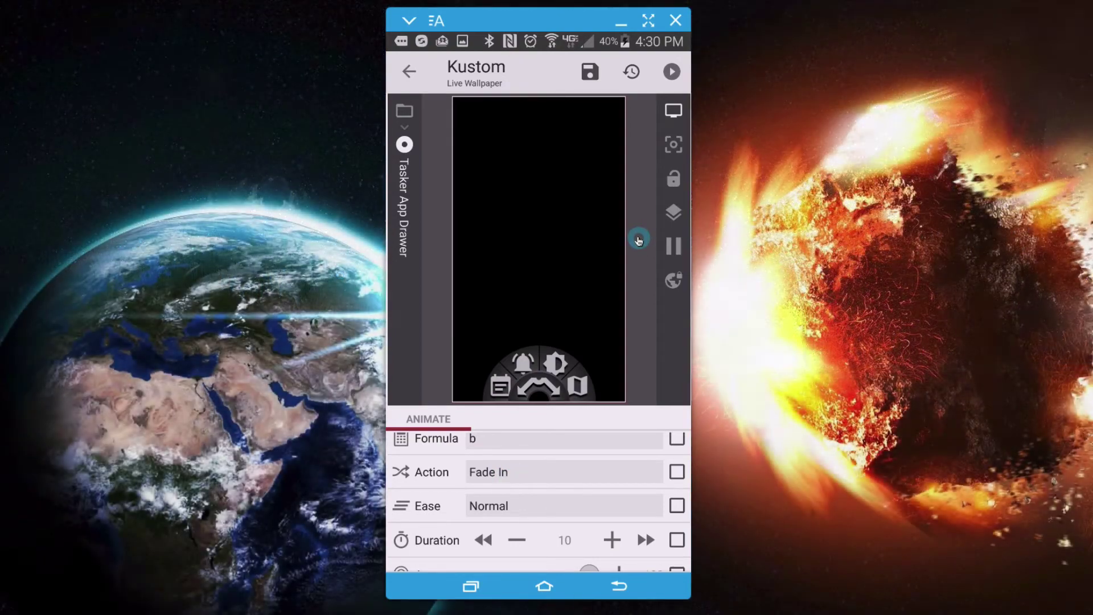
click(591, 74)
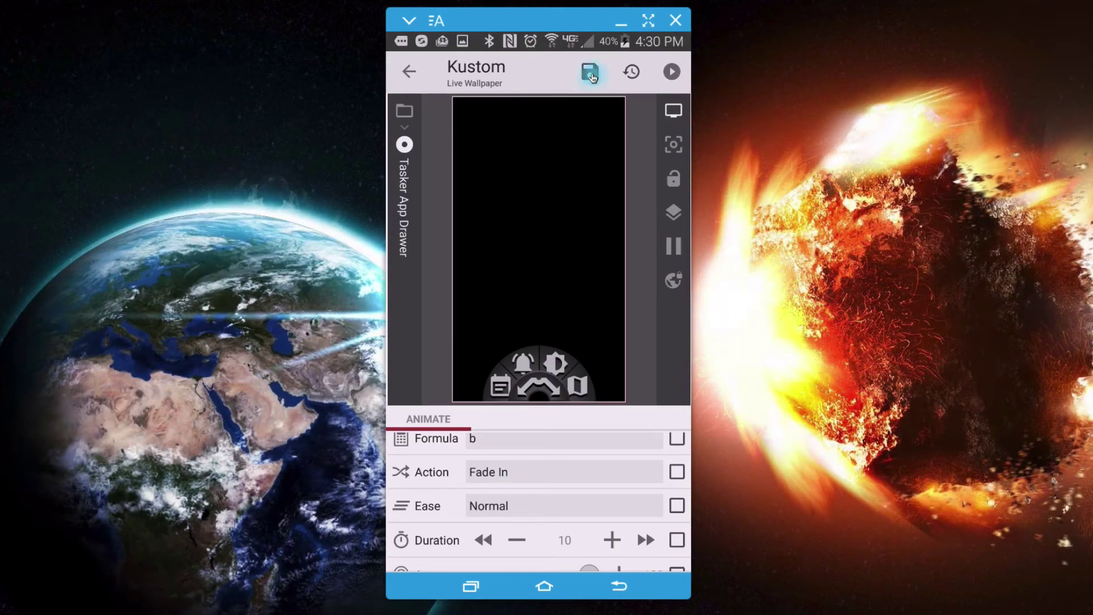
Go to the home screen and test the animation by opening and closing the app drawer
middle_click(597, 501)
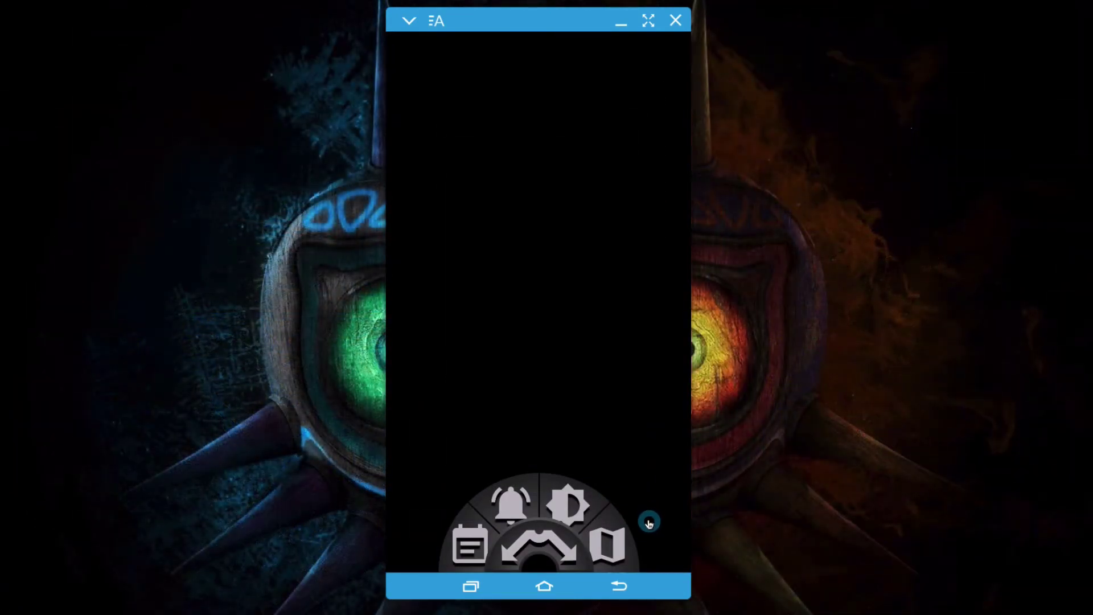
drag(649, 523, 622, 188)
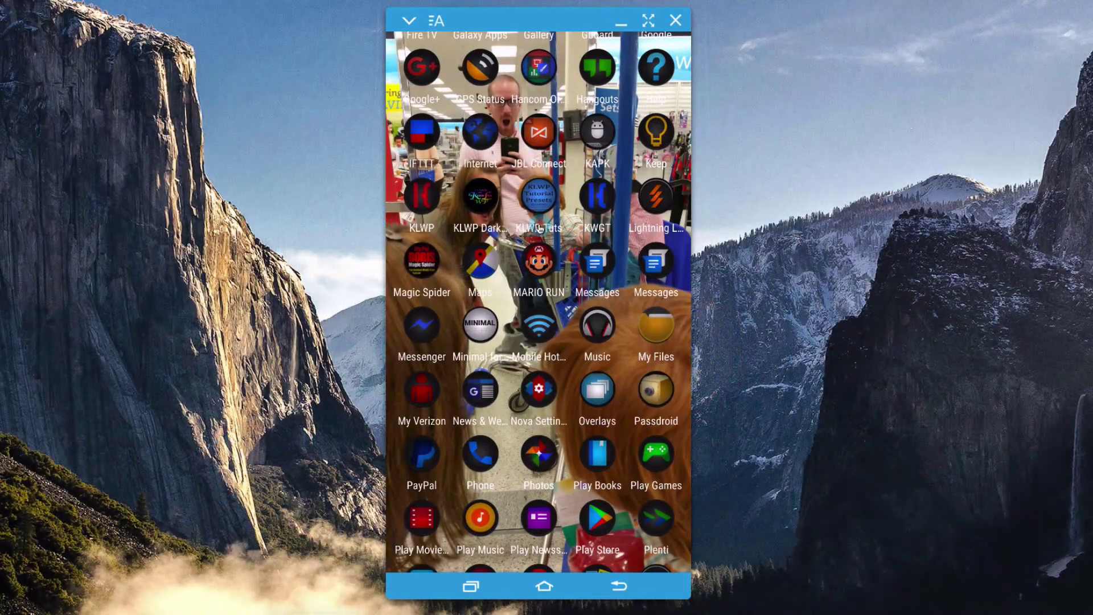
click(620, 587)
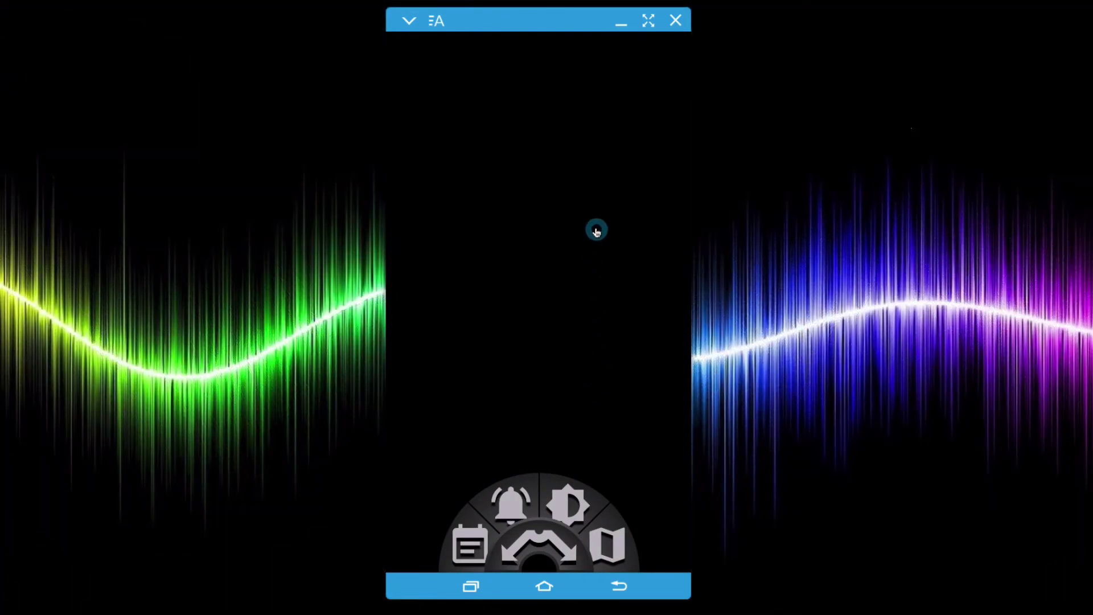
Switch to Tasker from the notification shade and open the Window Label task
drag(597, 229, 614, 447)
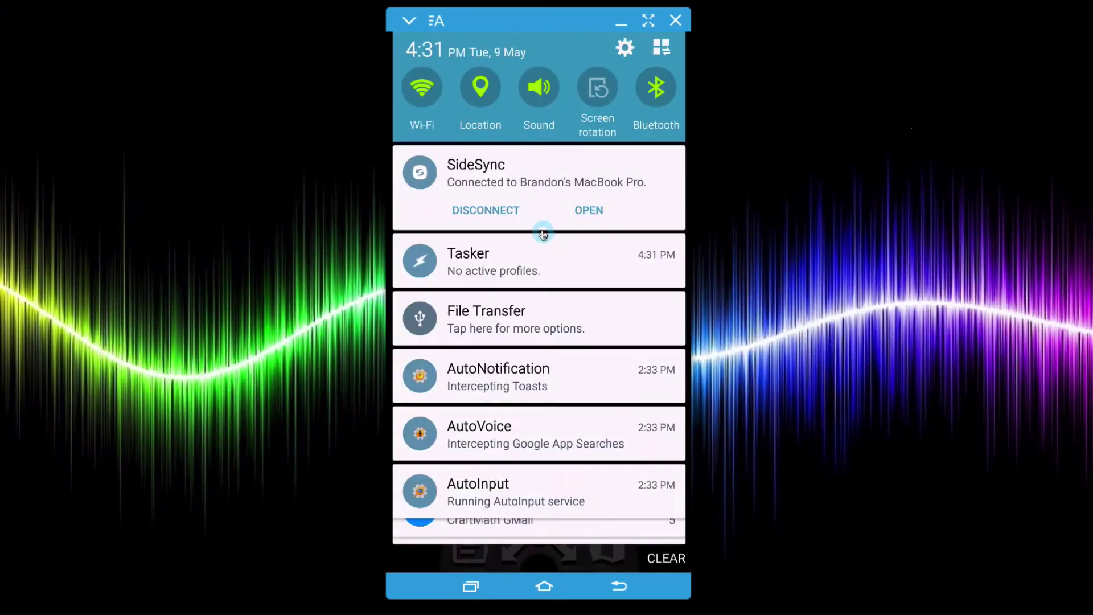
click(504, 260)
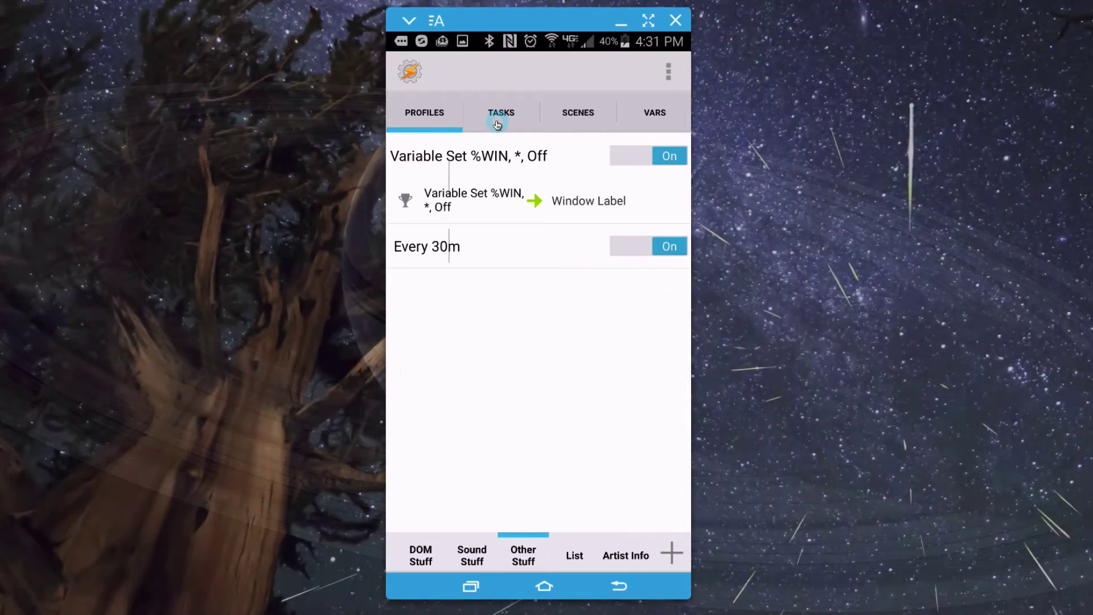
click(497, 125)
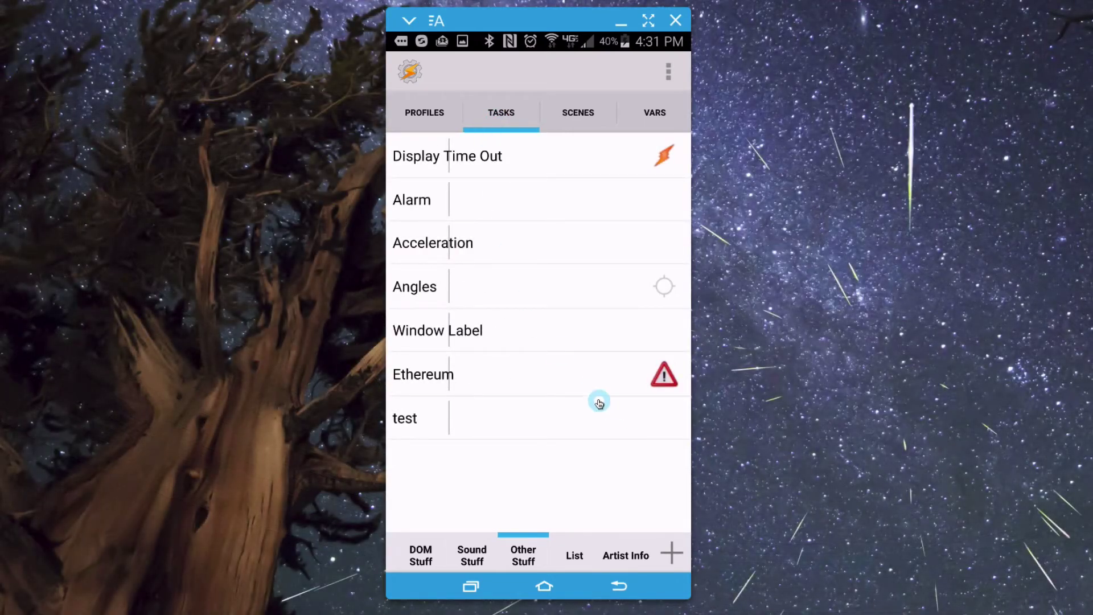
click(521, 330)
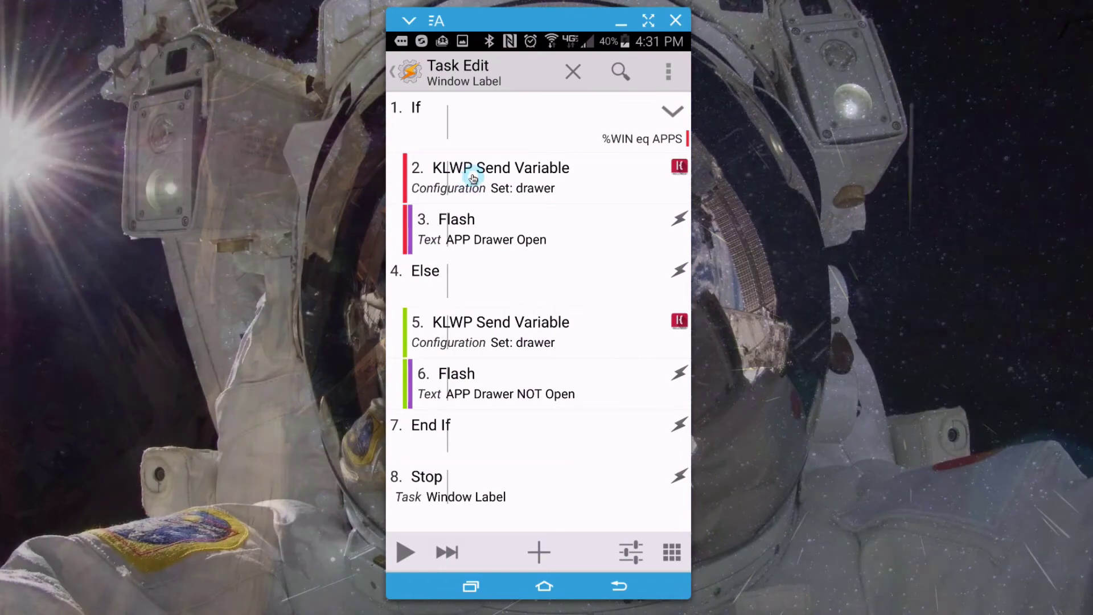
Open the configuration of the If branch's KLWP Send Variable action and set its Tasker String to open
click(513, 176)
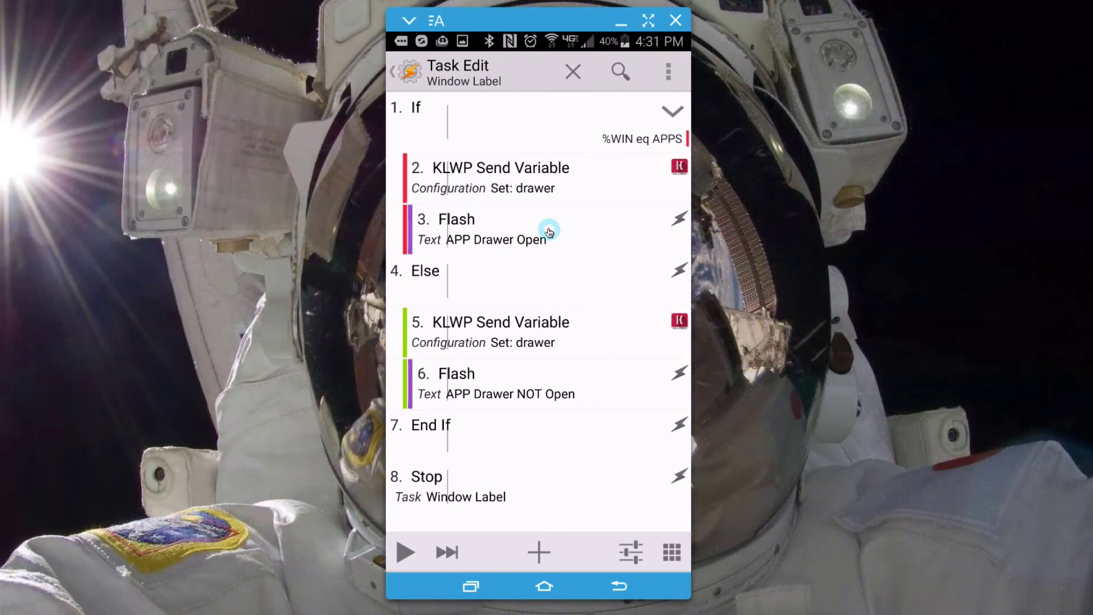
click(548, 186)
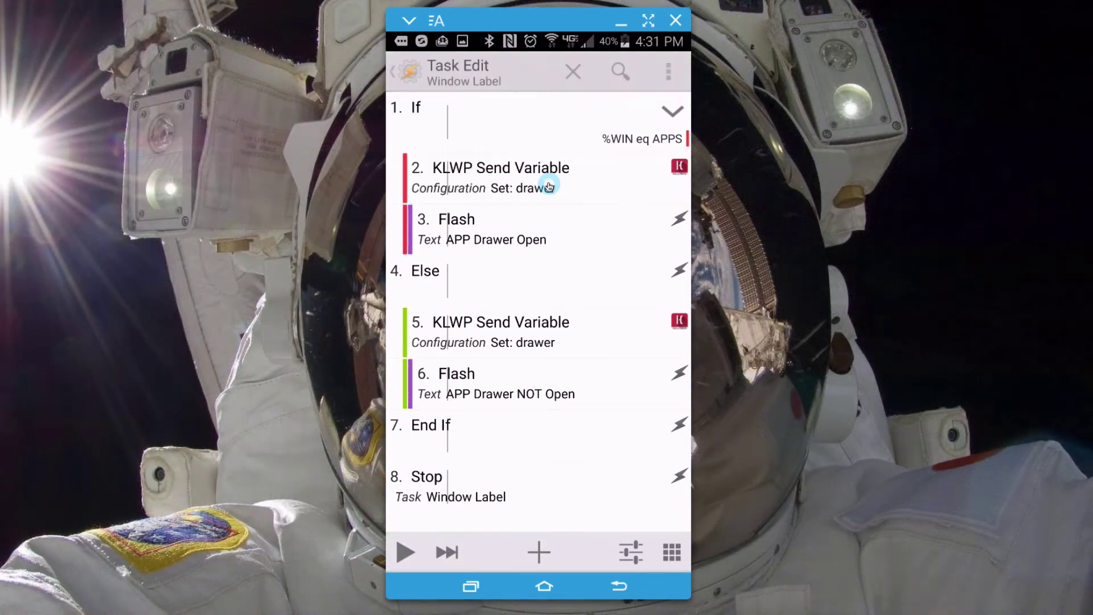
click(548, 187)
click(666, 116)
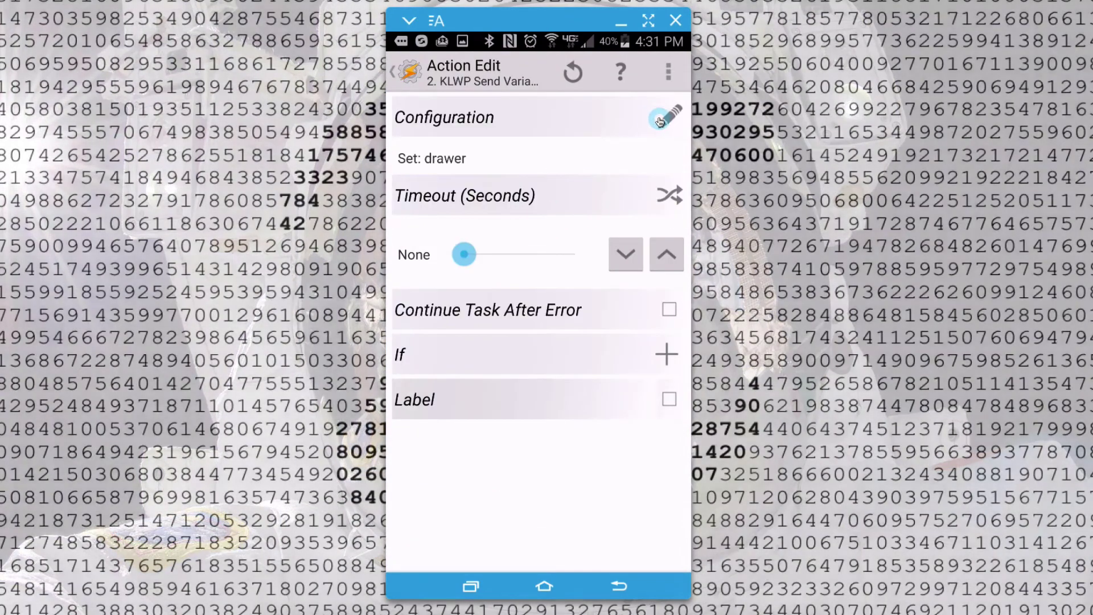
click(556, 207)
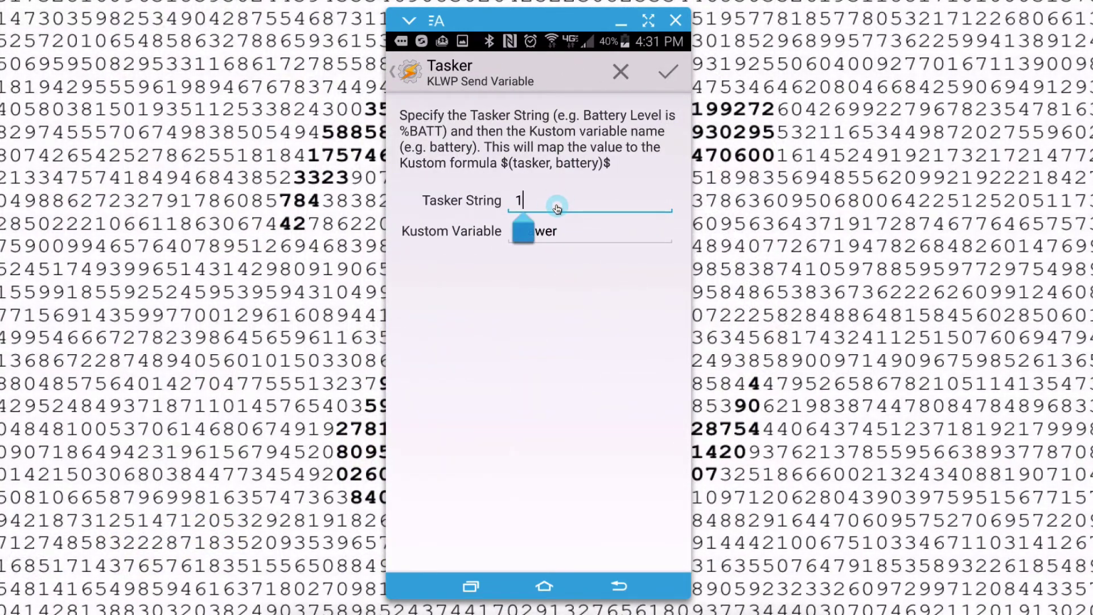
key(BackSpace)
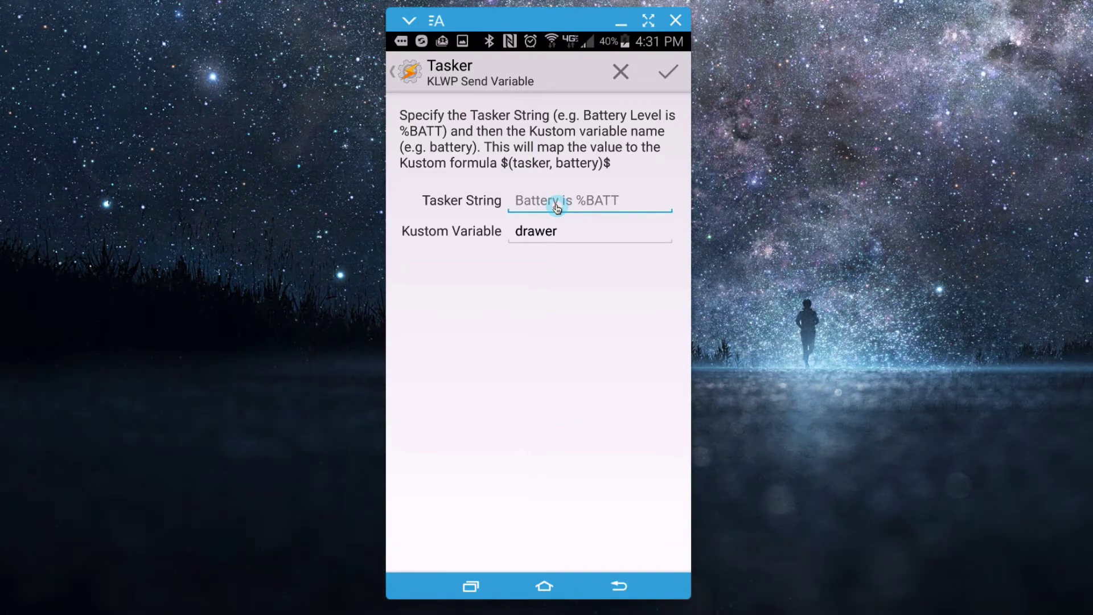
text(open)
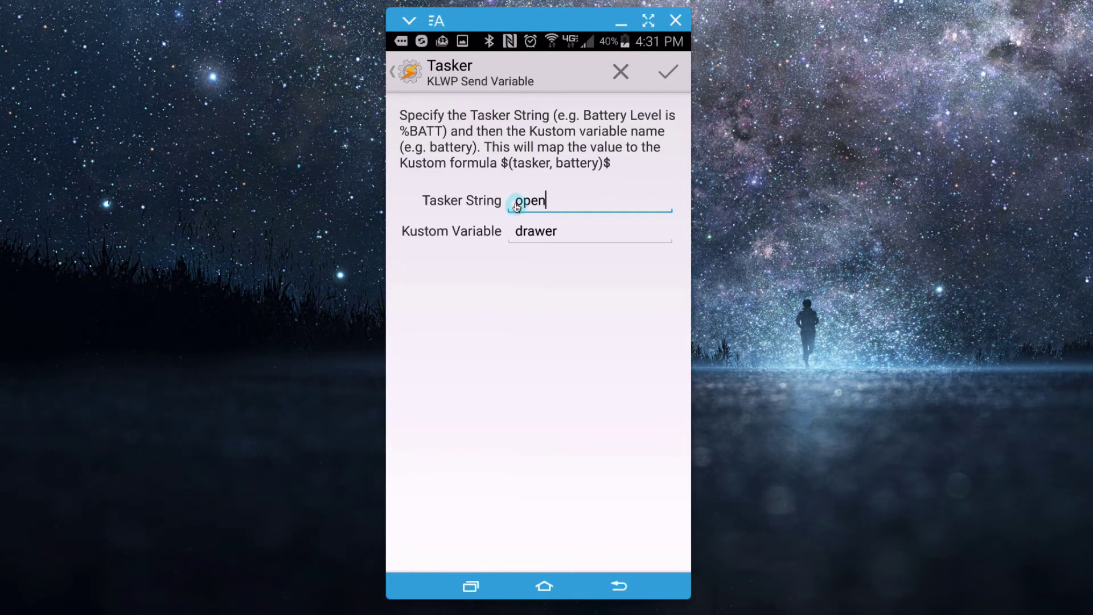
Set that action's Kustom Variable to appdrawer, accept the configuration and return to the Window Label task
click(558, 238)
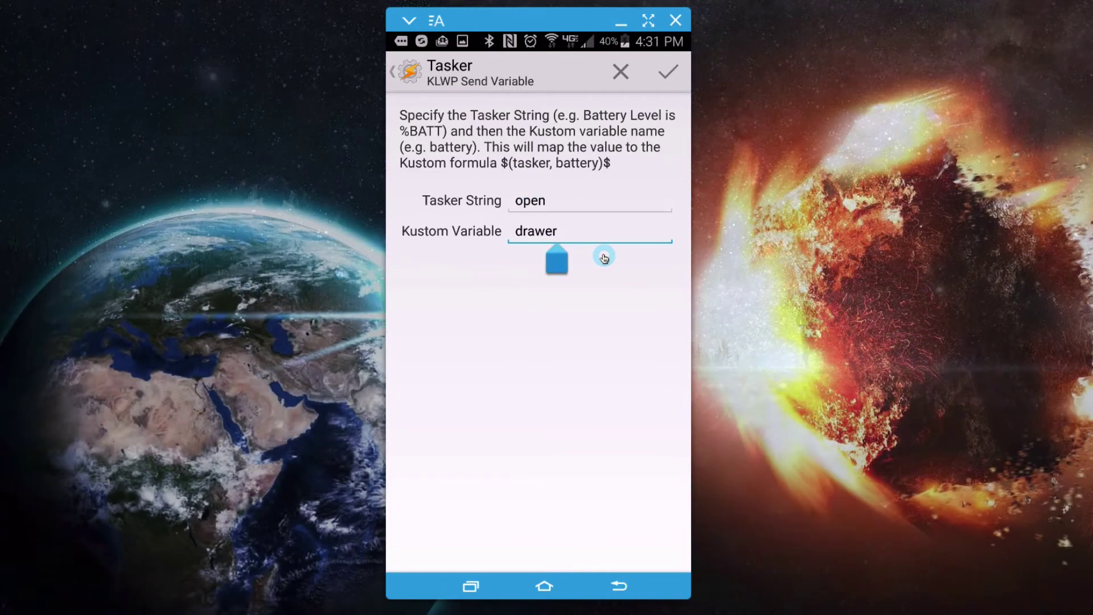
key(BackSpace)
key(BackSpace)
key(BackSpace)
key(BackSpace)
key(BackSpace)
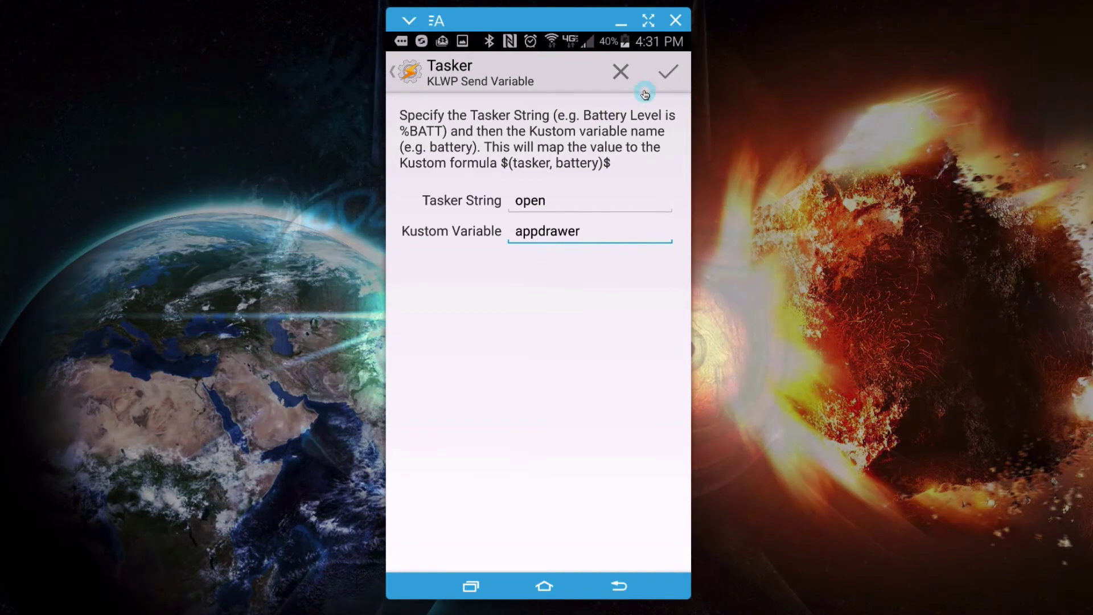
click(668, 75)
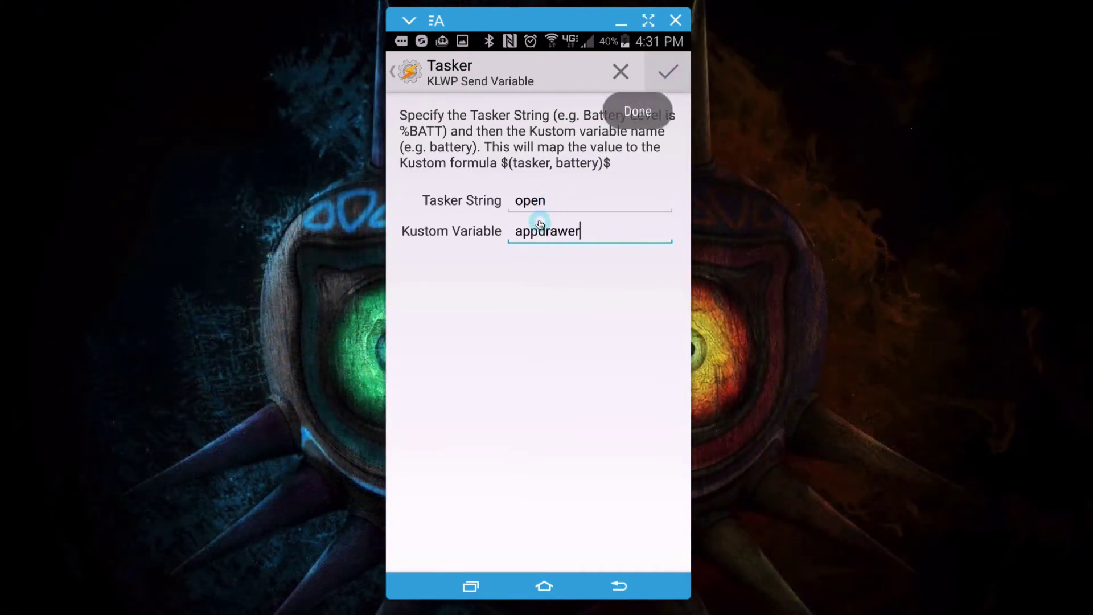
click(639, 112)
click(667, 85)
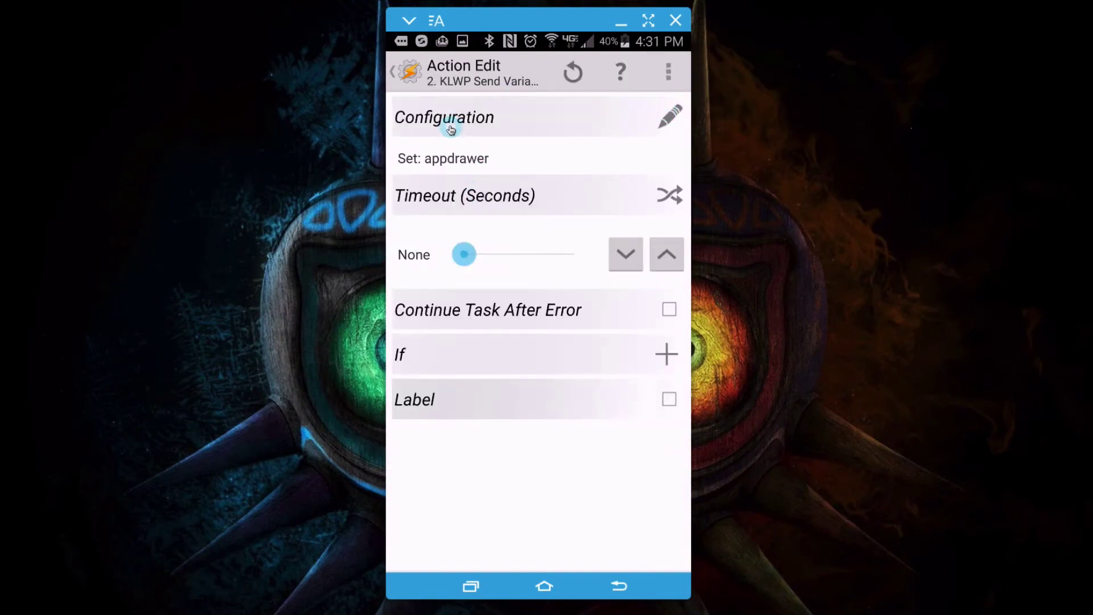
click(419, 82)
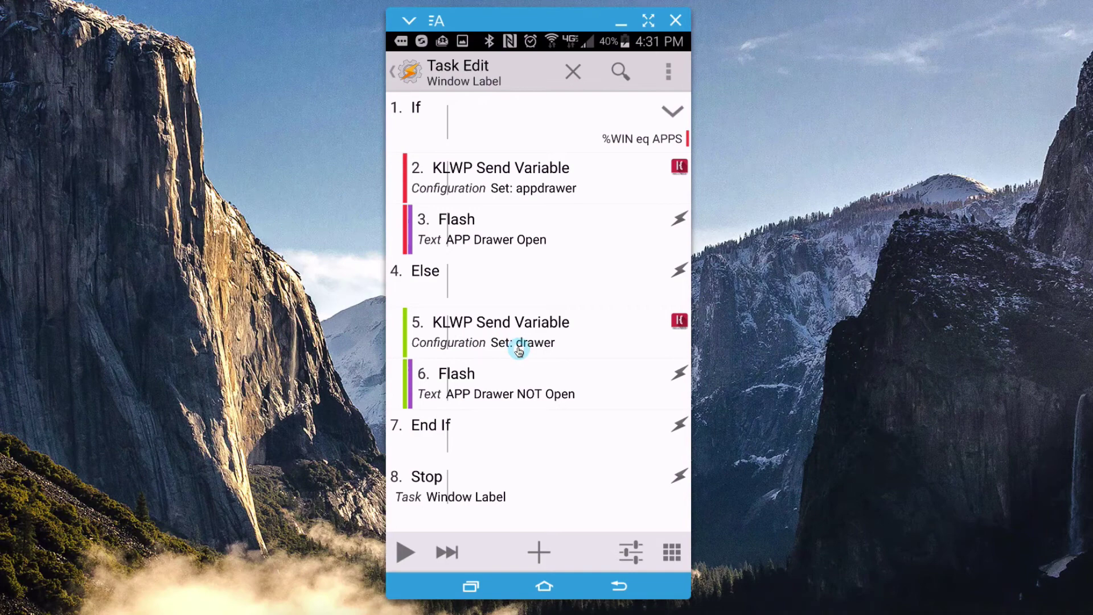
Configure the Else branch's KLWP Send Variable with Tasker String closed and Kustom Variable appdrawer, and apply the Tasker changes
click(519, 350)
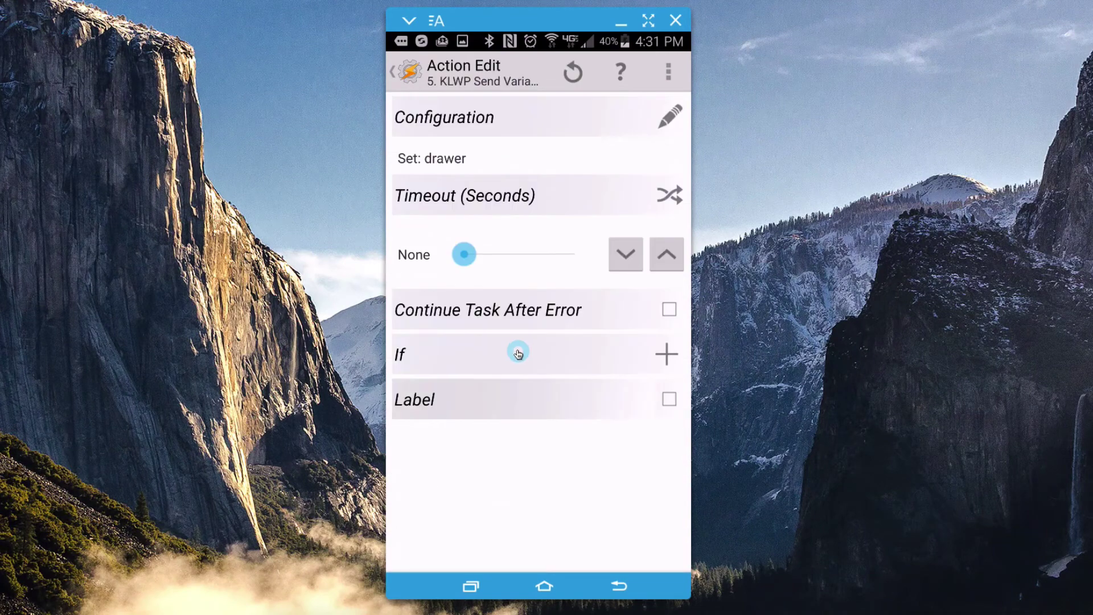
click(668, 116)
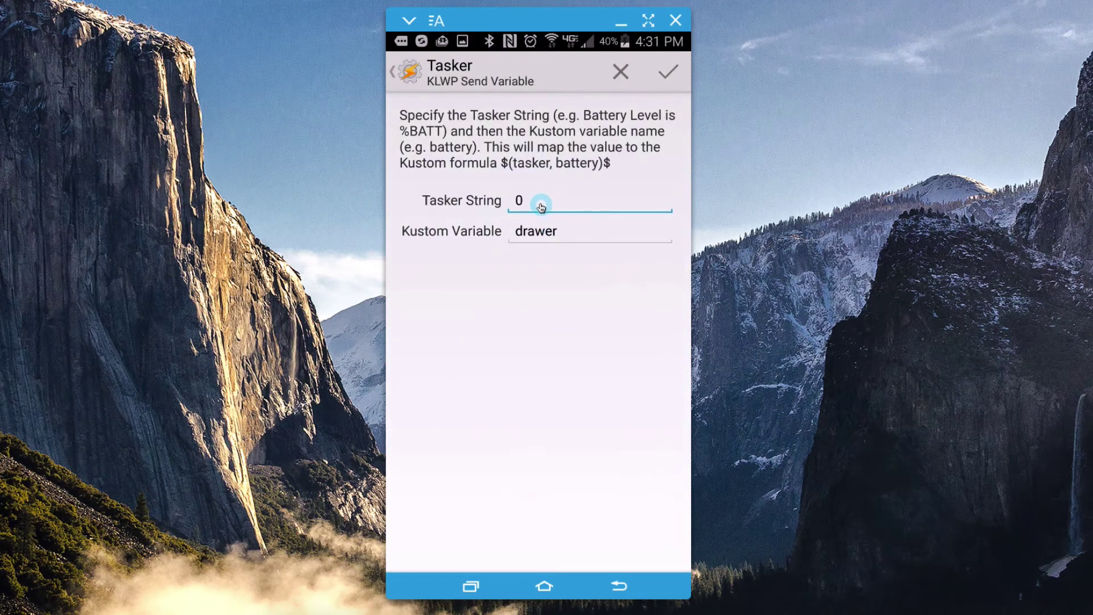
click(539, 205)
key(BackSpace)
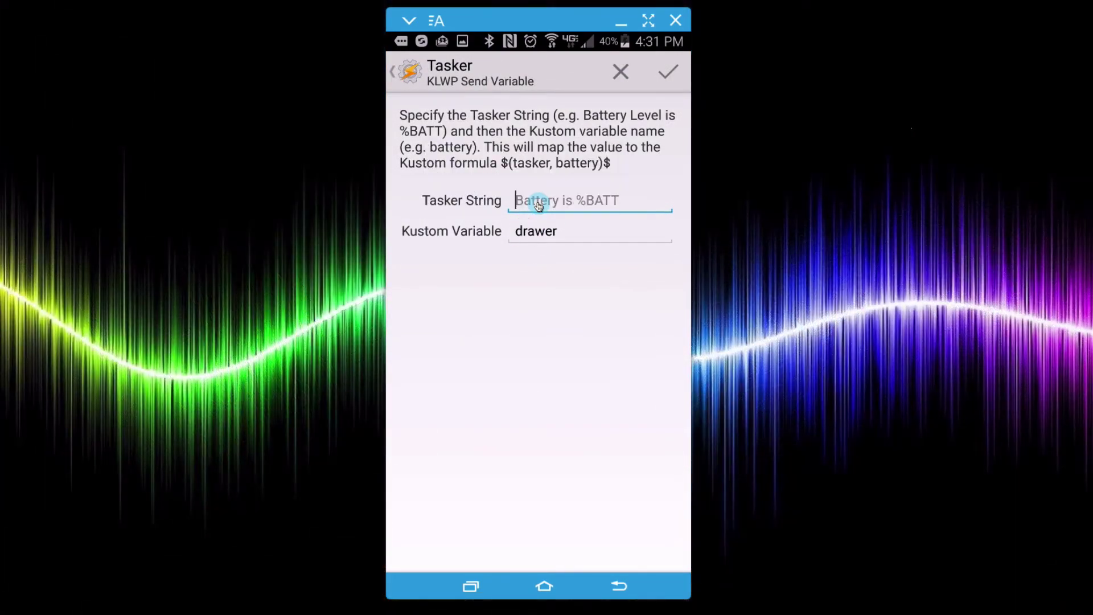
text(closed)
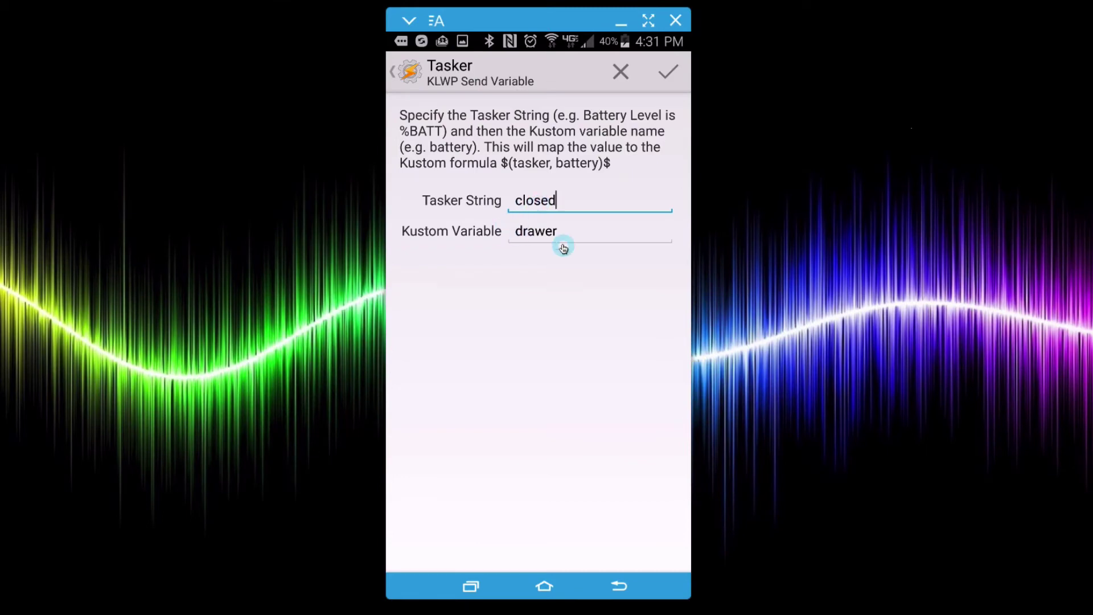
click(564, 248)
text(app)
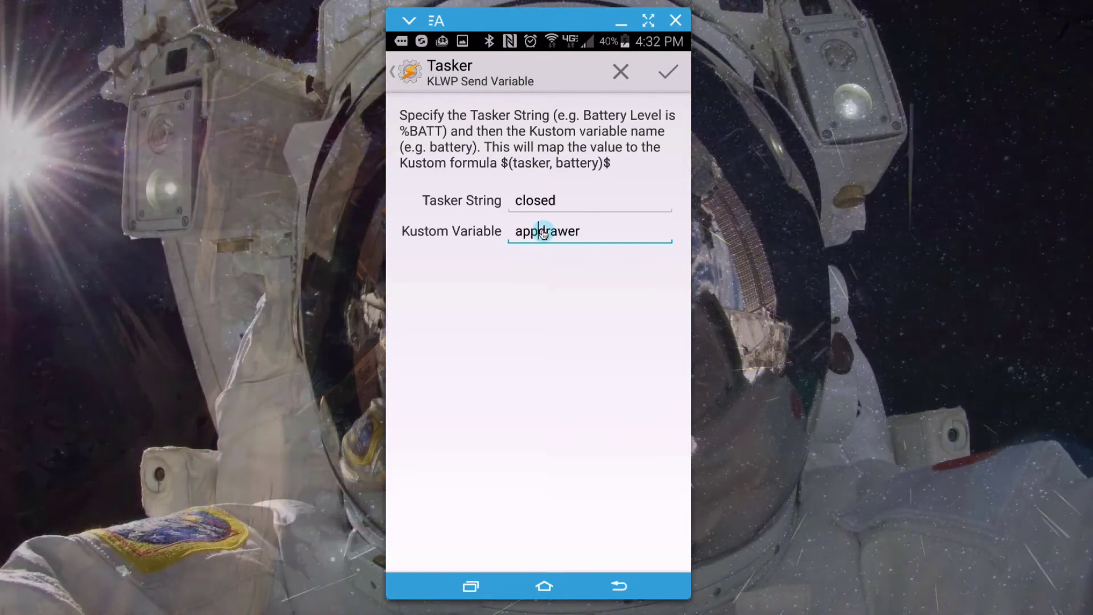
click(671, 73)
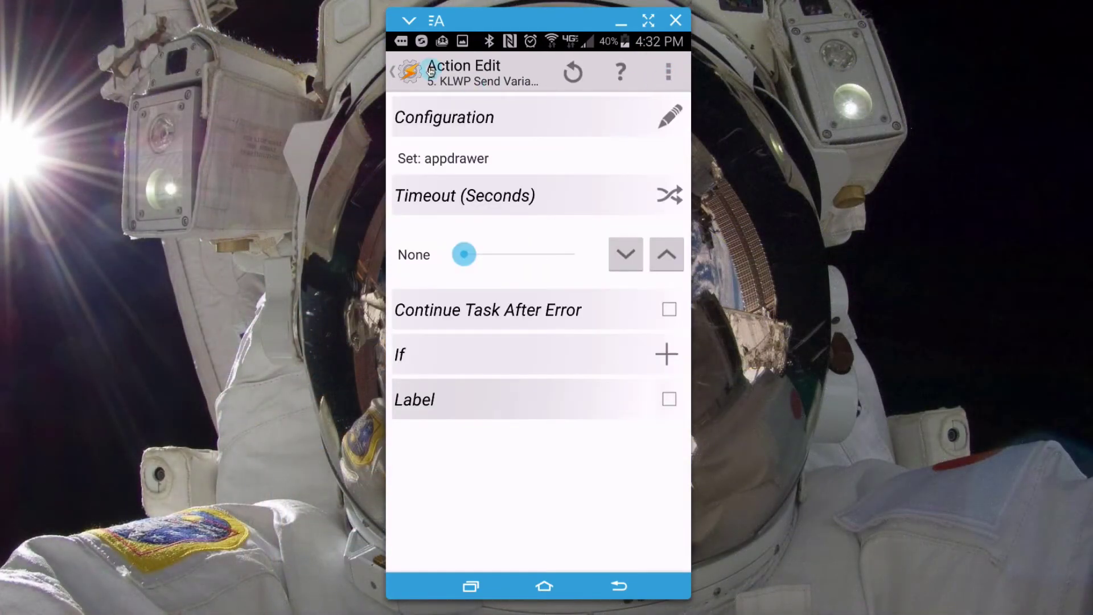
click(418, 74)
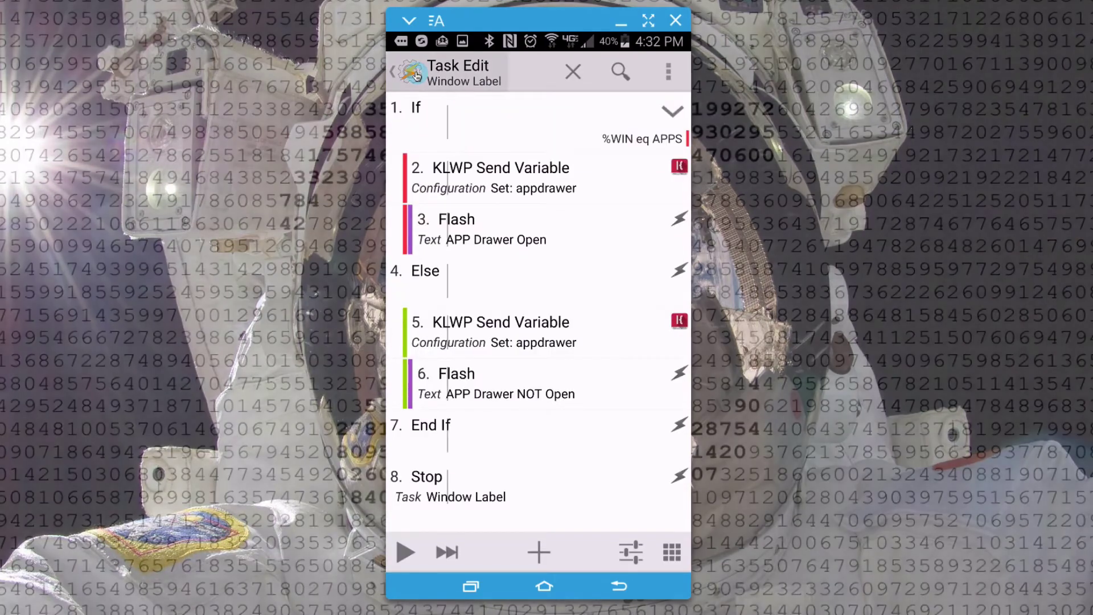
click(418, 74)
click(624, 74)
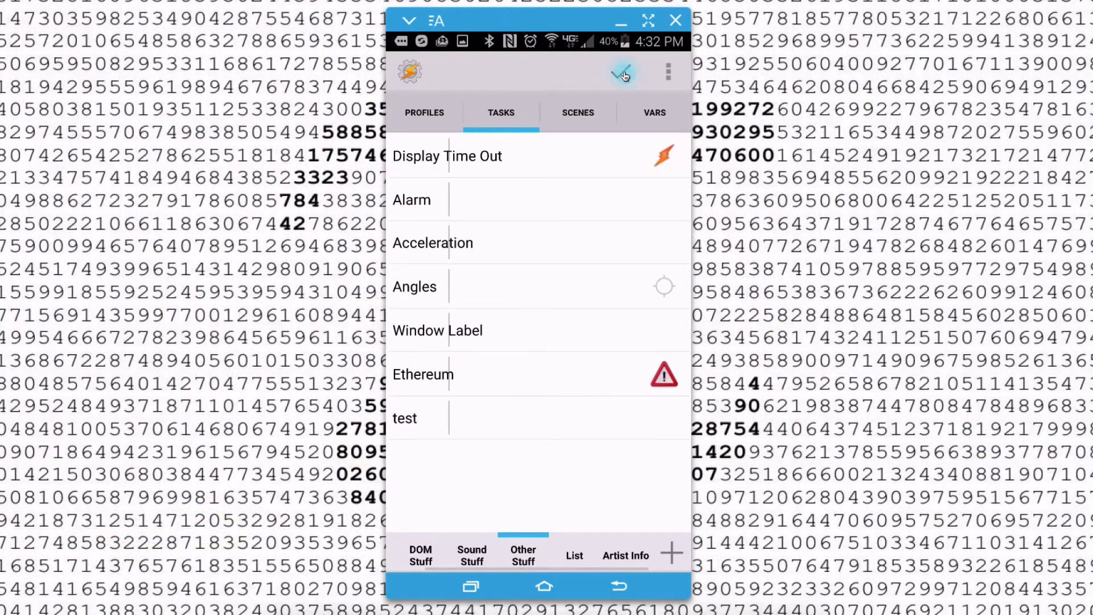
Go to the home screen and check the wallpaper by opening and closing the app drawer
click(546, 588)
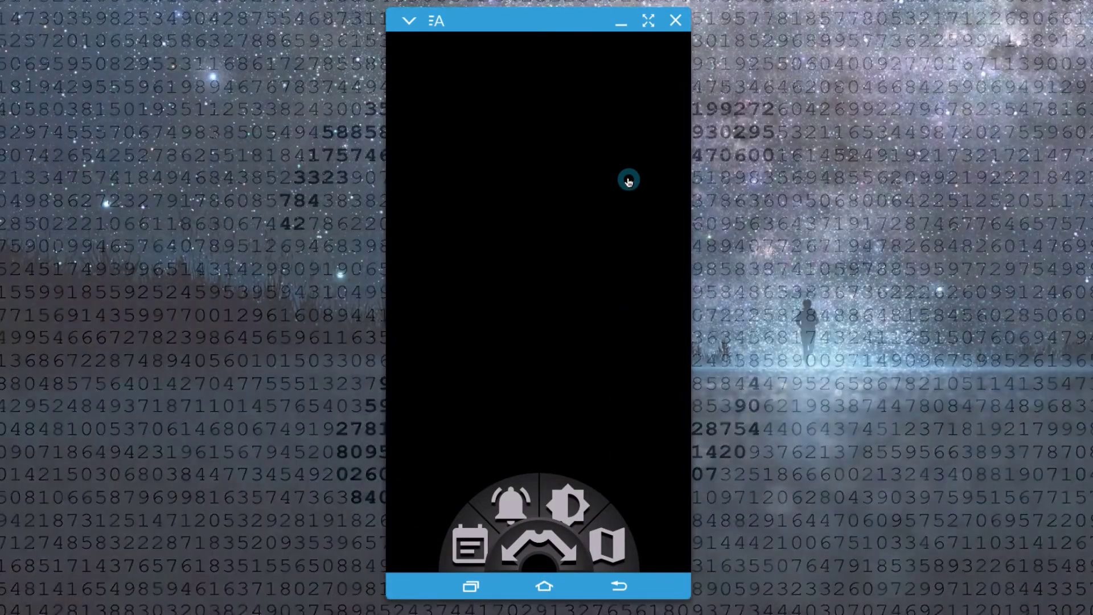
drag(625, 398, 622, 114)
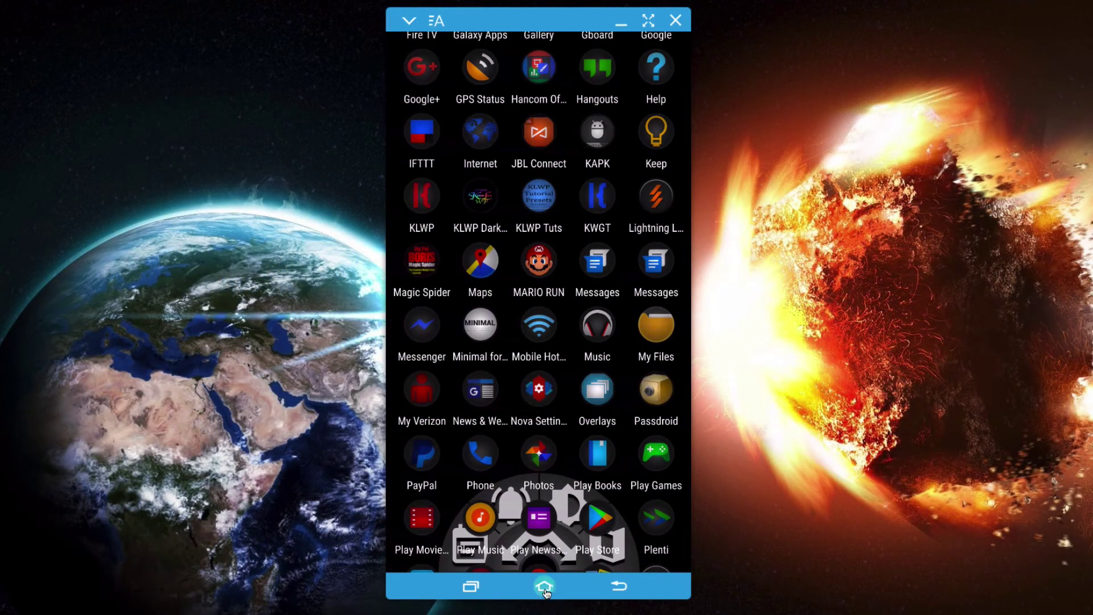
click(544, 587)
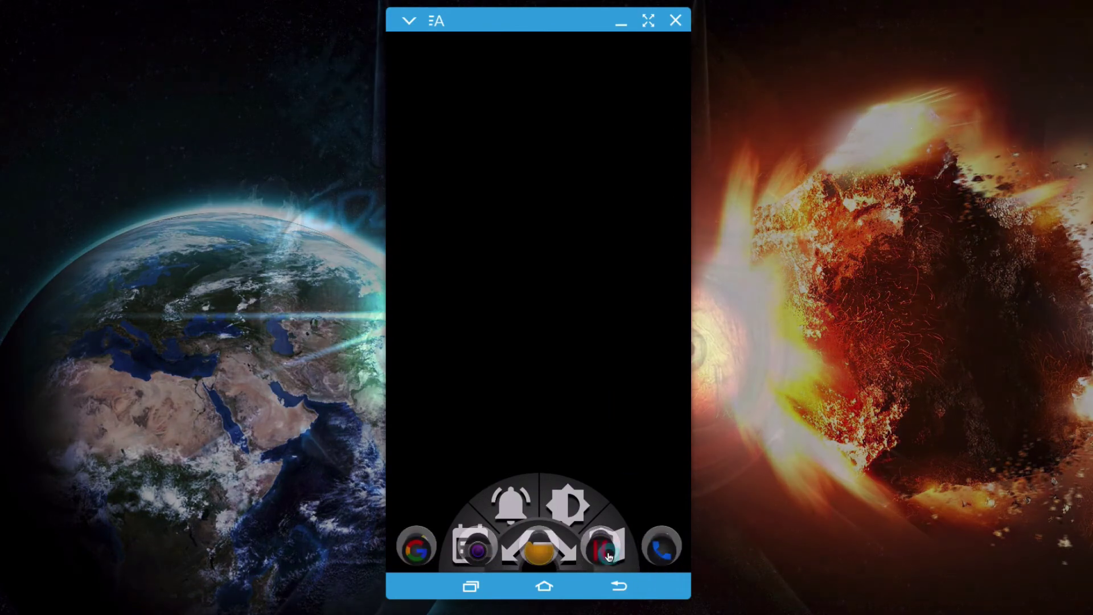
Switch to KLWP and change the variable name in the Tasker App Drawer shape's animation formula to appdrawer
click(665, 546)
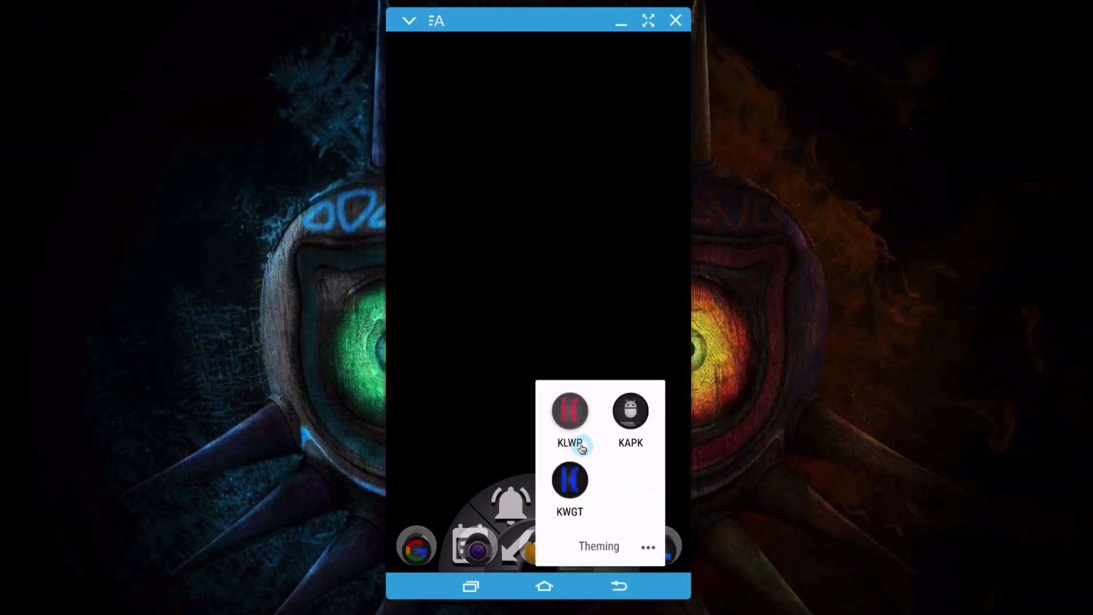
click(584, 439)
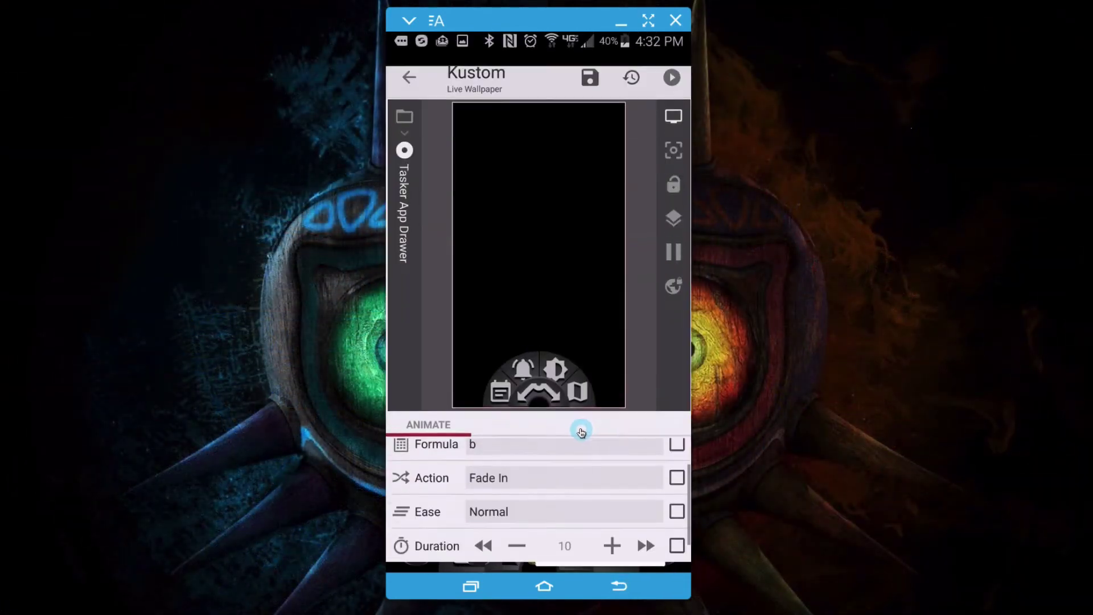
click(498, 448)
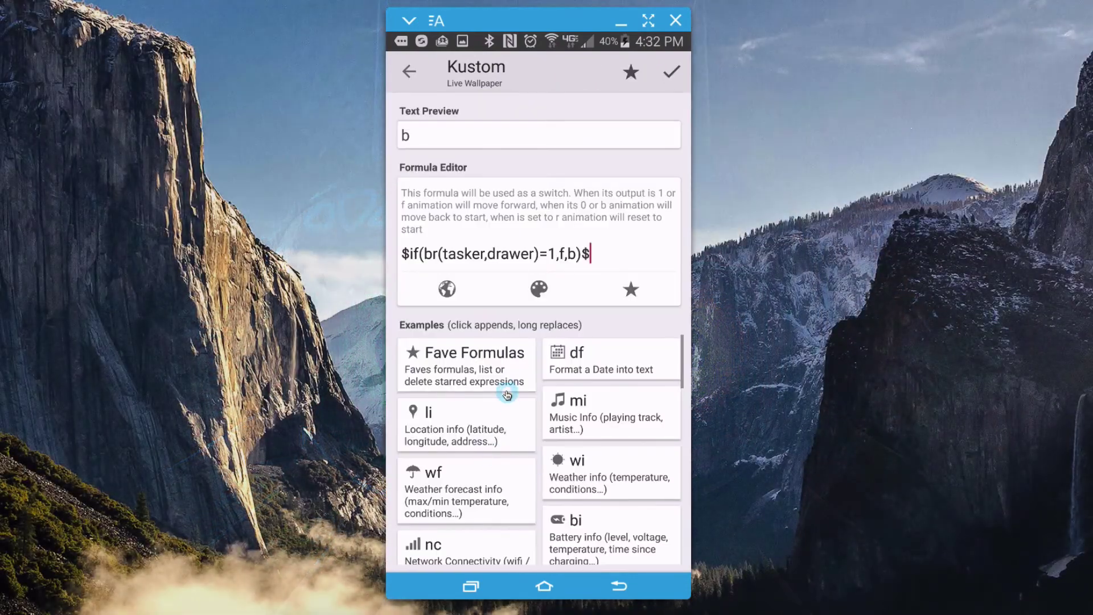
click(520, 288)
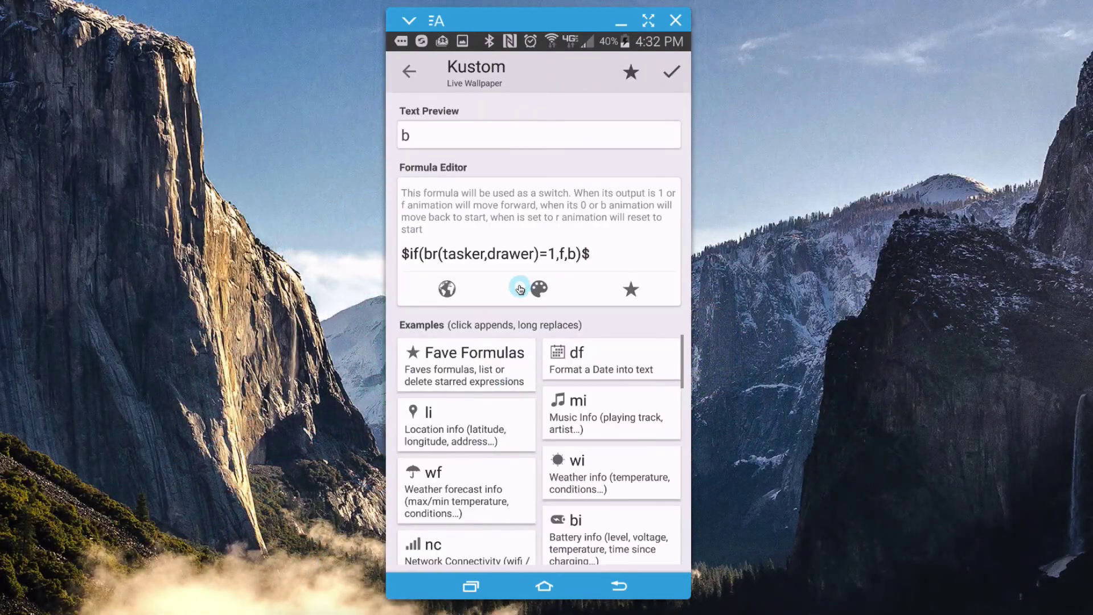
click(545, 274)
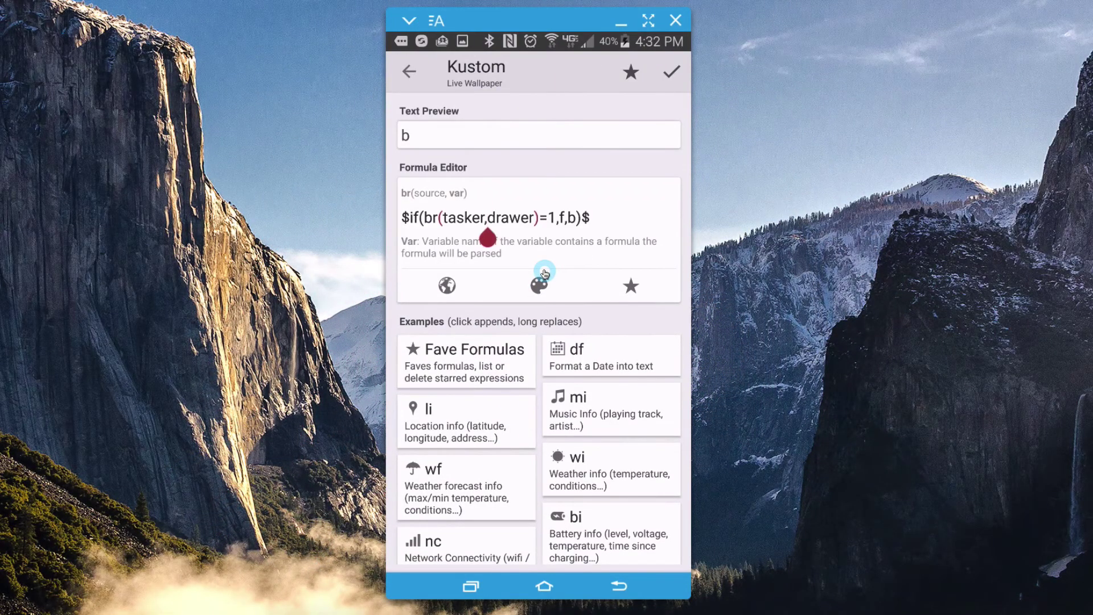
text(app)
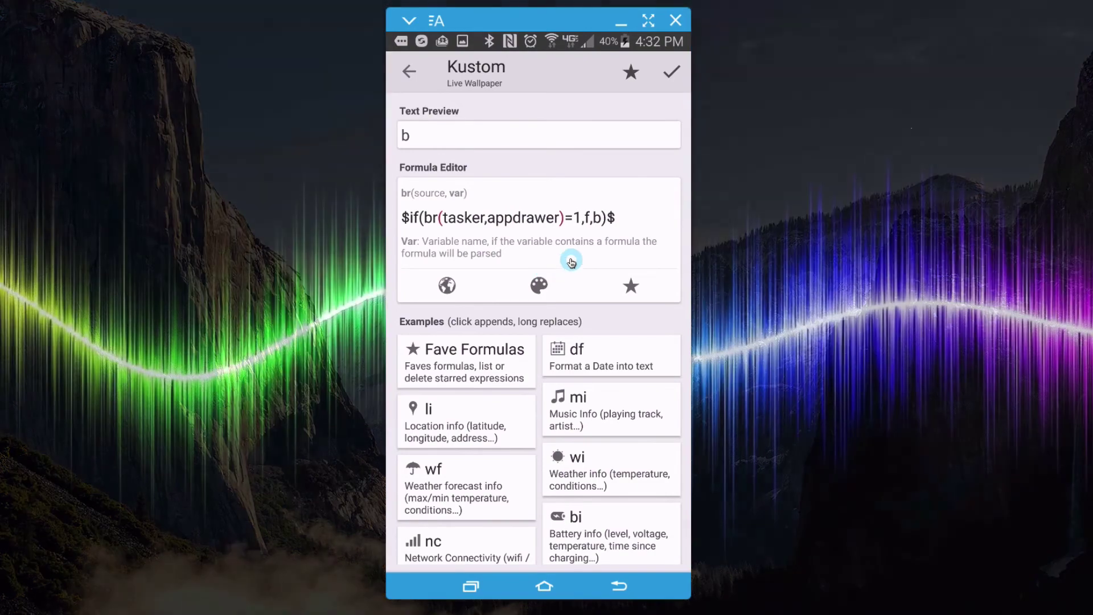
Make the formula compare against open, giving $if(br(tasker,appdrawer)=open,f,b)$, accept it and save the wallpaper
click(580, 220)
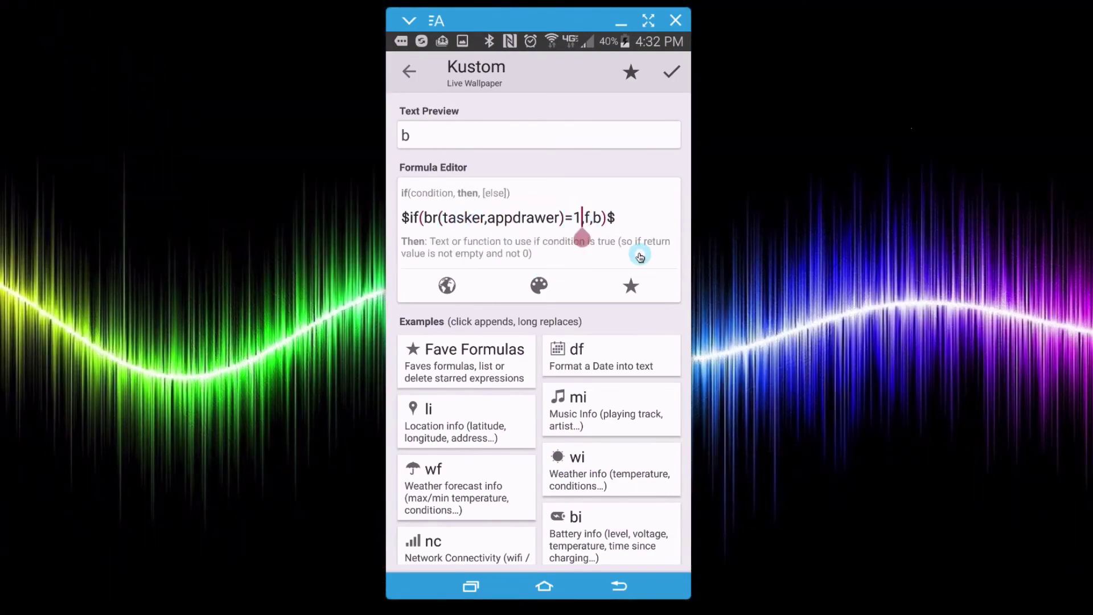
key(BackSpace)
text(open)
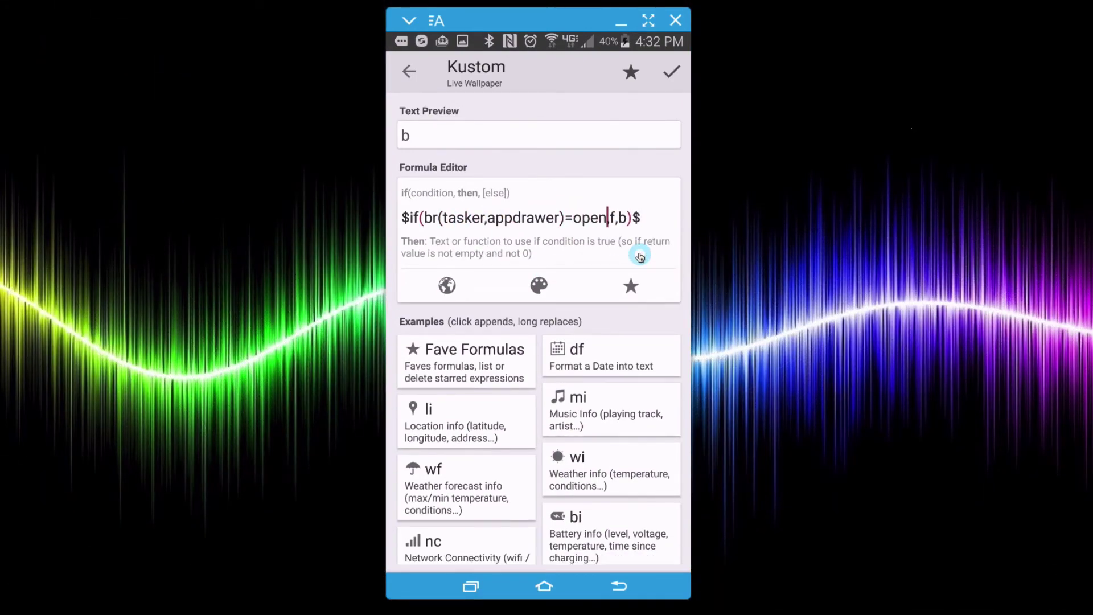
text(,)
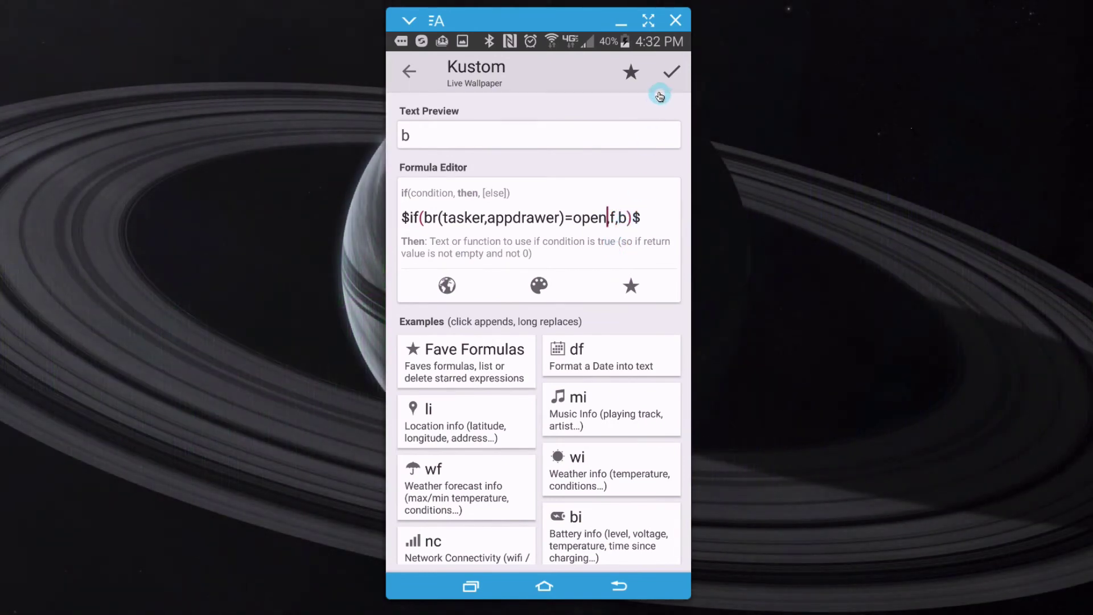
click(673, 73)
click(591, 72)
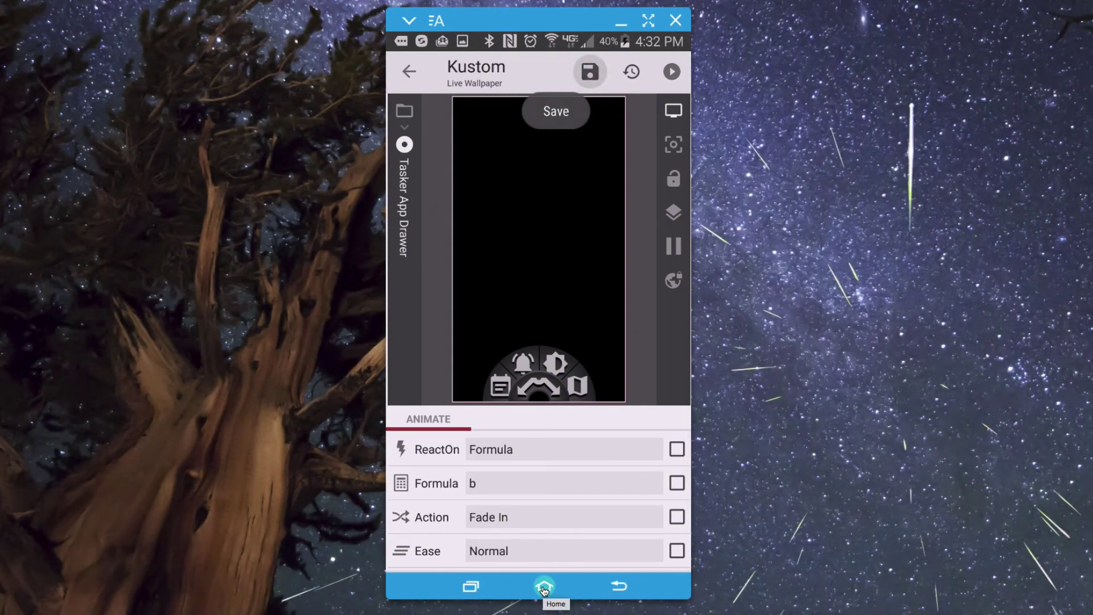
click(590, 71)
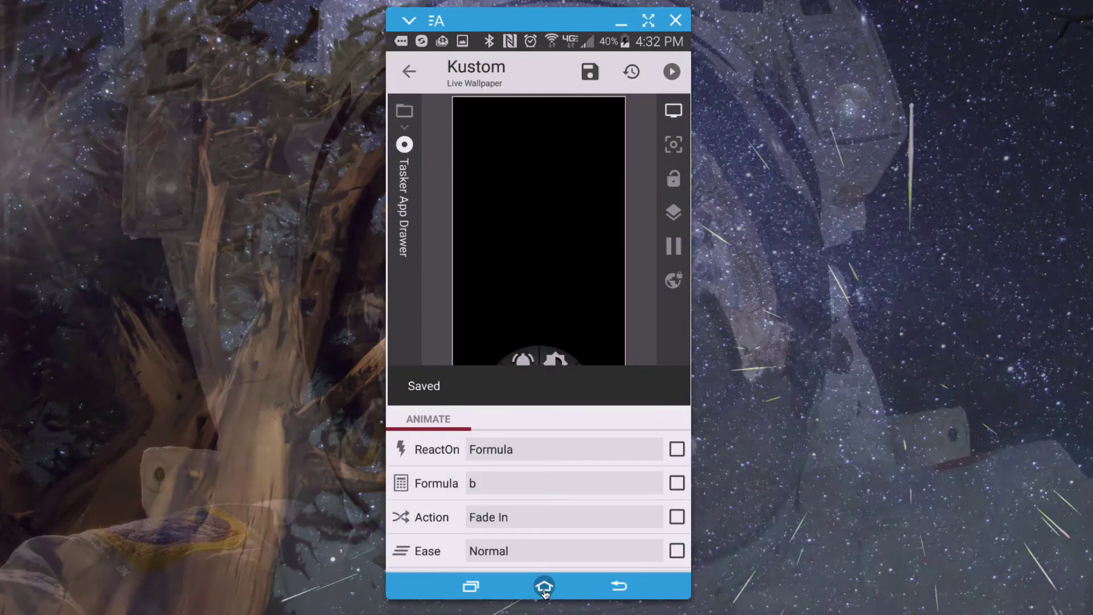
Return to the home screen and test the fade animation with the app drawer open and closed
click(544, 587)
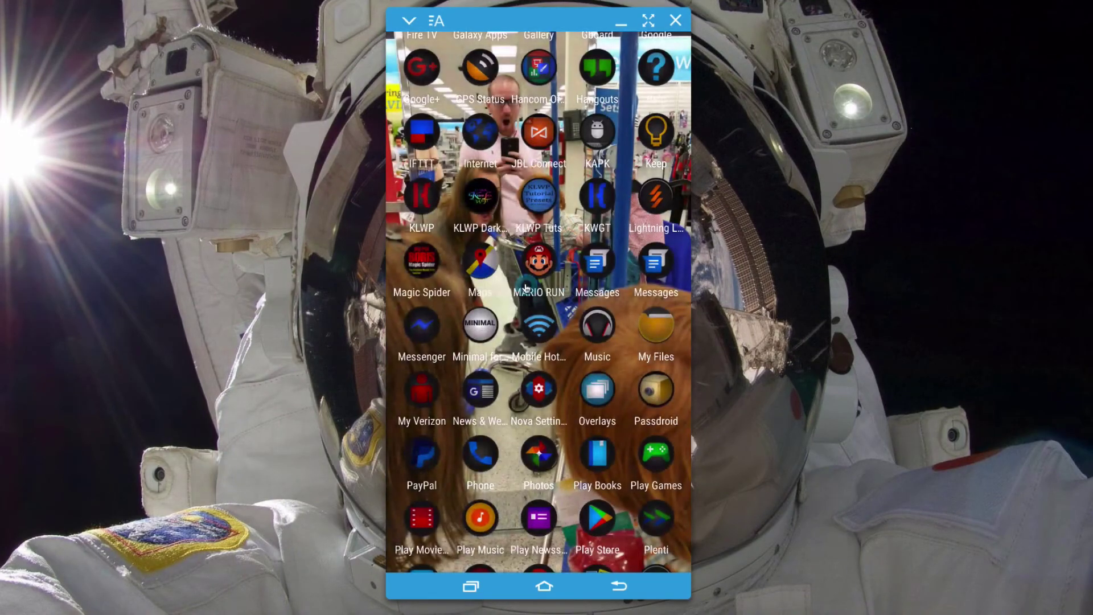
click(620, 582)
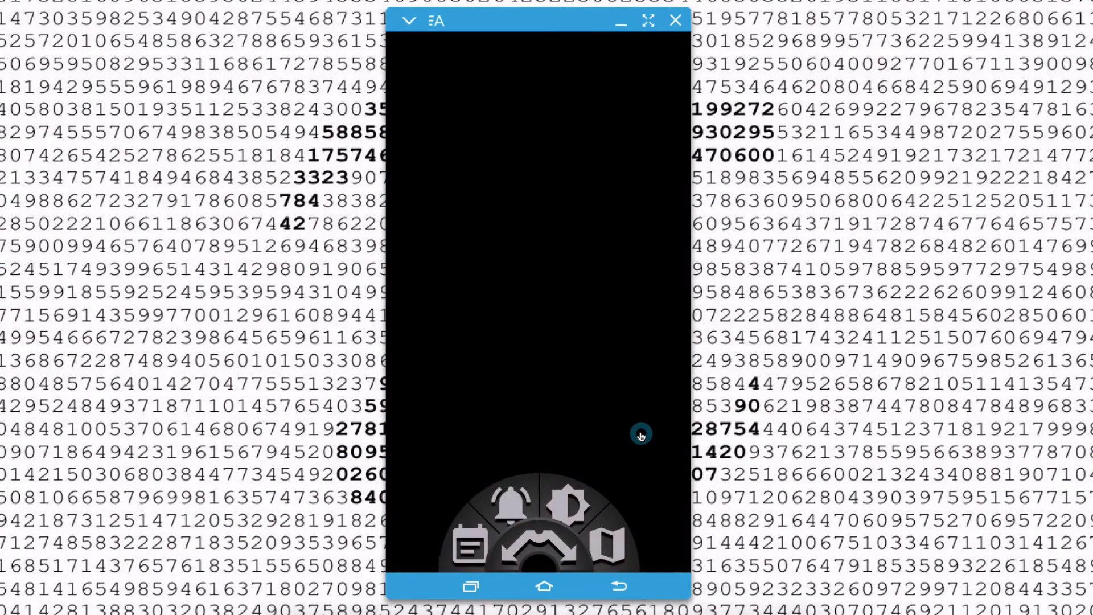
click(642, 435)
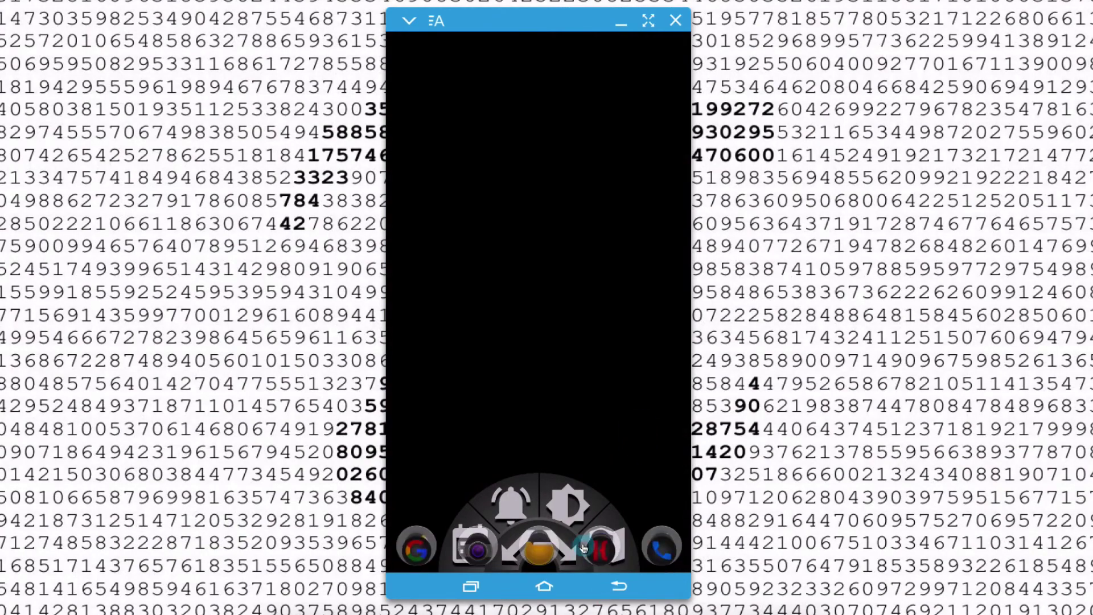
Switch to KLWP and change the Tasker App Drawer animation's action to Scale Out
click(597, 553)
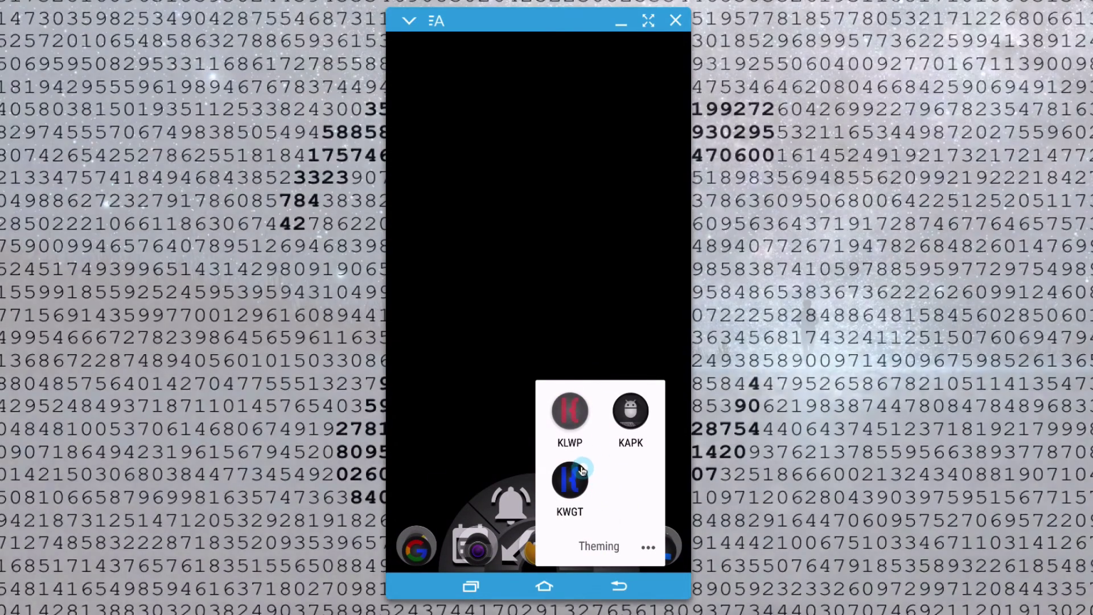
click(580, 435)
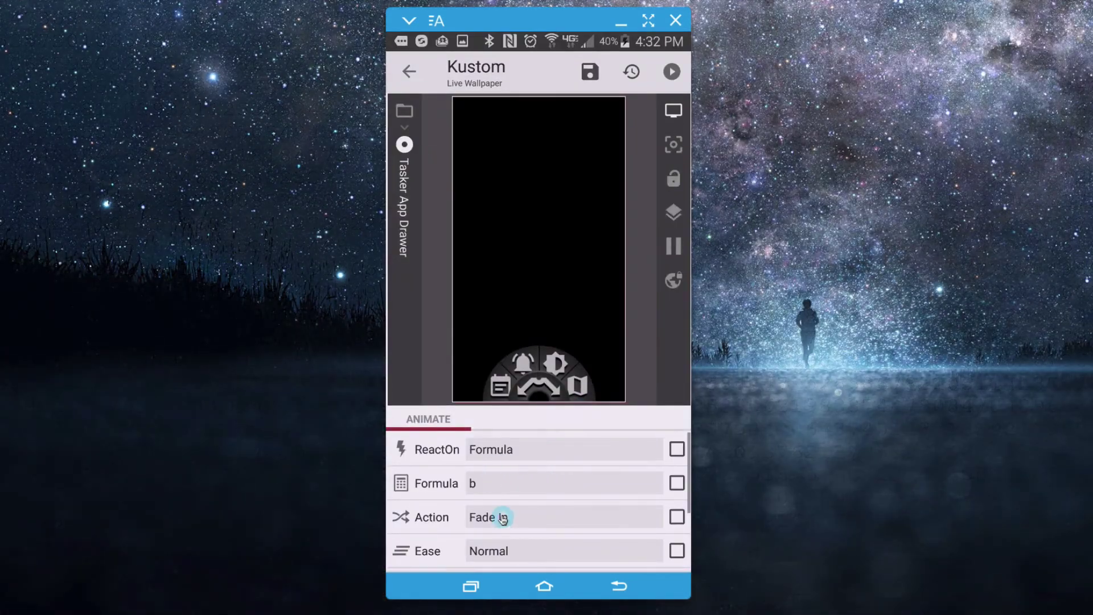
click(498, 518)
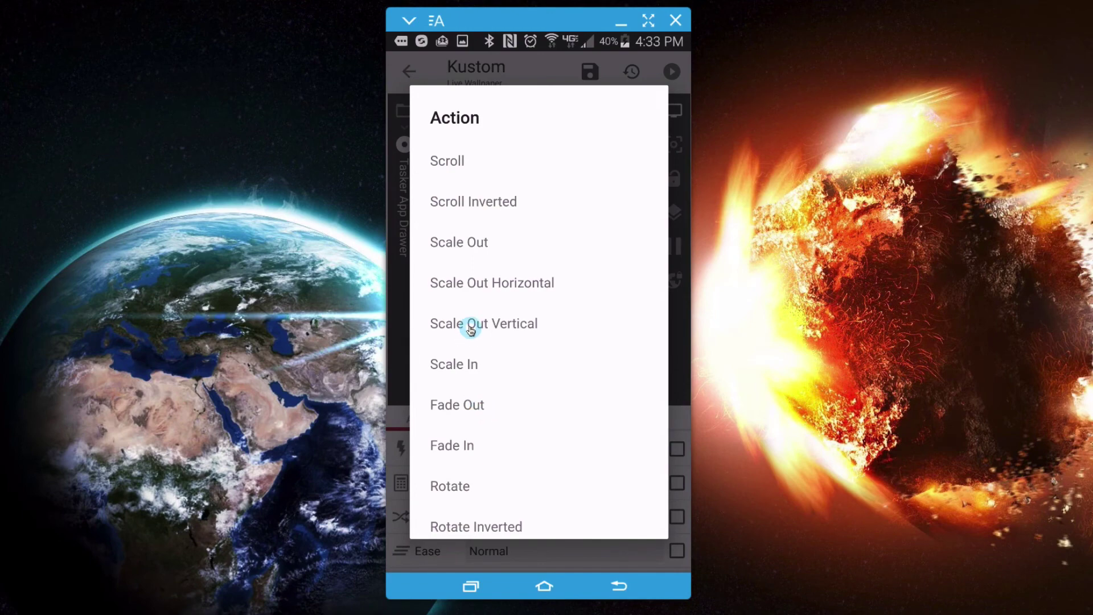
click(486, 246)
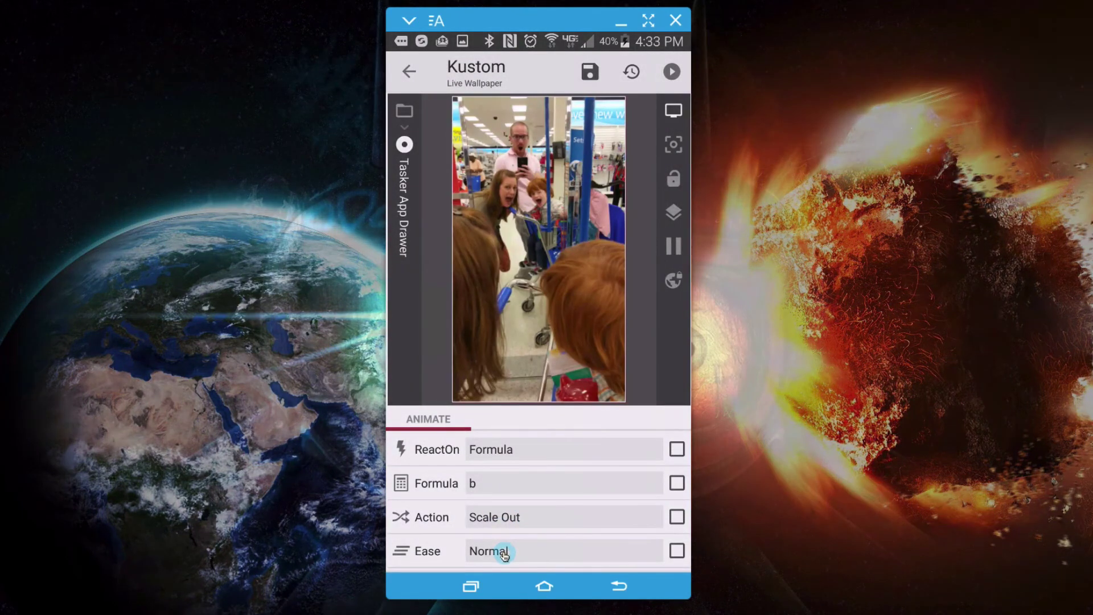
Set the ease of the Tasker App Drawer animation to Inverted and save the wallpaper
click(677, 551)
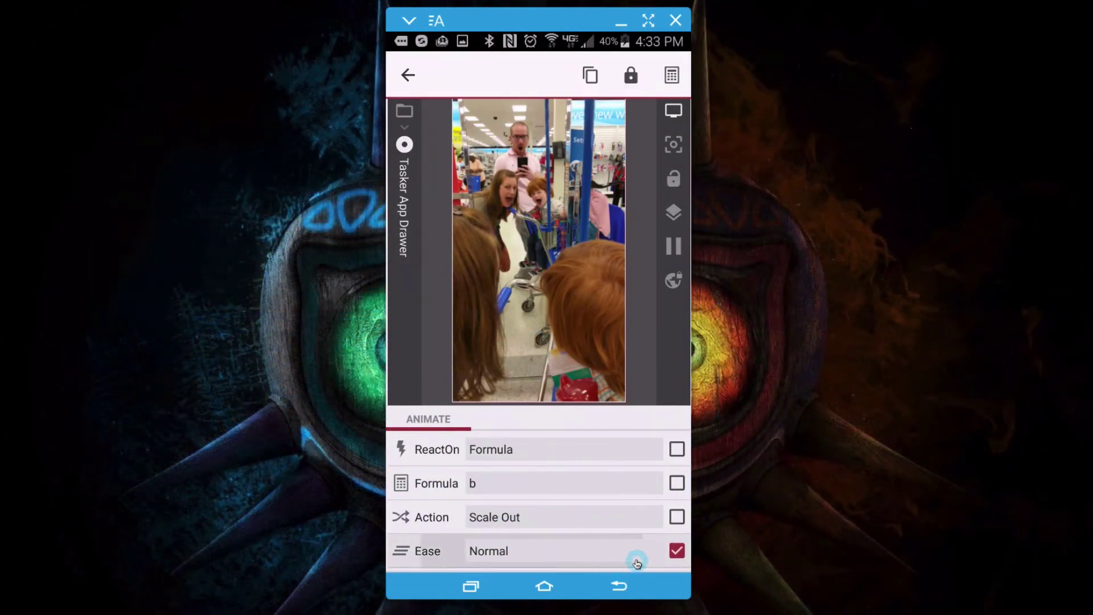
click(677, 551)
click(590, 555)
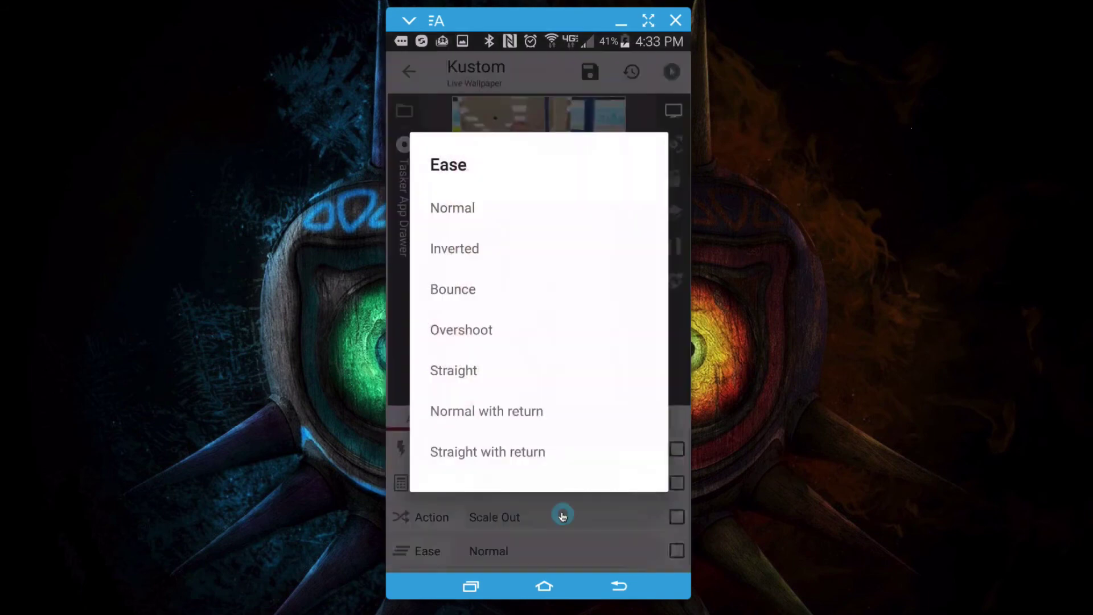
click(444, 255)
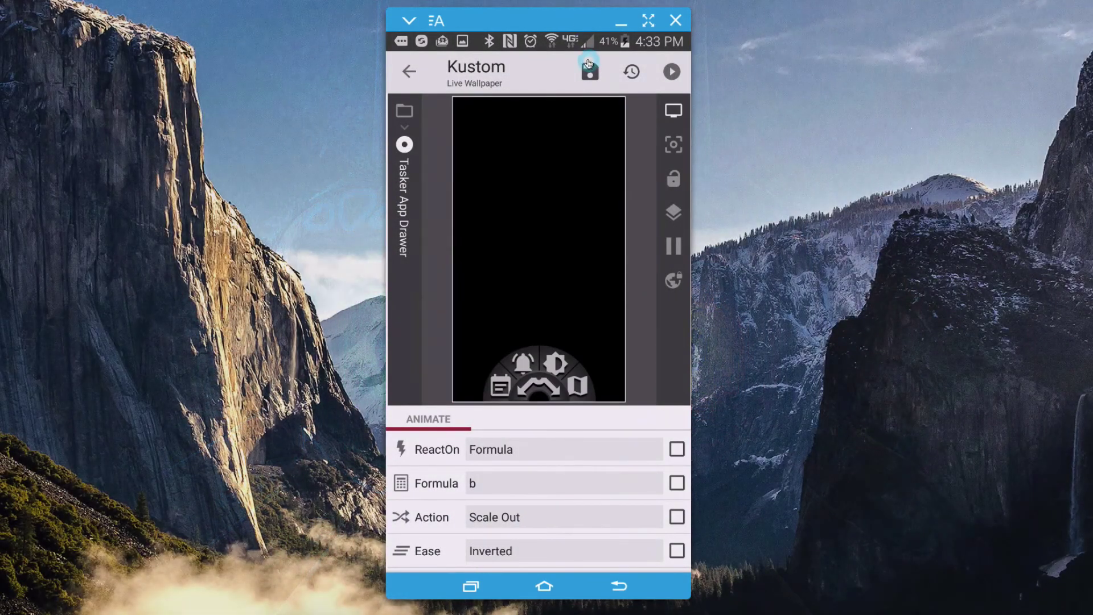
click(589, 64)
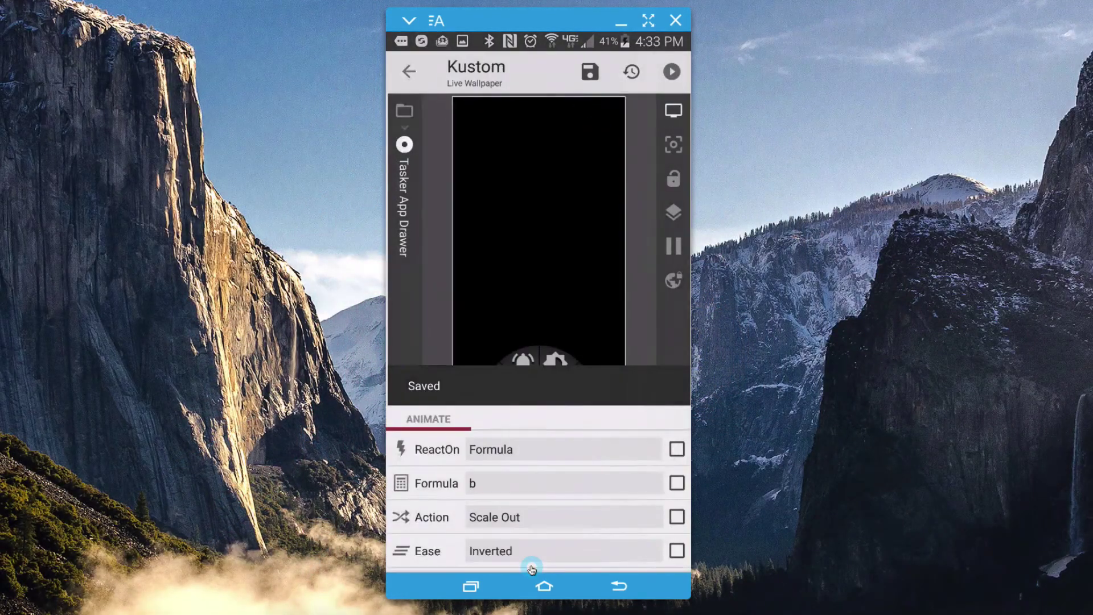
Return to the home screen and test the scale-out animation by opening and closing the app drawer
click(545, 587)
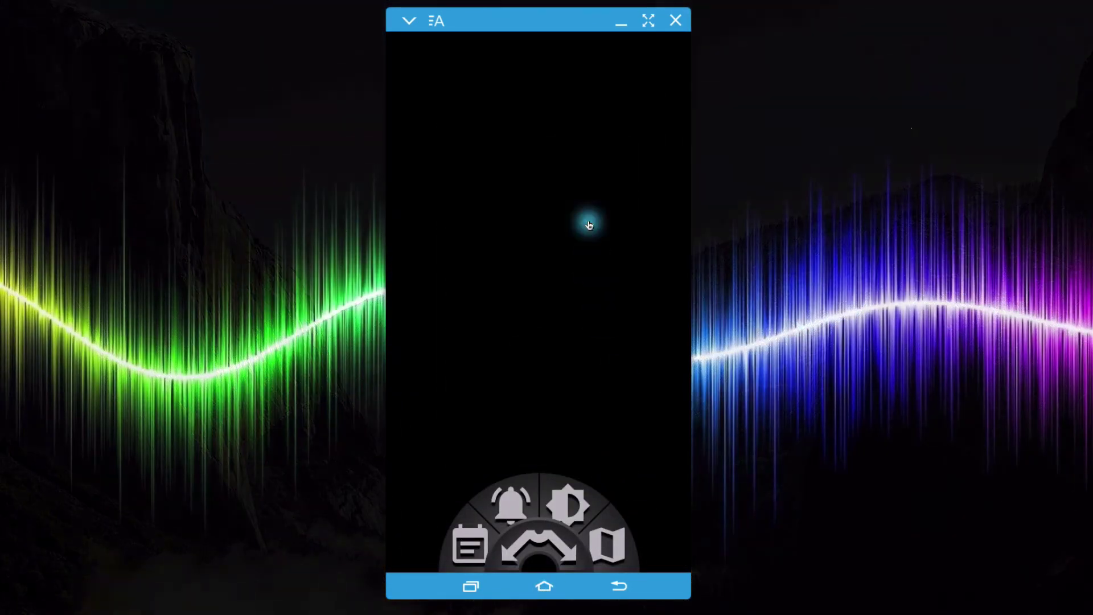
drag(589, 225, 589, 201)
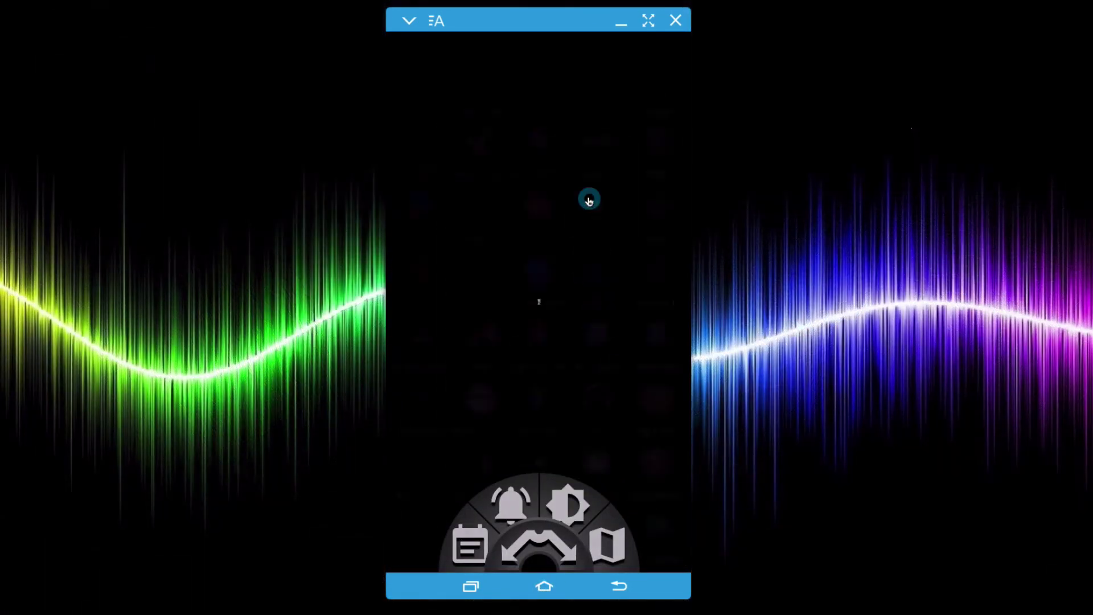
click(619, 586)
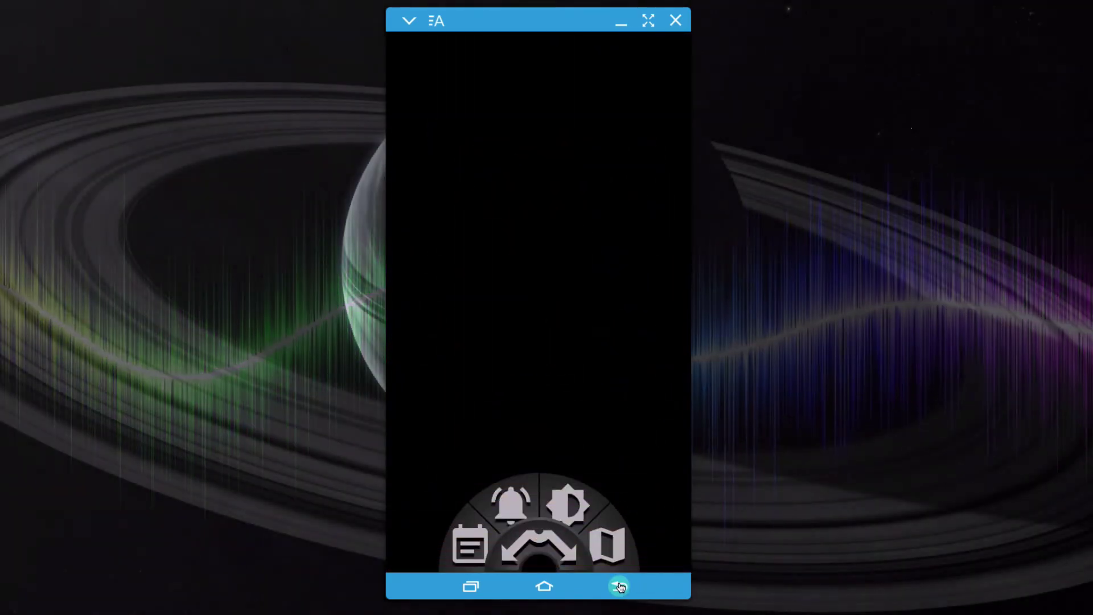